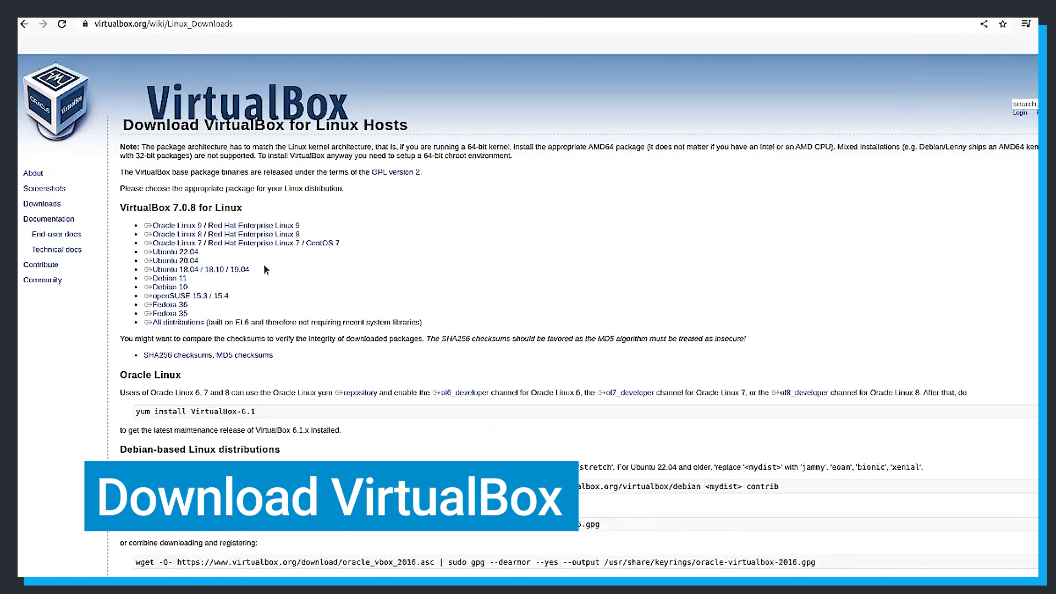
Step: Download the VirtualBox 7.0.8 package for Ubuntu 20.04, and list the contents of the Downloads folder in the terminal
left_click(192, 260)
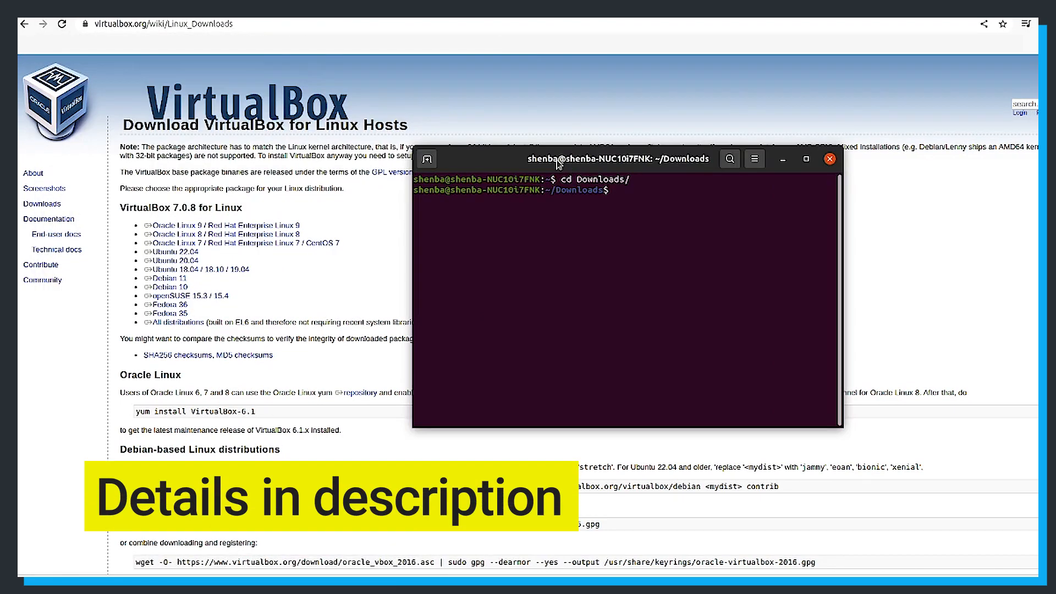
type("ls")
key("Return")
Step: Copy the command "sudo apt-get install -f" from the text document and run it in the terminal, entering the sudo password
key("alt+Tab")
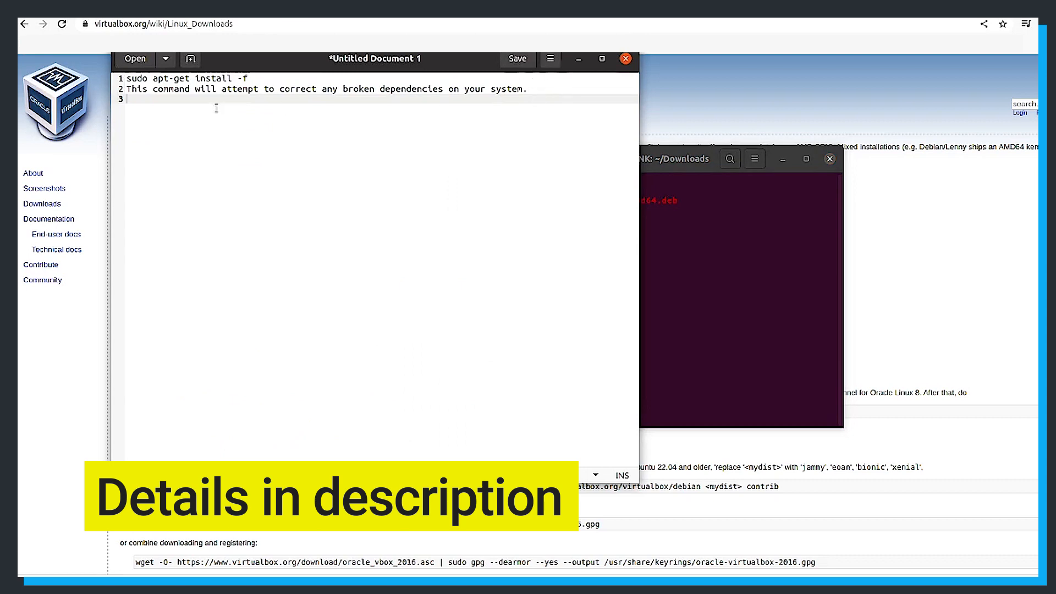
left_click_drag(248, 78, 127, 78)
key("super+c")
right_click(781, 226)
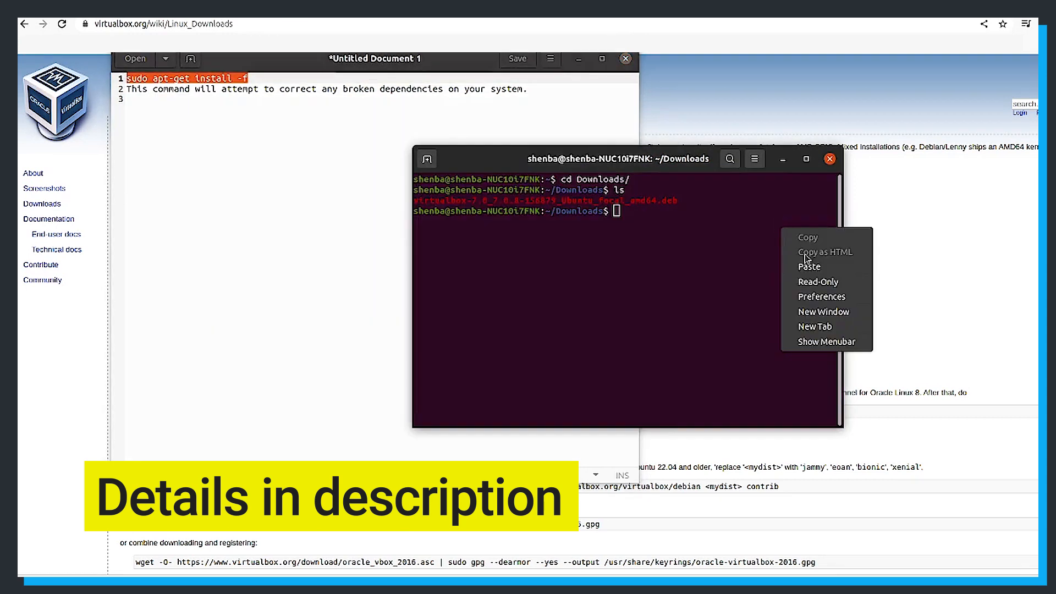
left_click(808, 266)
key("Return")
key("Return")
Step: Install the downloaded package by running "sudo dpkg -i virtualbox-7.0_7.0.8-156879_Ubuntu_focal_amd64.deb"
type("sudo dpkg")
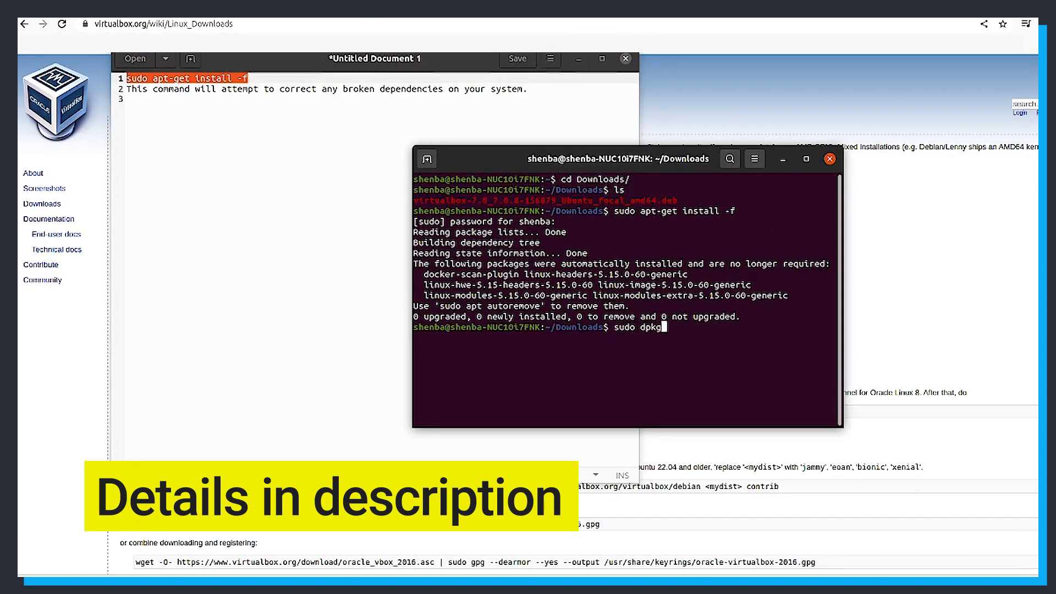
type(" -i virtualbox-7.0_7.0.8-156879_Ubuntu_focal_amd64.deb")
key("Return")
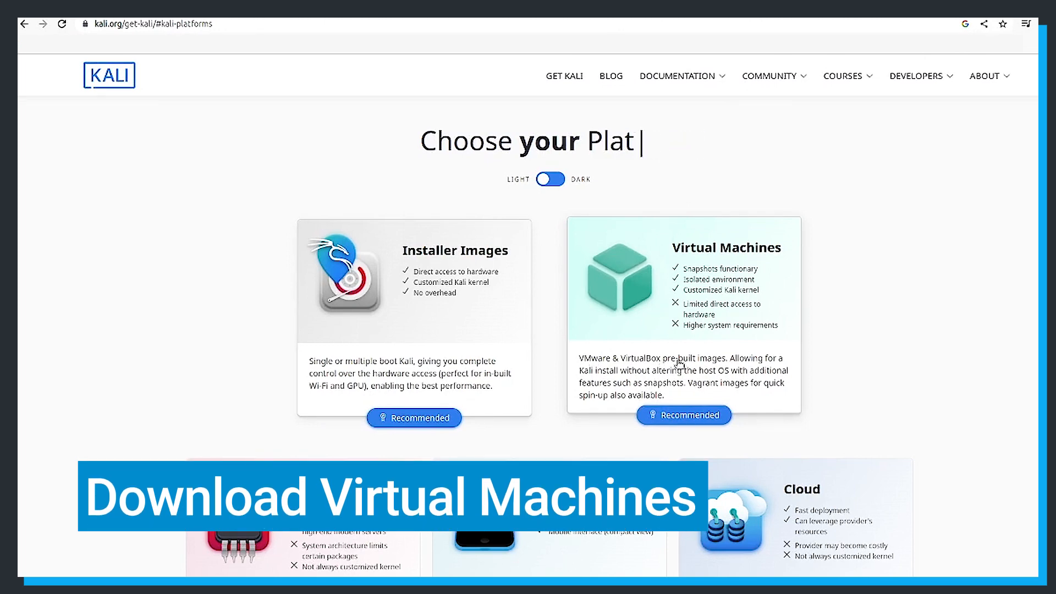
Step: Download the prebuilt 64-bit Kali Linux virtual machine for VirtualBox from the Kali website in the browser
left_click(708, 420)
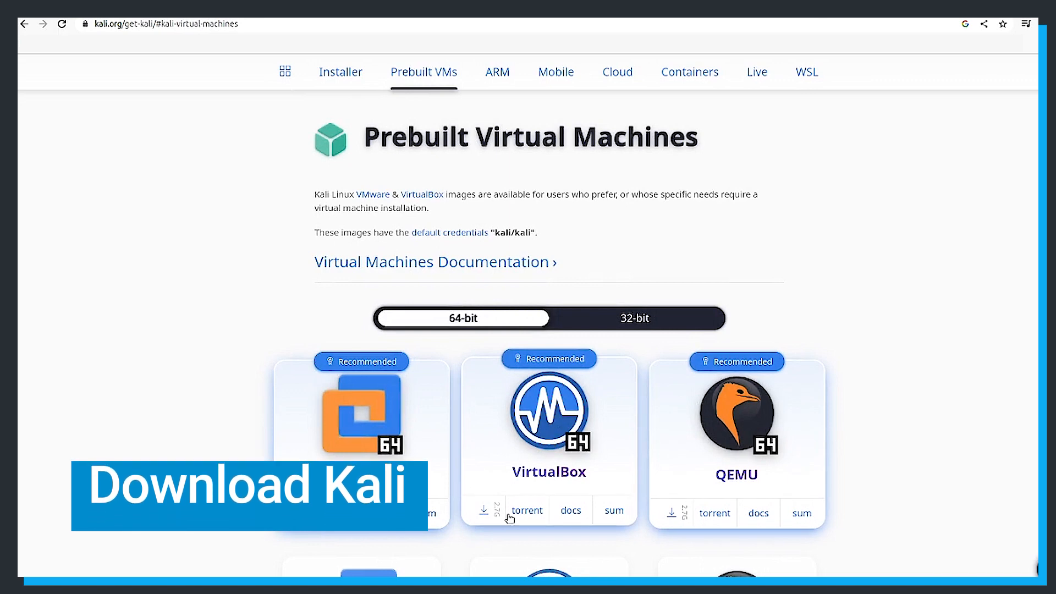
left_click(541, 473)
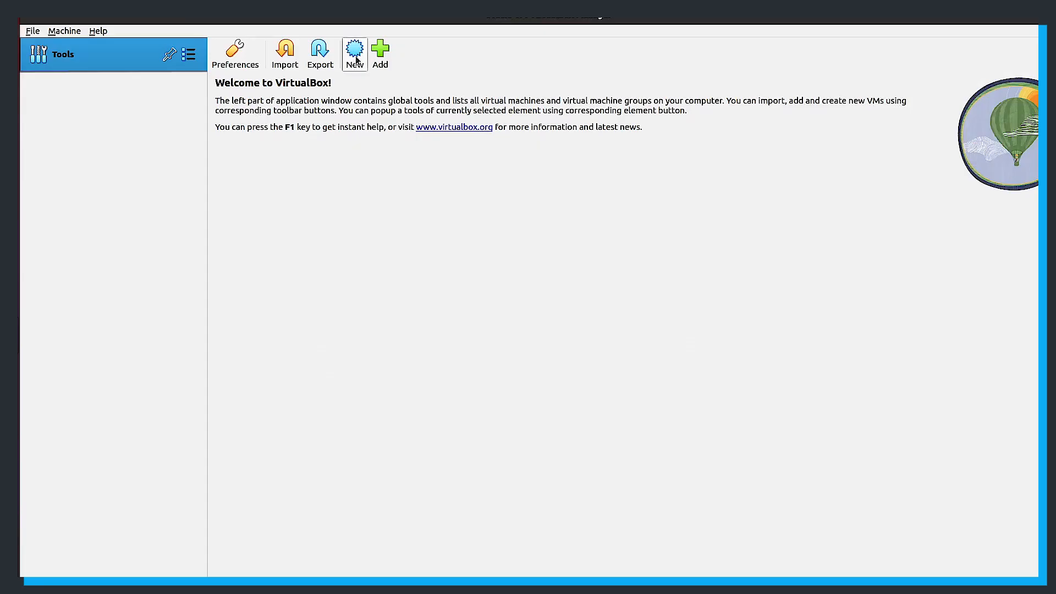
Step: In VirtualBox, set up a new virtual machine named "kali linux" with 5735 MB base memory and 4 processors
left_click(355, 55)
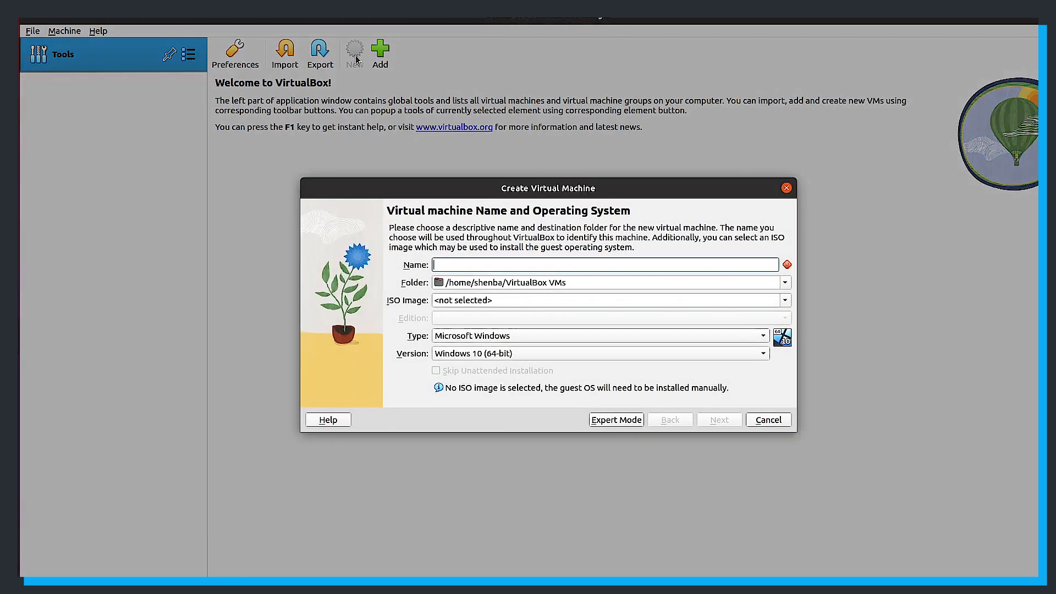
type("kali linux")
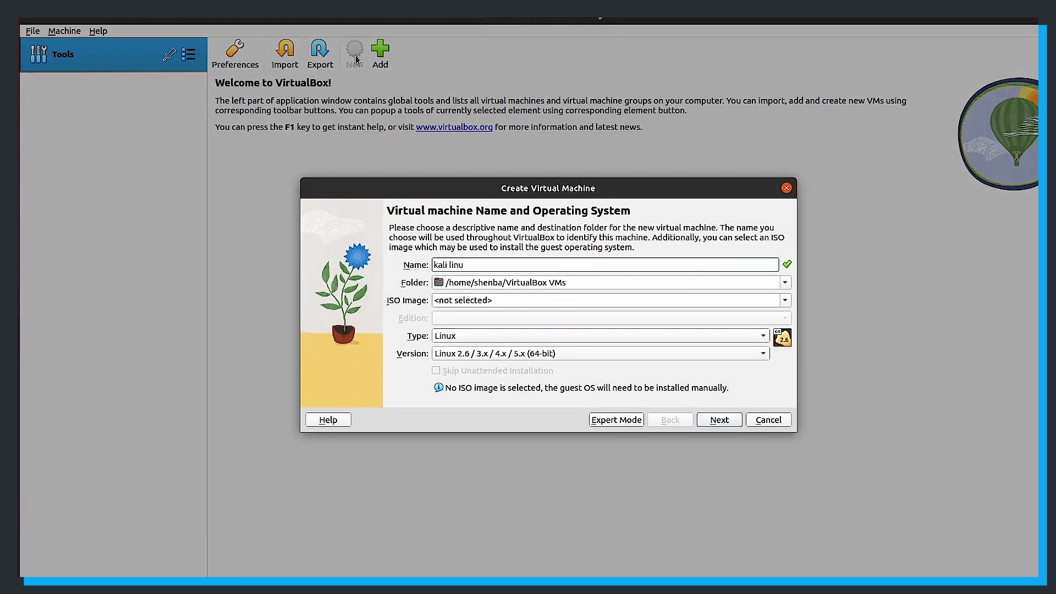
left_click(719, 420)
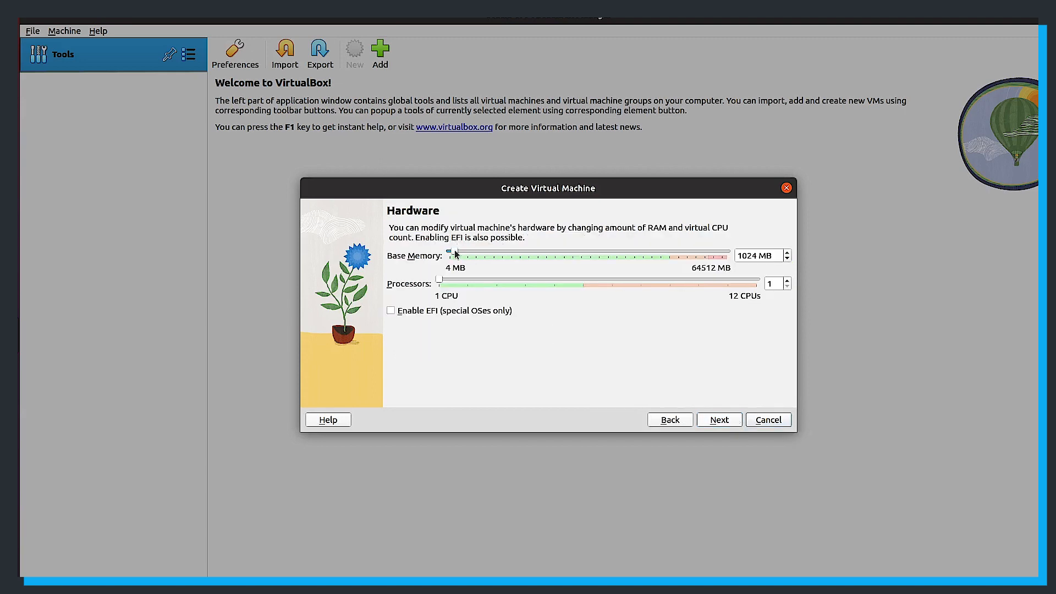
left_click_drag(455, 254, 518, 282)
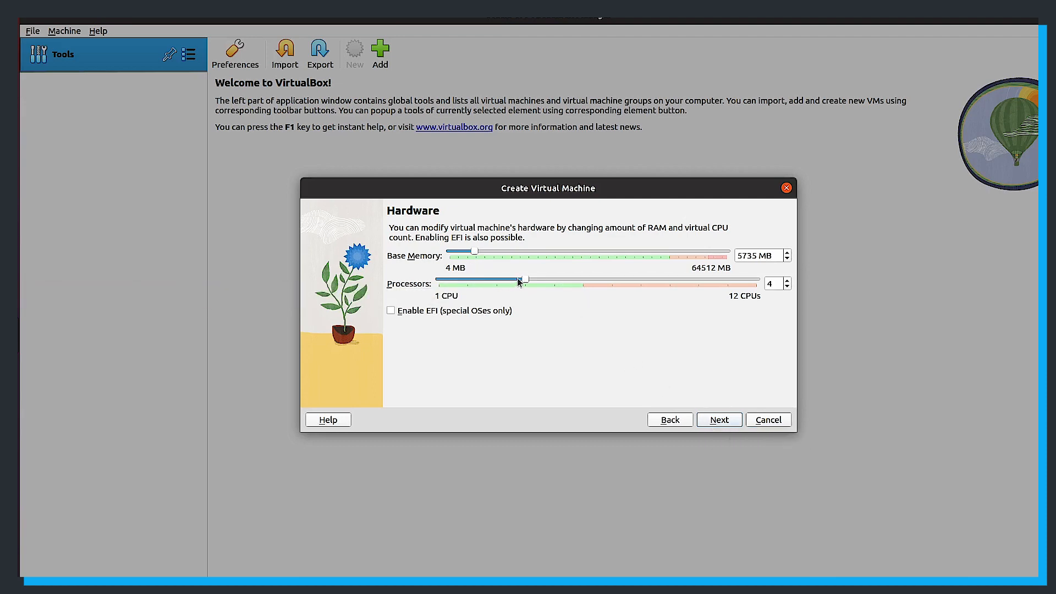
left_click(719, 417)
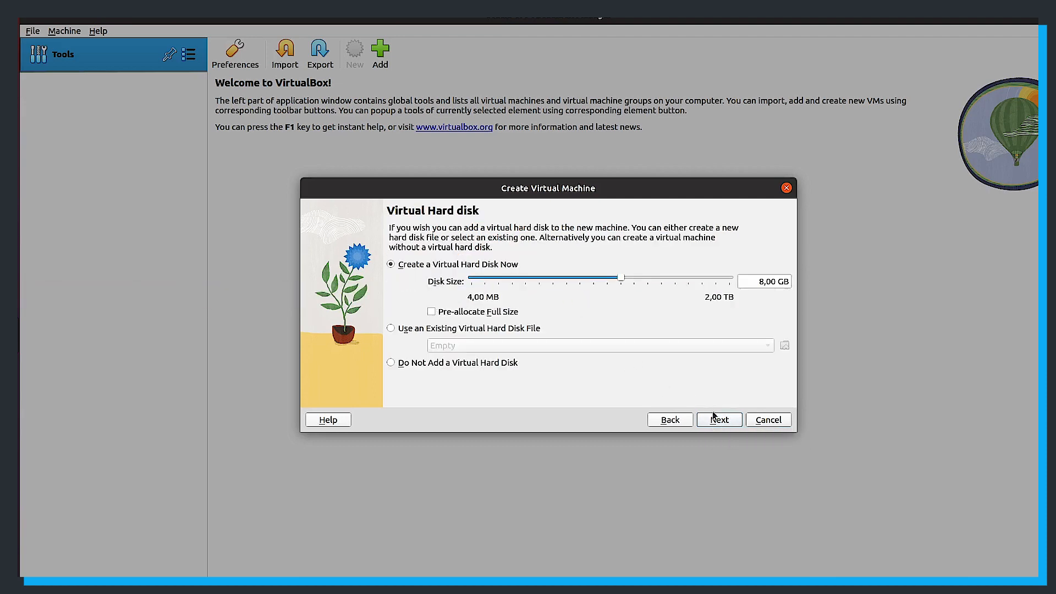
Step: Use the existing disk kali-linux-2023.1-virtualbox-amd64.vdi from Downloads as the virtual hard disk and finish creating the machine
left_click(391, 329)
left_click(784, 345)
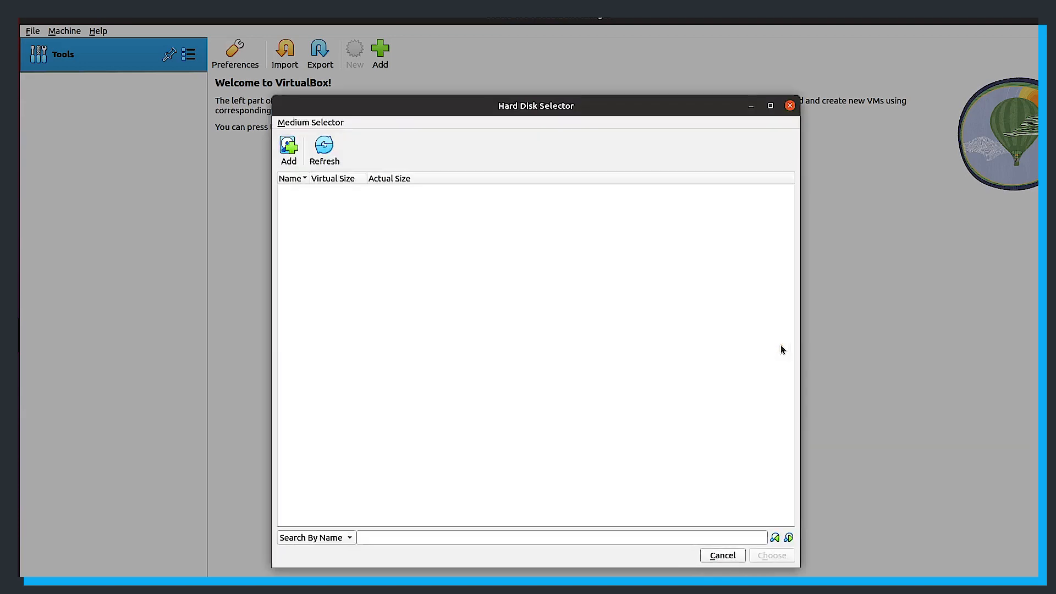
left_click(293, 151)
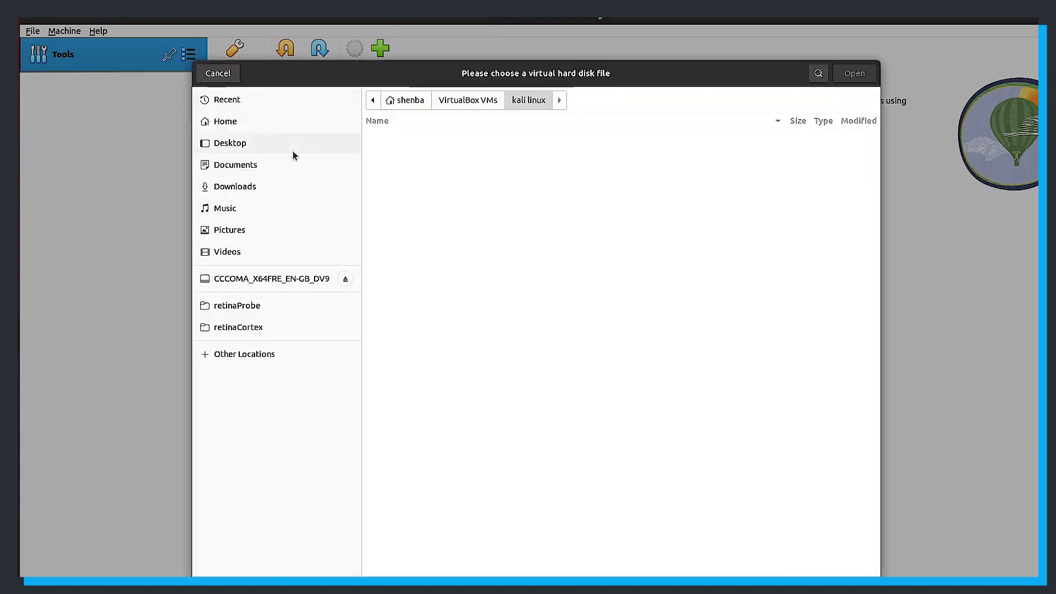
left_click(275, 186)
double_click(507, 149)
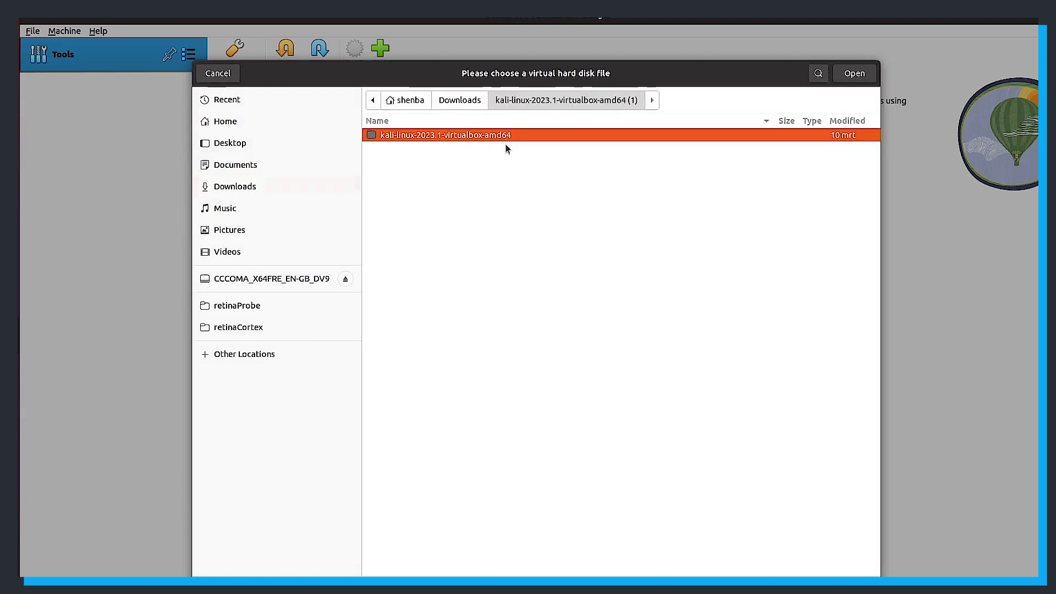
double_click(507, 136)
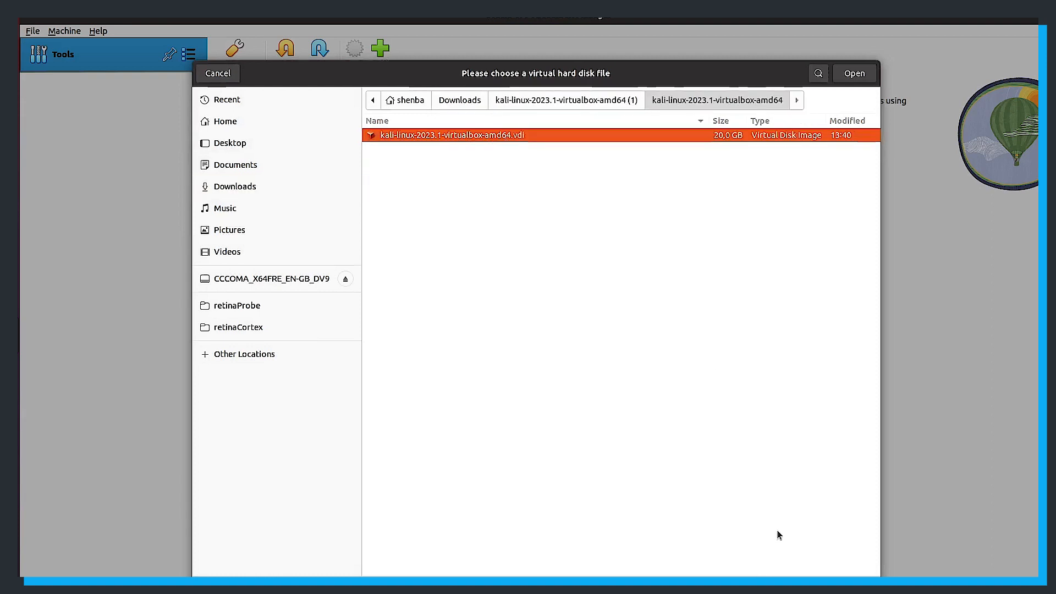
left_click(852, 73)
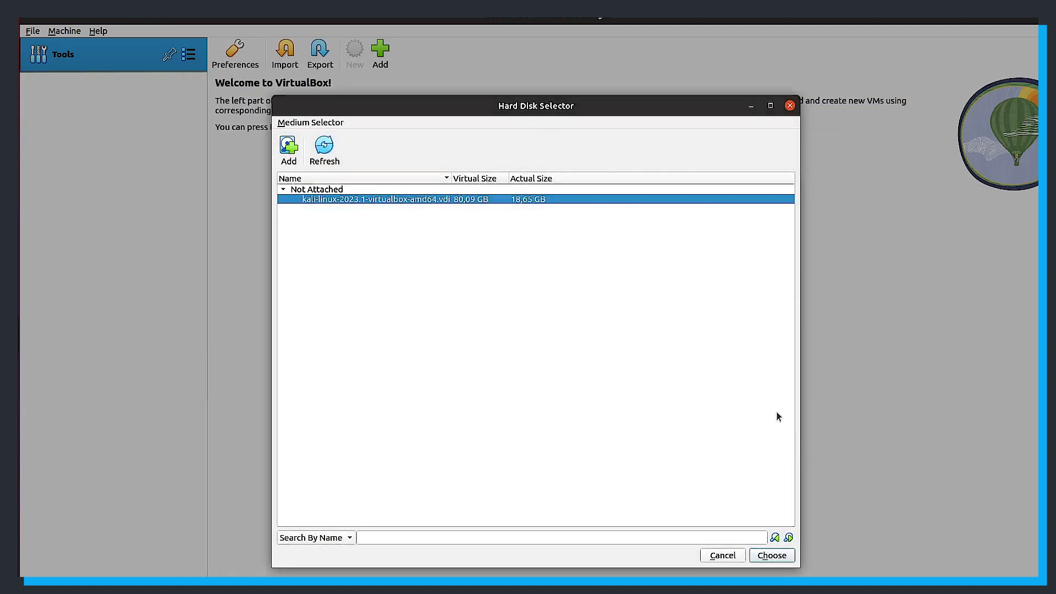
left_click(771, 556)
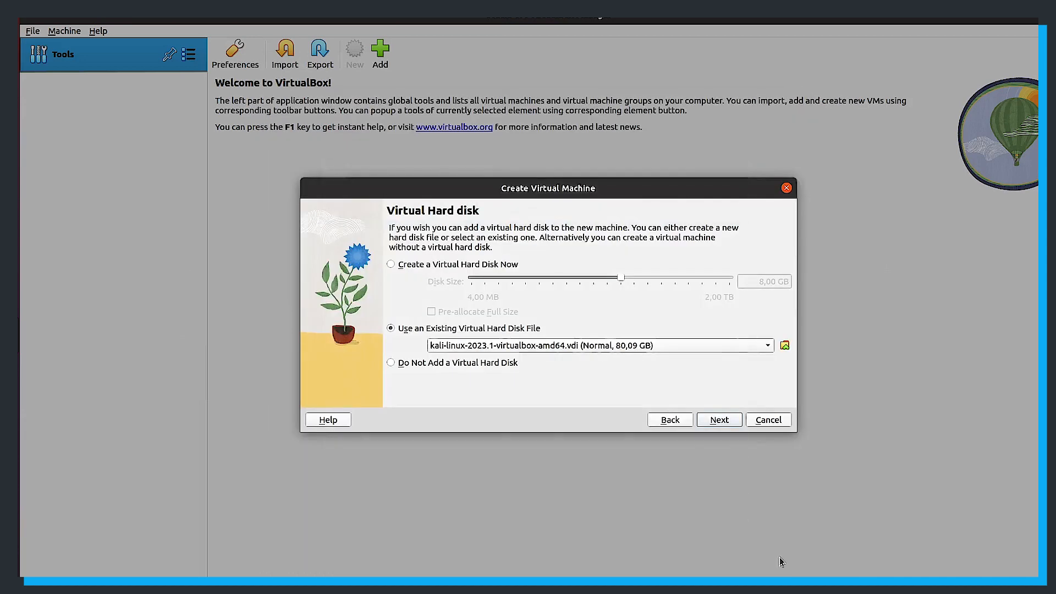
left_click(720, 420)
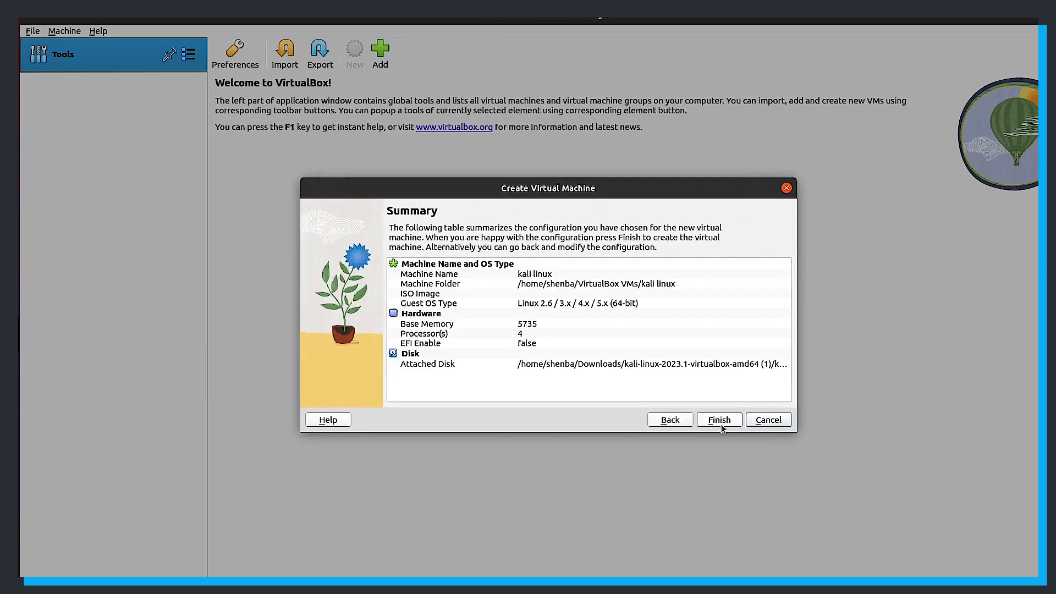
left_click(720, 420)
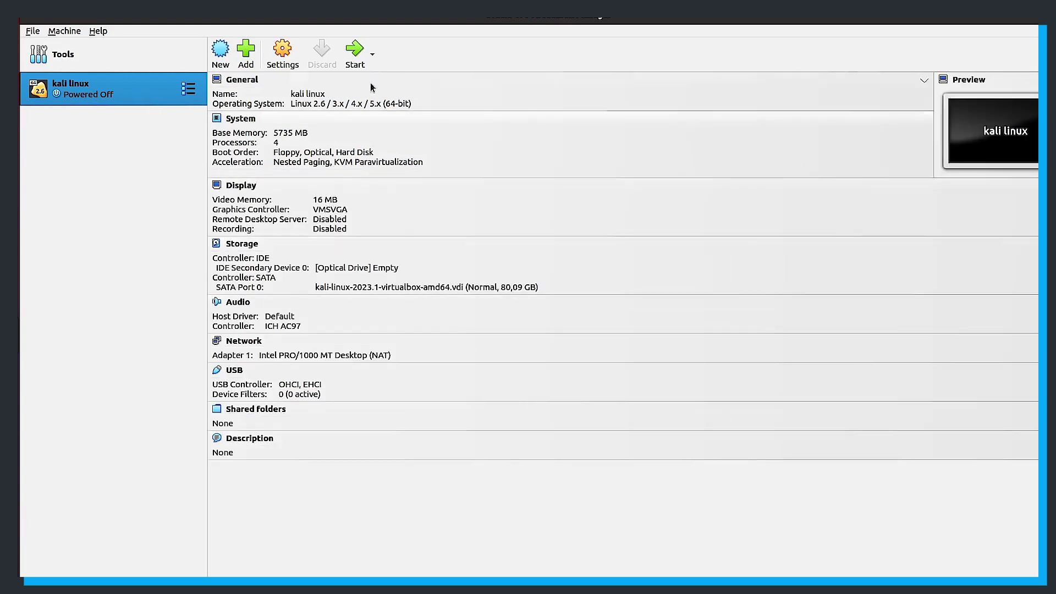
Step: Start the kali linux virtual machine and log in with the default user name and account password
left_click(357, 58)
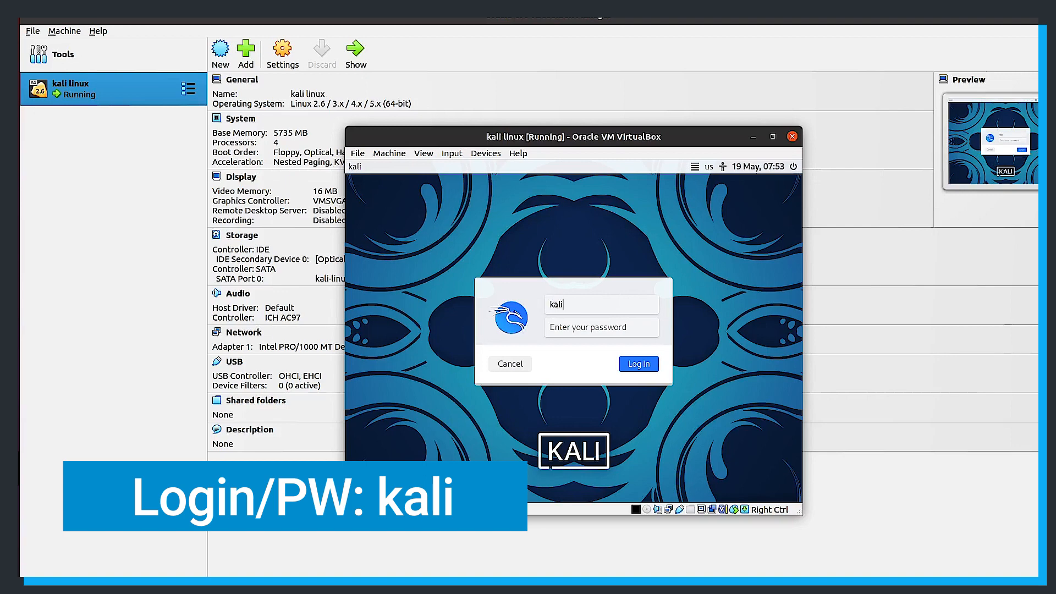
key("Tab")
key("Return")
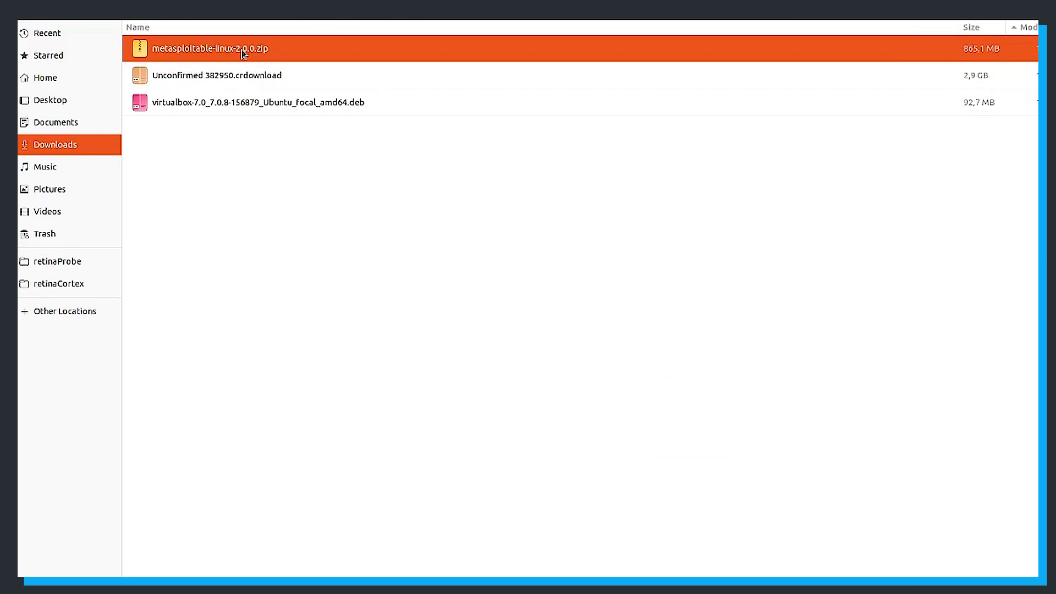
Step: Extract metasploitable-linux-2.0.0.zip in the Downloads folder and open the extracted folder
right_click(243, 53)
left_click(286, 184)
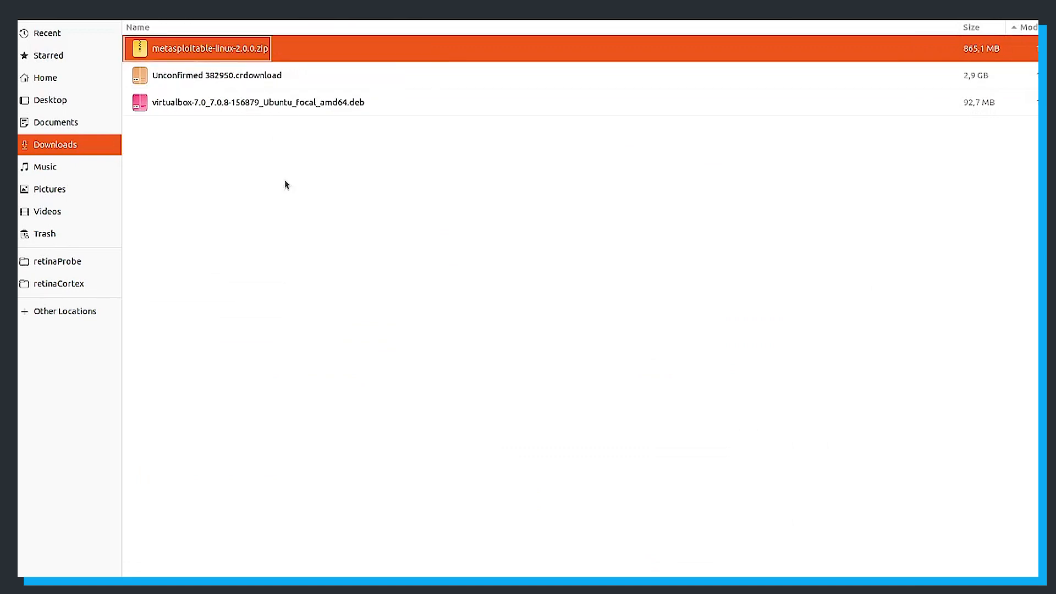
double_click(249, 46)
double_click(249, 47)
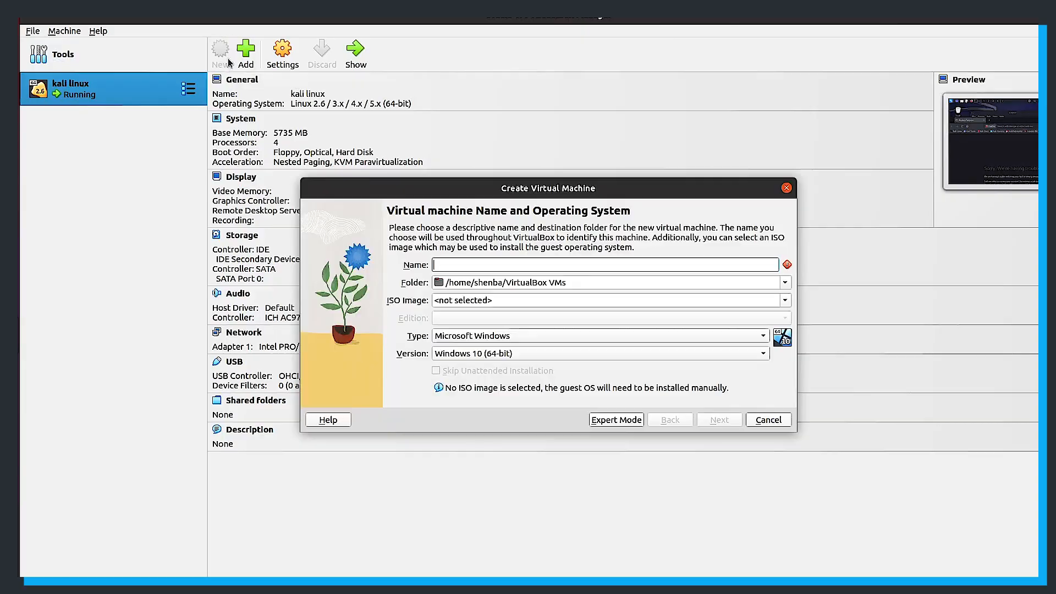
Step: Set up a new Linux 2.6 / 3.x / 4.x / 5.x (64-bit) virtual machine named "metasploitable 2" with 2048 MB base memory and 2 processors
type("metasploitable 2")
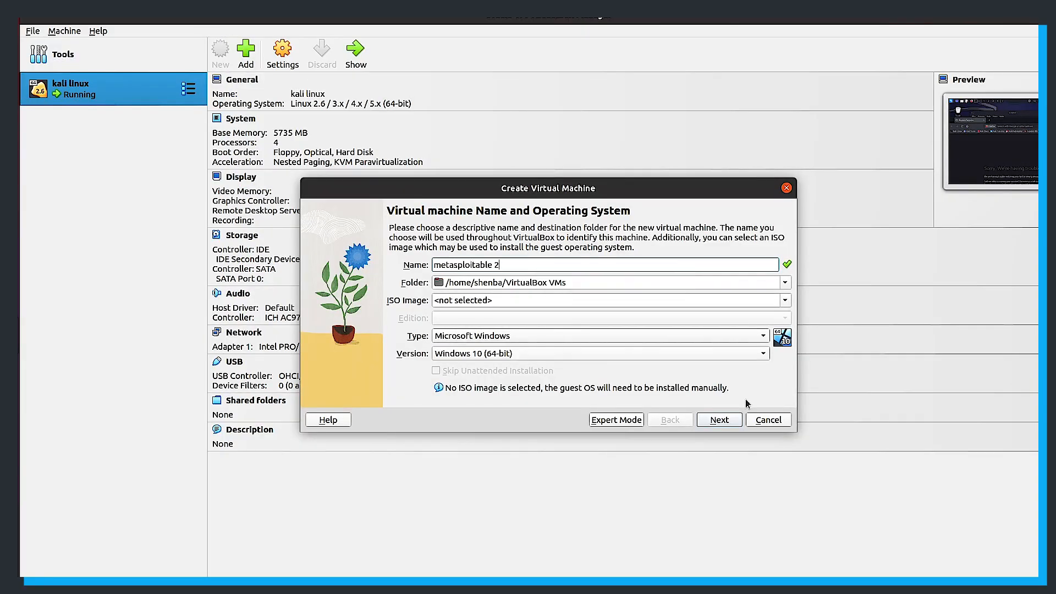
left_click(496, 335)
left_click(487, 350)
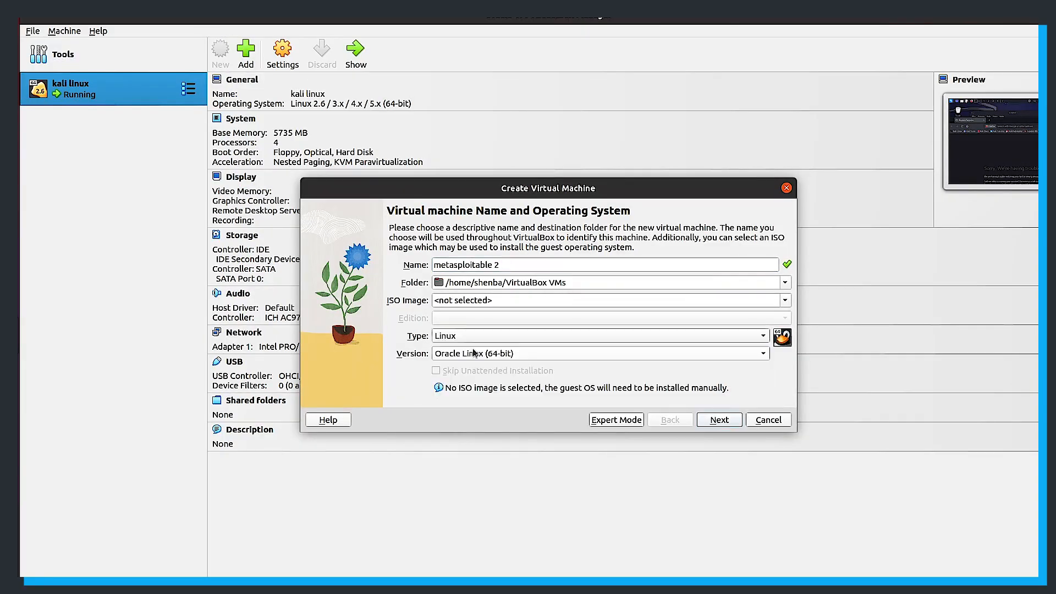
left_click(483, 354)
scroll(484, 358, "up", 10)
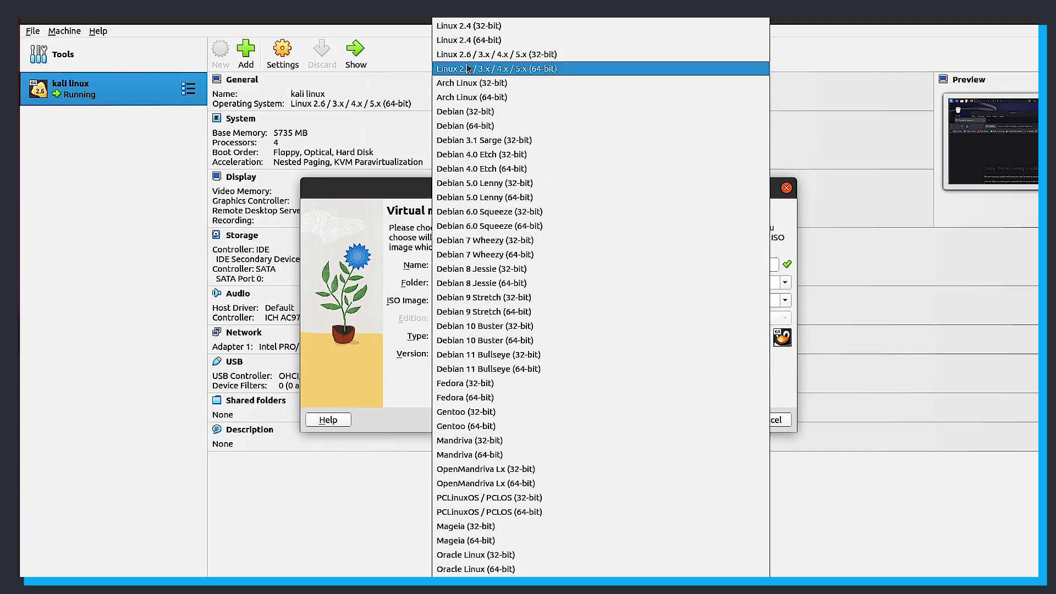
left_click(484, 69)
left_click(716, 419)
left_click_drag(456, 251, 462, 281)
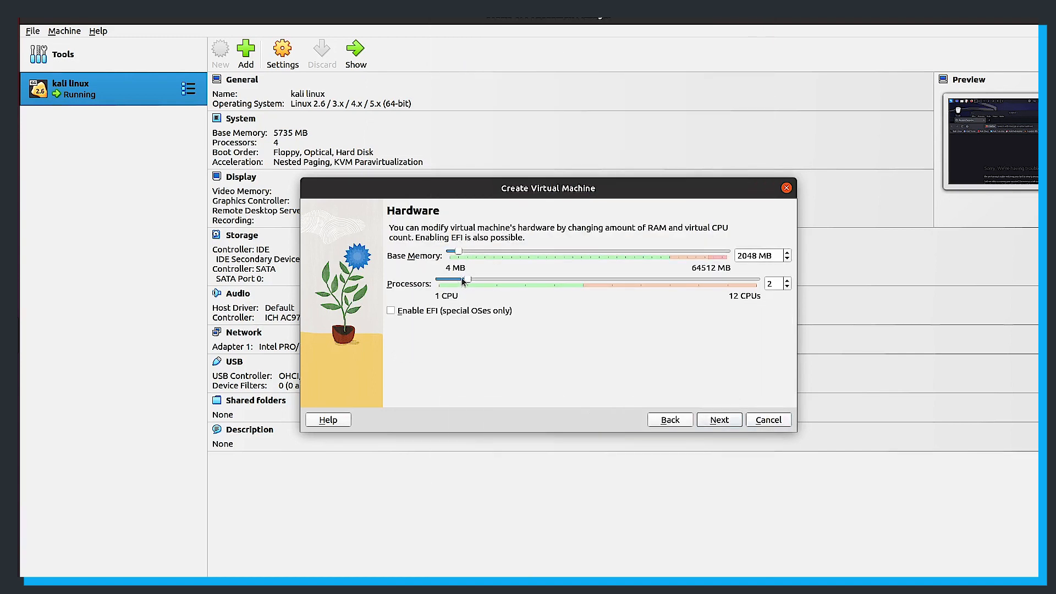
left_click(707, 422)
Step: Use the existing disk Metasploitable.vmdk from the extracted Metasploitable2-Linux folder as the virtual hard disk and finish creating the machine
left_click(445, 328)
left_click(784, 346)
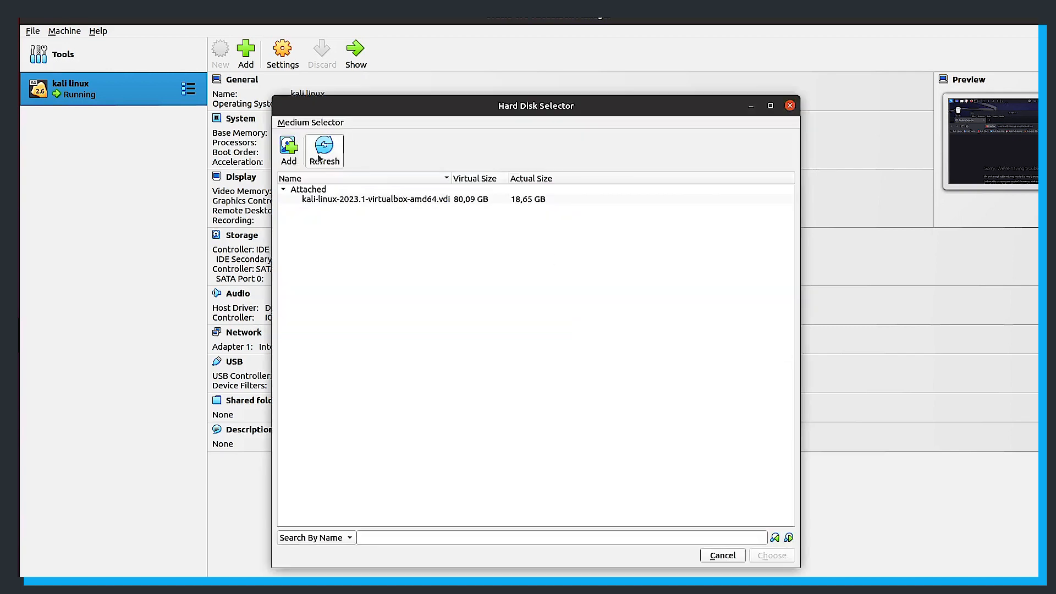
left_click(290, 149)
left_click(299, 186)
double_click(443, 161)
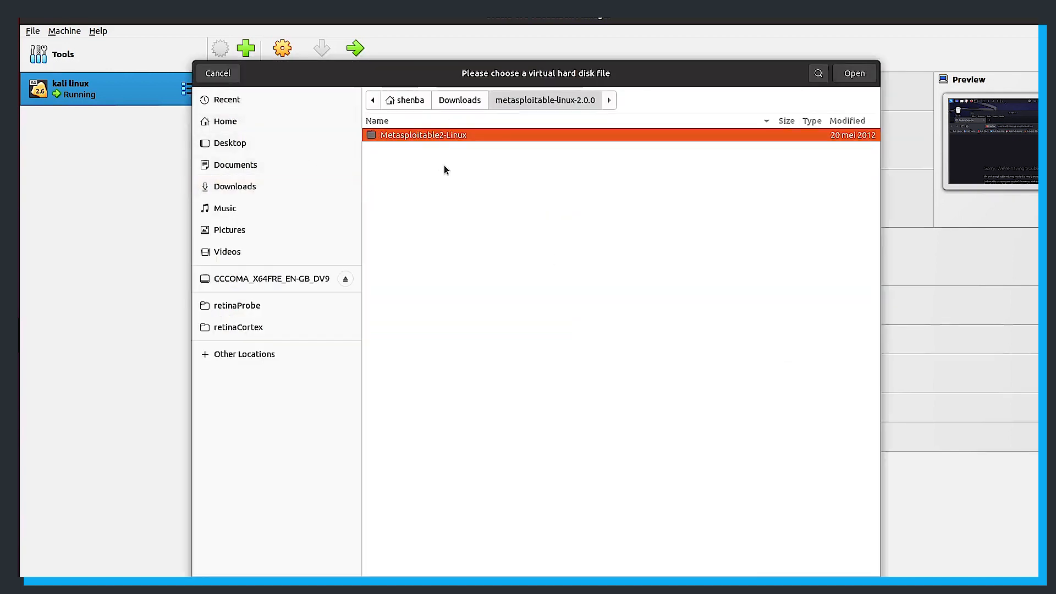
double_click(445, 137)
left_click(853, 74)
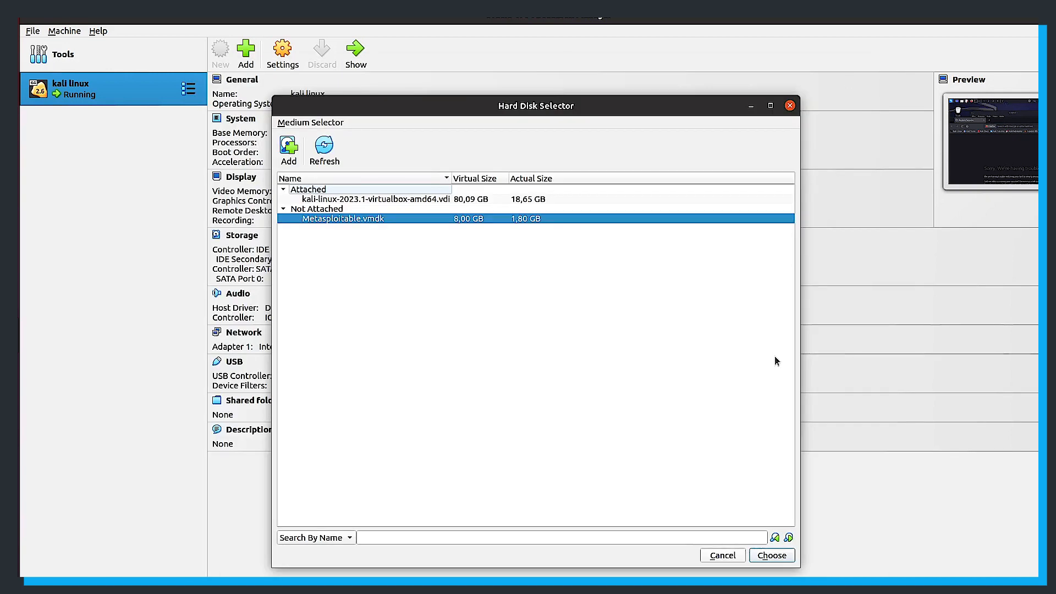
left_click(769, 557)
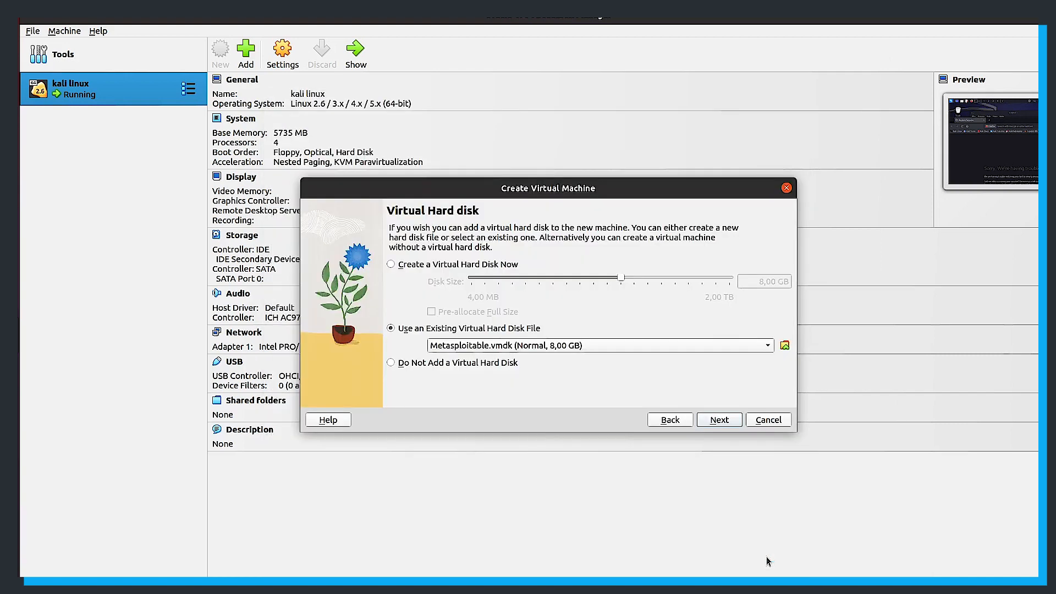
left_click(724, 420)
left_click(719, 419)
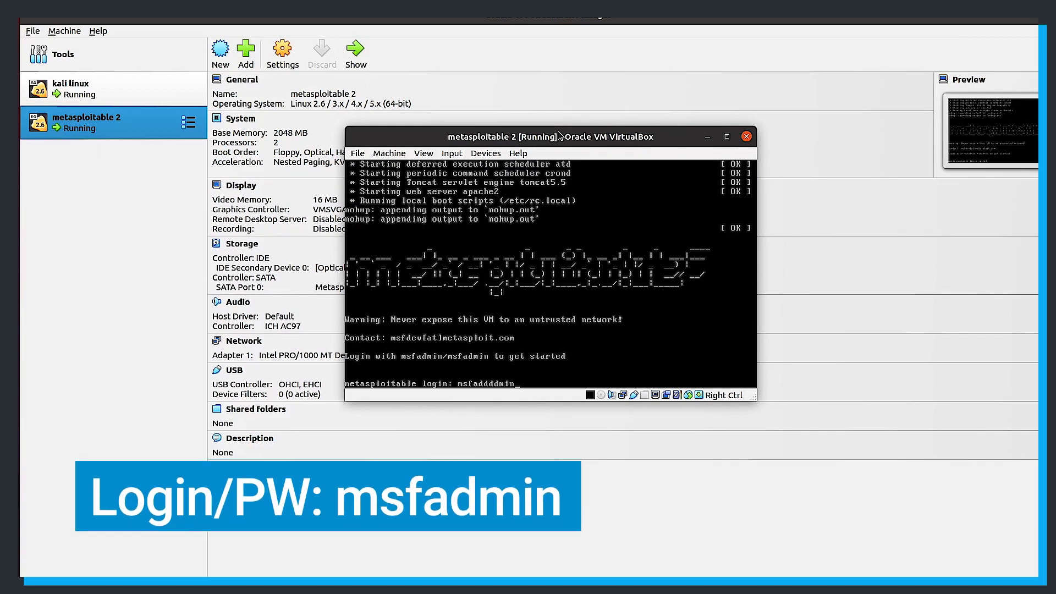
Step: Log in to the metasploitable 2 virtual machine with the default login name and account password
key("Return")
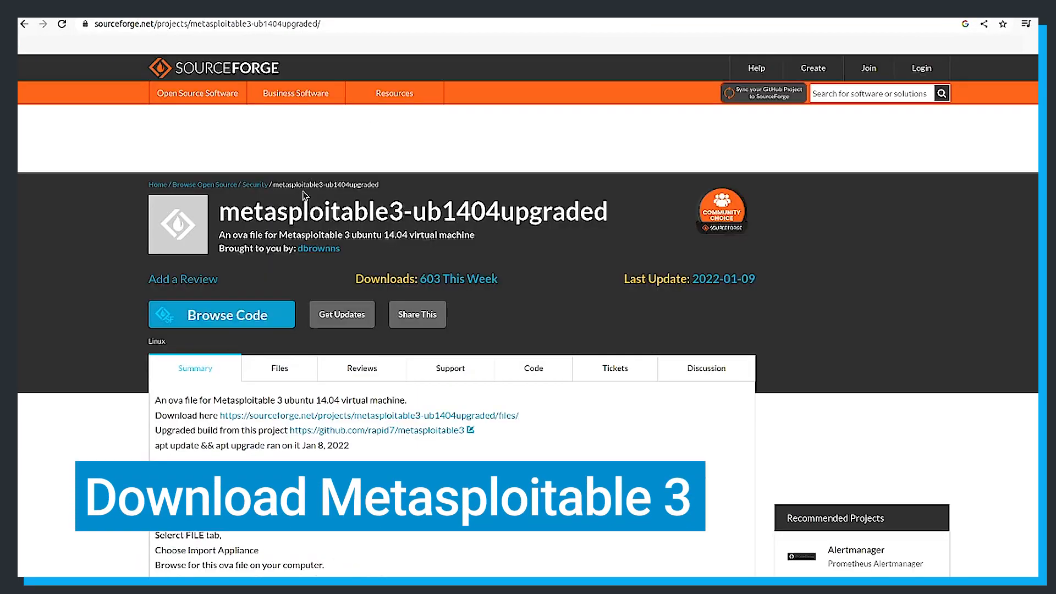
Step: Review the metasploitable3-ub1404upgraded project page on SourceForge in the browser
scroll(443, 456, "down", 6)
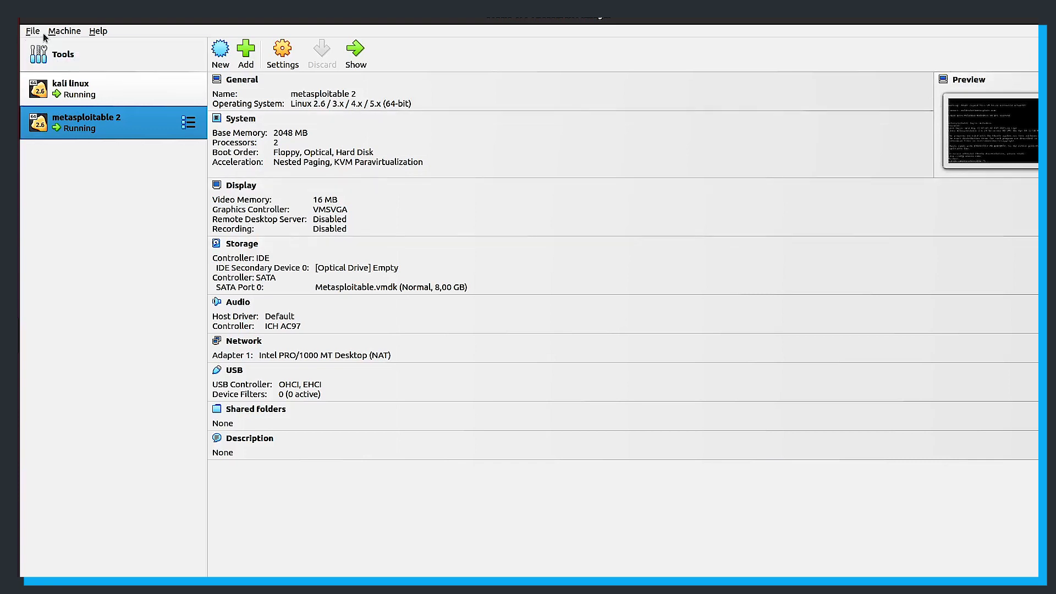
Step: Import the appliance Metasploitable3-ub1404 (2).ova from the Downloads folder, keeping the suggested appliance settings
left_click(29, 32)
left_click(61, 58)
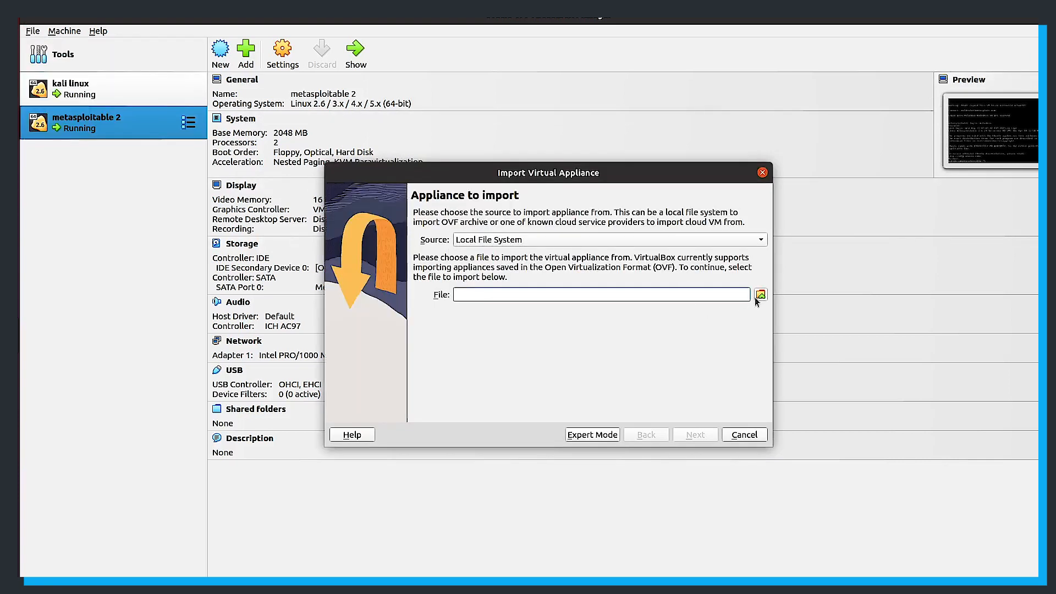
left_click(761, 294)
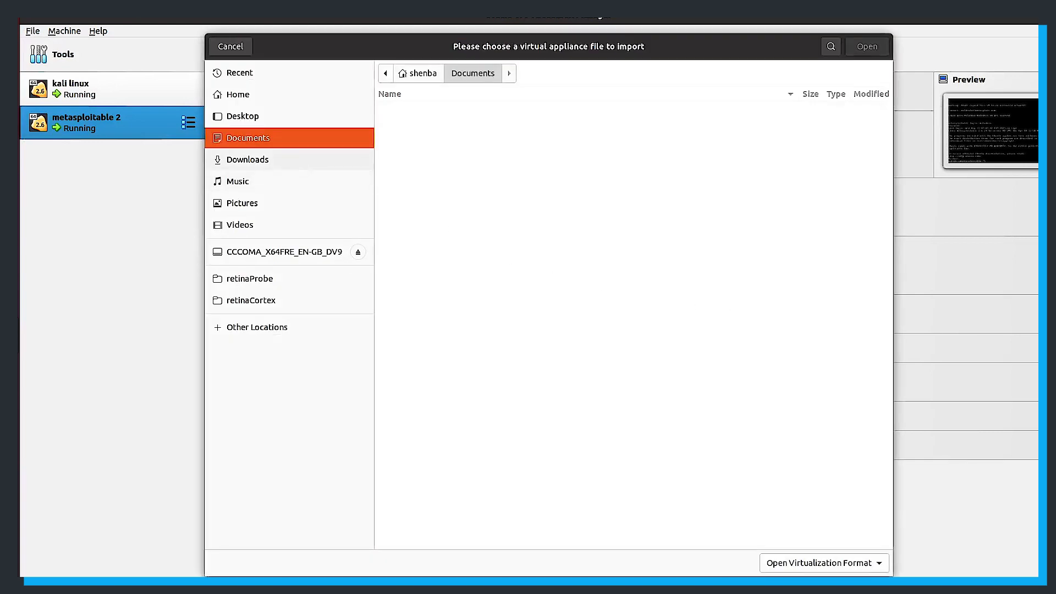
left_click(301, 165)
left_click(451, 160)
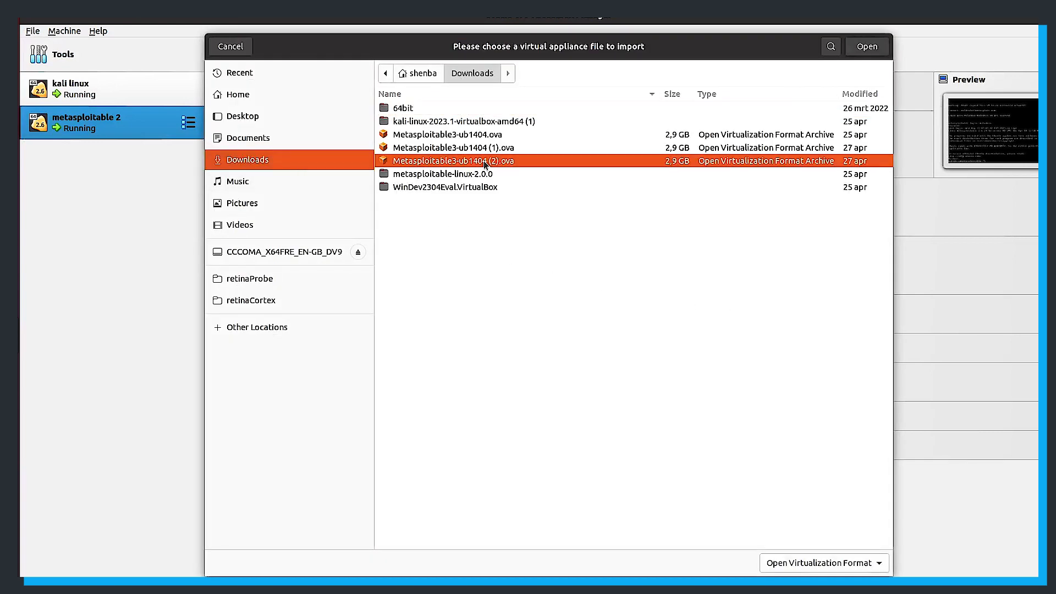
left_click(867, 47)
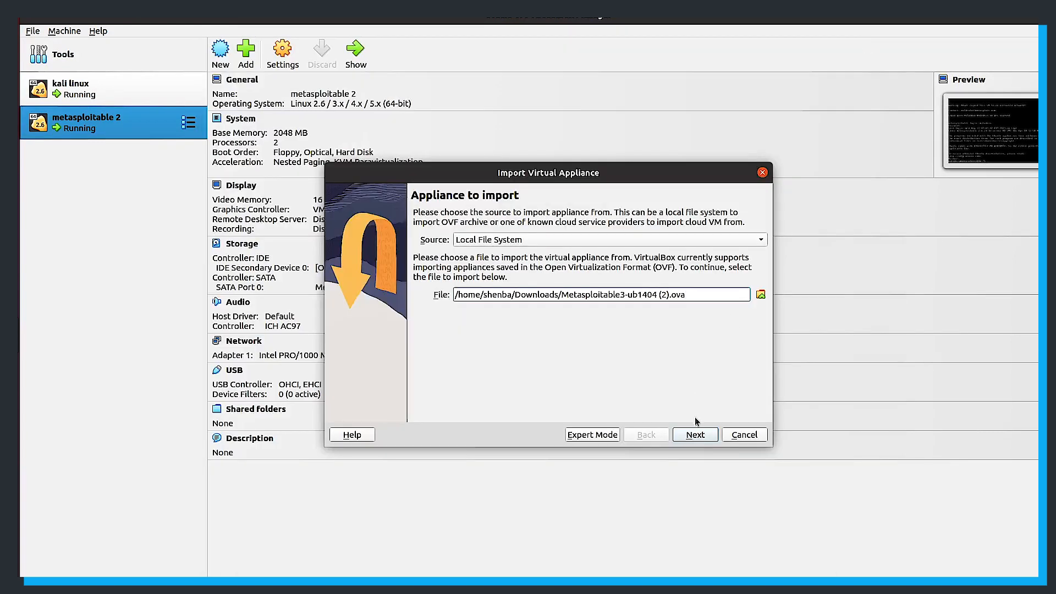
left_click(698, 435)
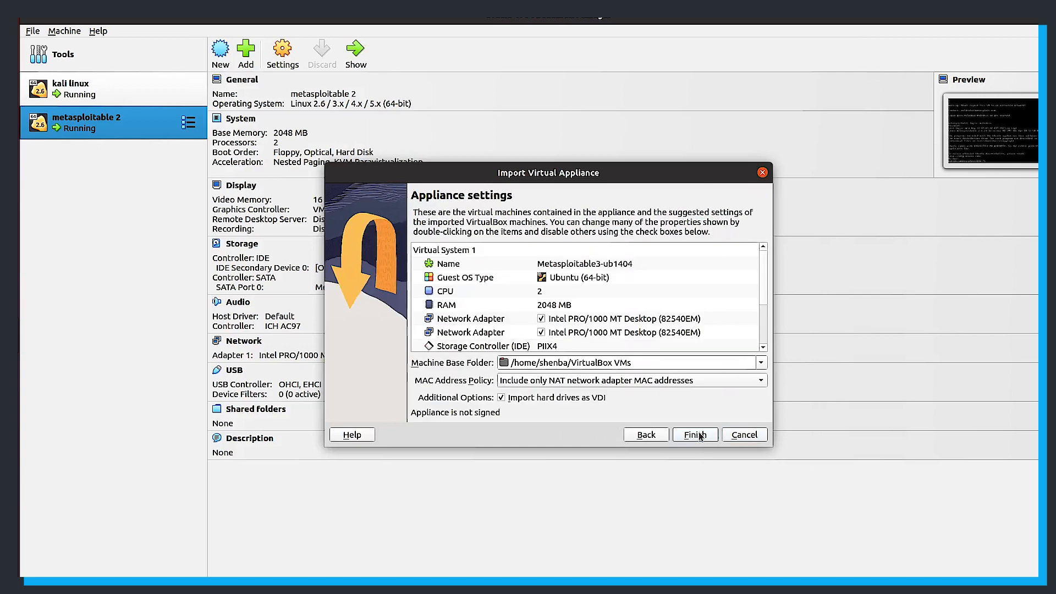
left_click(695, 434)
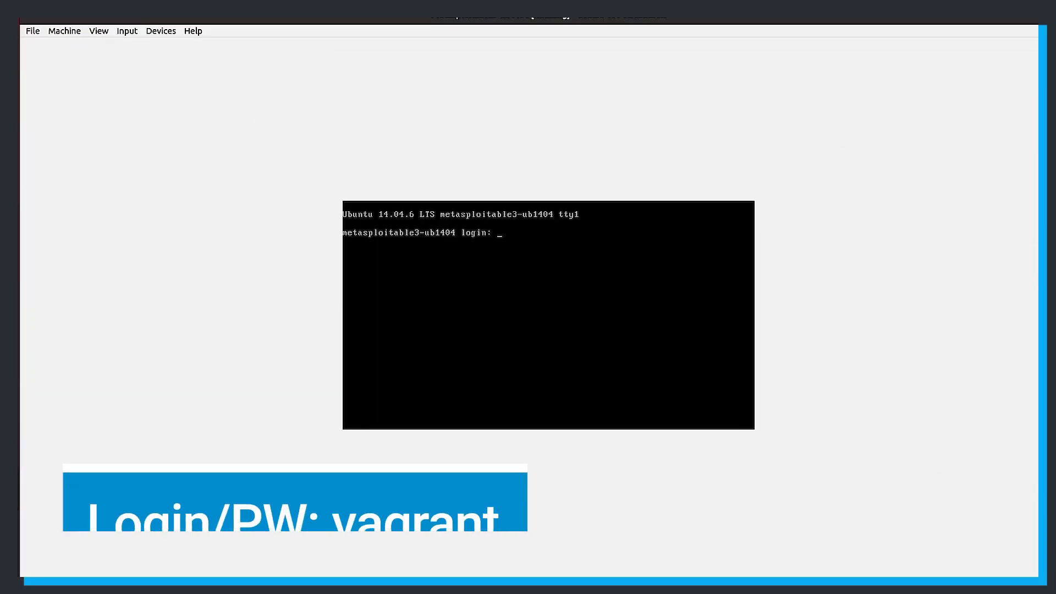
Step: Log in to the Metasploitable3-ub1404 virtual machine with the default login name and account password
type("vagran")
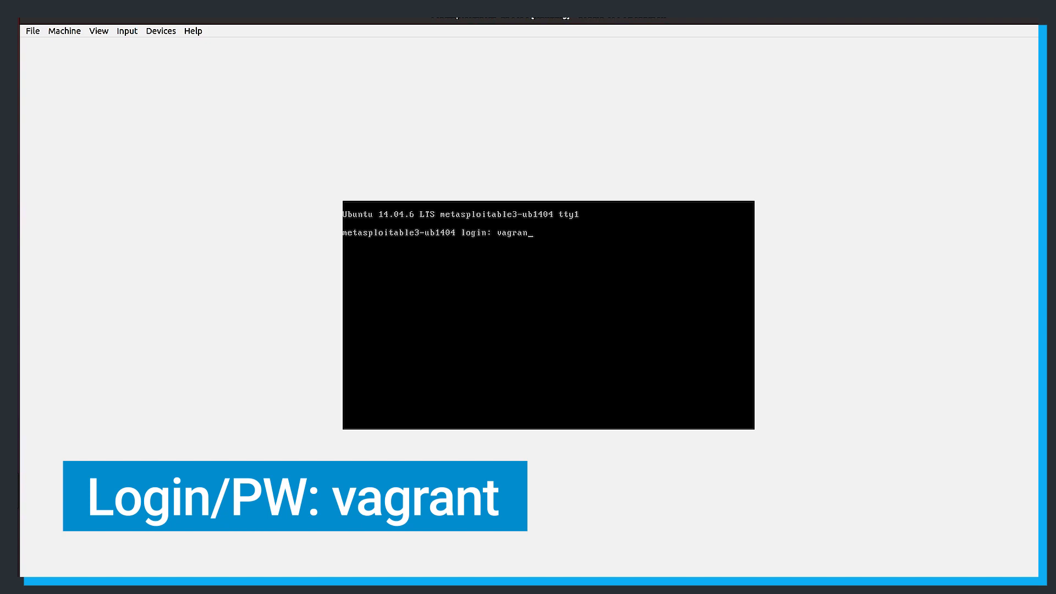
type("t")
key("Return")
type("vagrant")
key("Return")
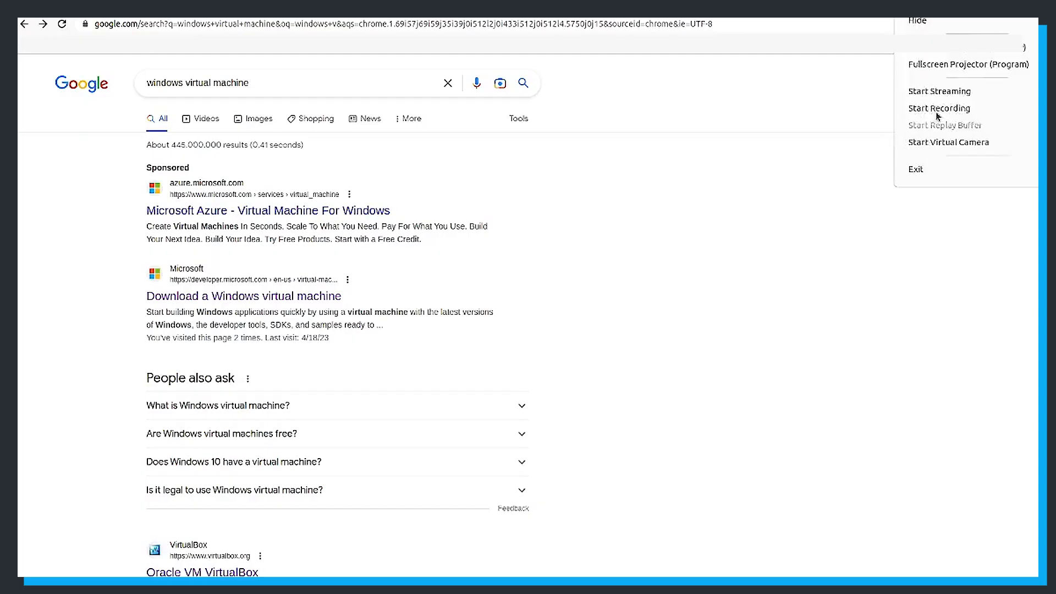
Step: Open Microsoft's Windows virtual machine download page from the search results and extract WinDev2304Eval.VirtualBox.zip in the Downloads folder
left_click(937, 109)
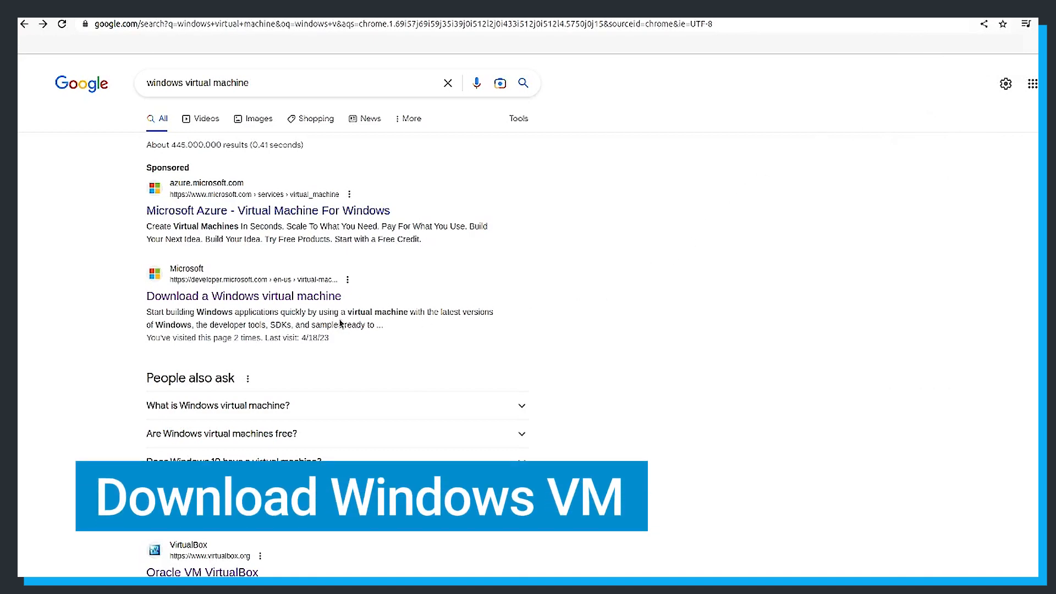
left_click(246, 296)
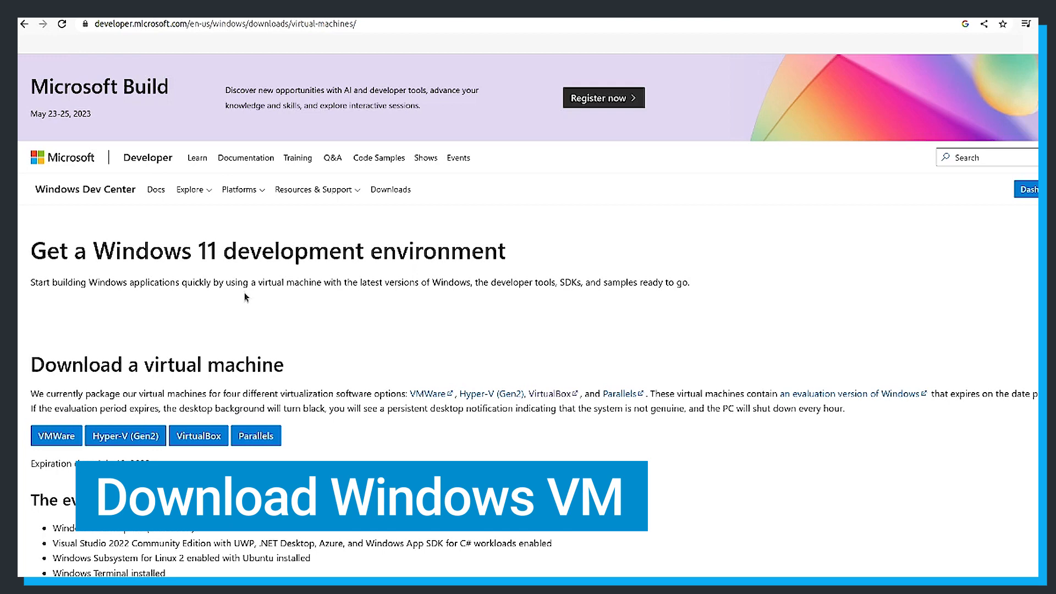
scroll(226, 350, "down", 1)
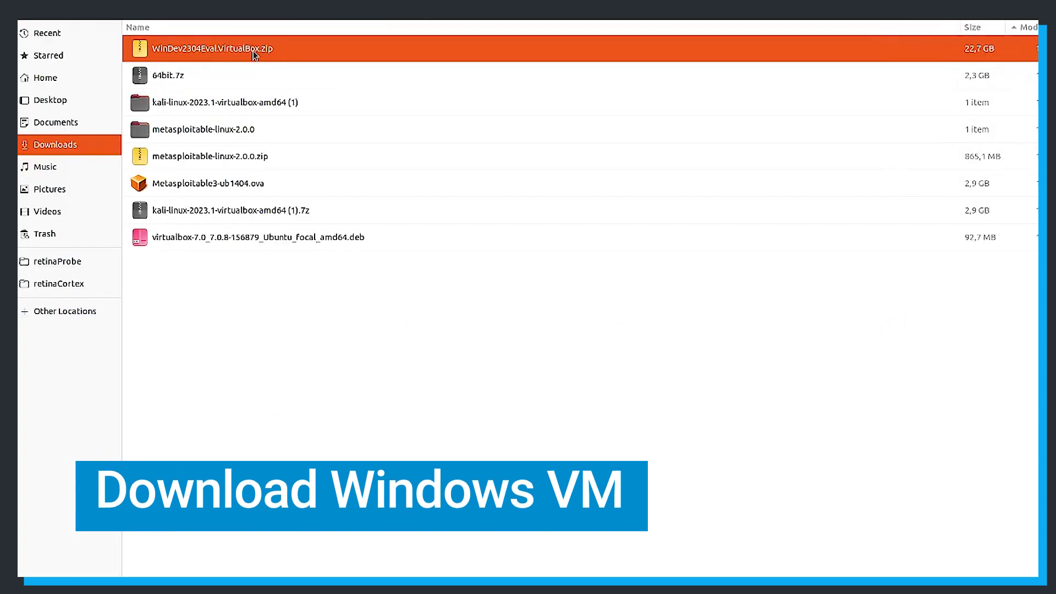
right_click(255, 55)
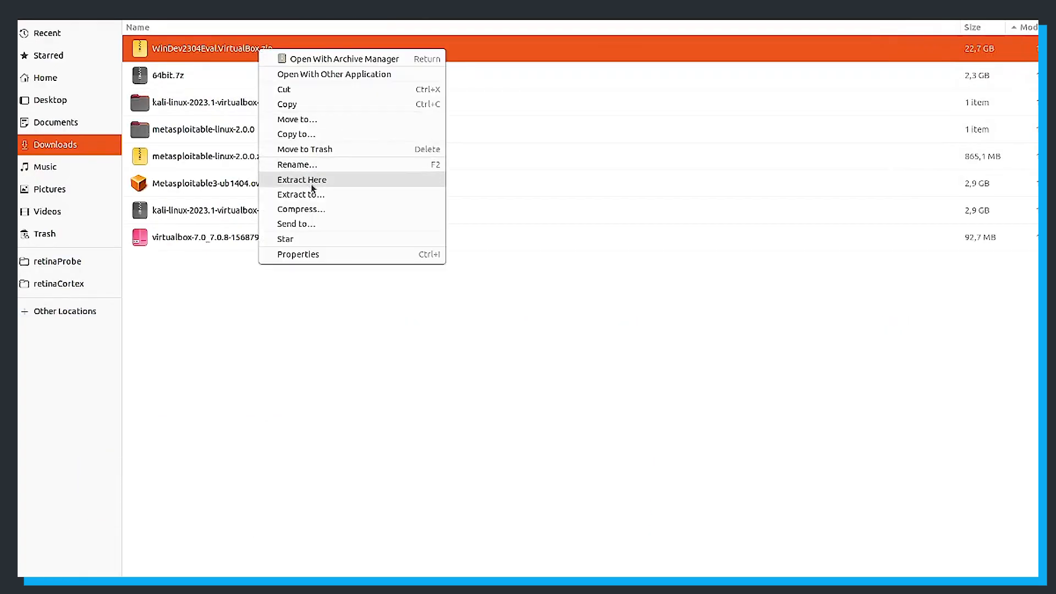
left_click(311, 184)
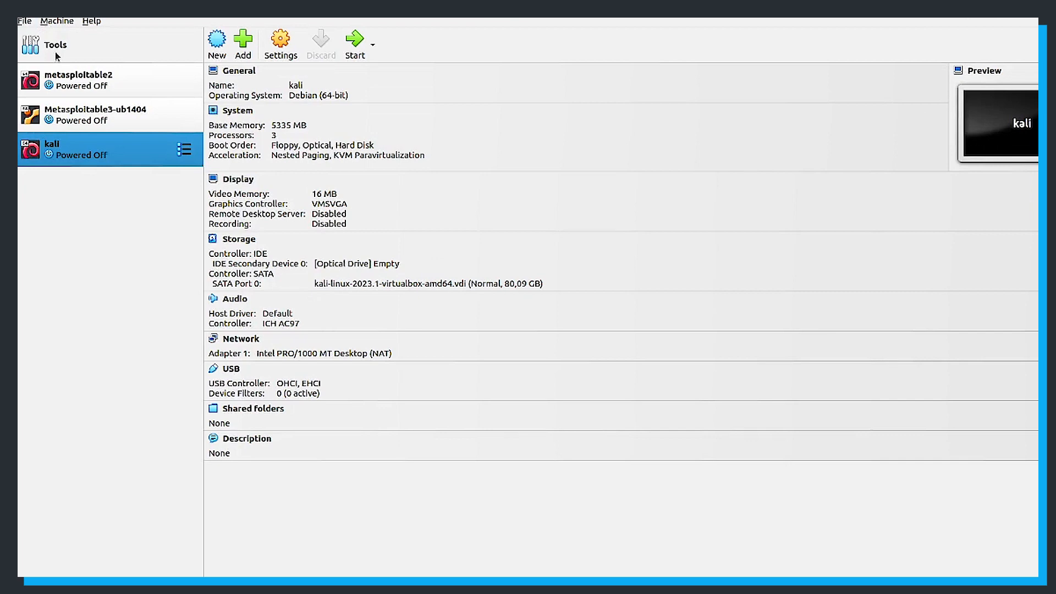
Step: Import WinDev2304Eval.ova from the extracted WinDev2304Eval.VirtualBox folder with the suggested settings and start the Windows 11 machine
key("ctrl+i")
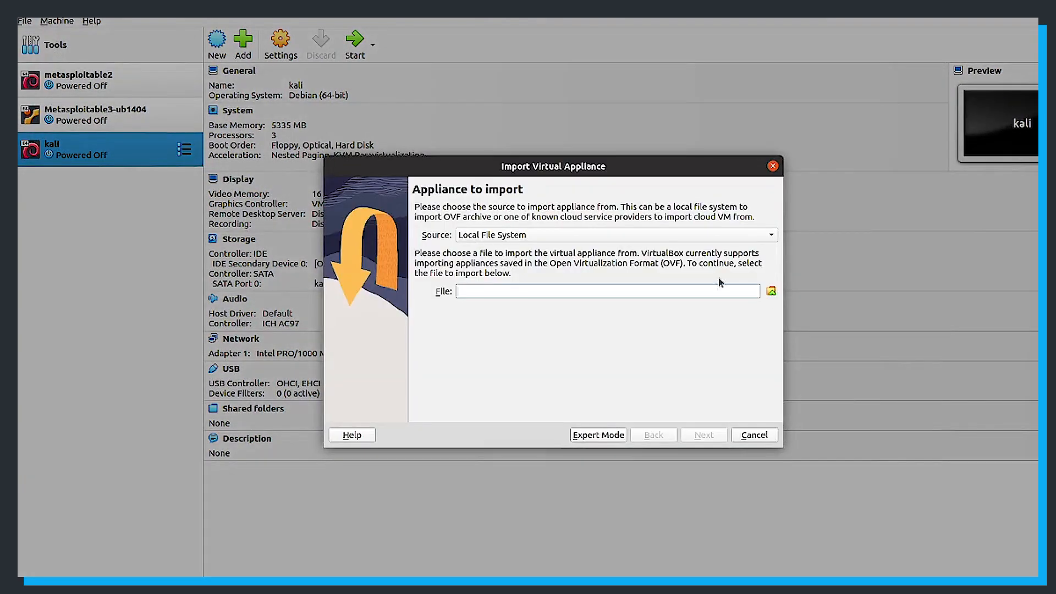
left_click(770, 291)
left_click(253, 154)
double_click(374, 156)
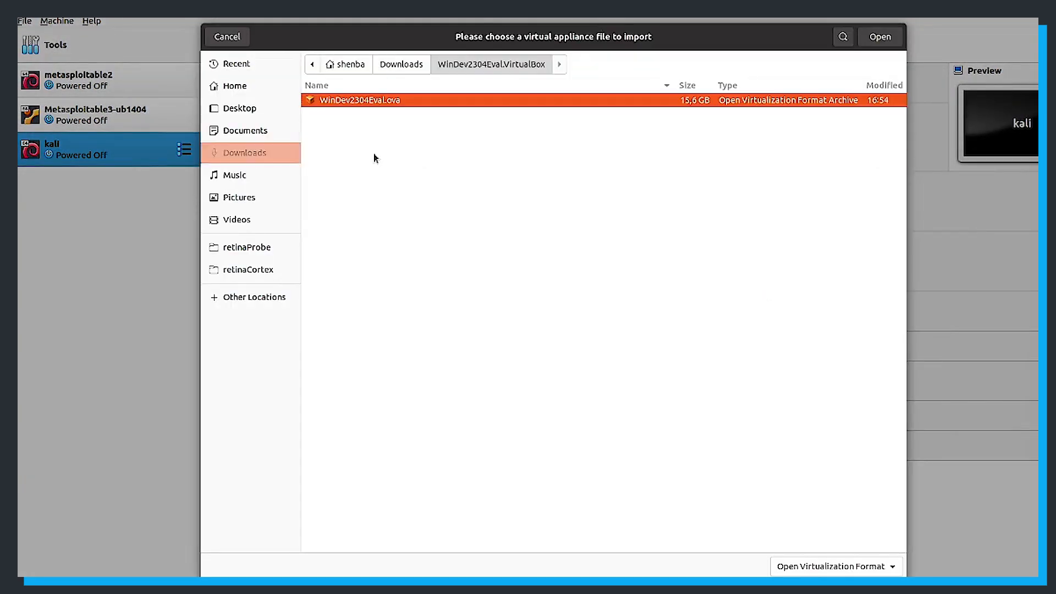
left_click(392, 103)
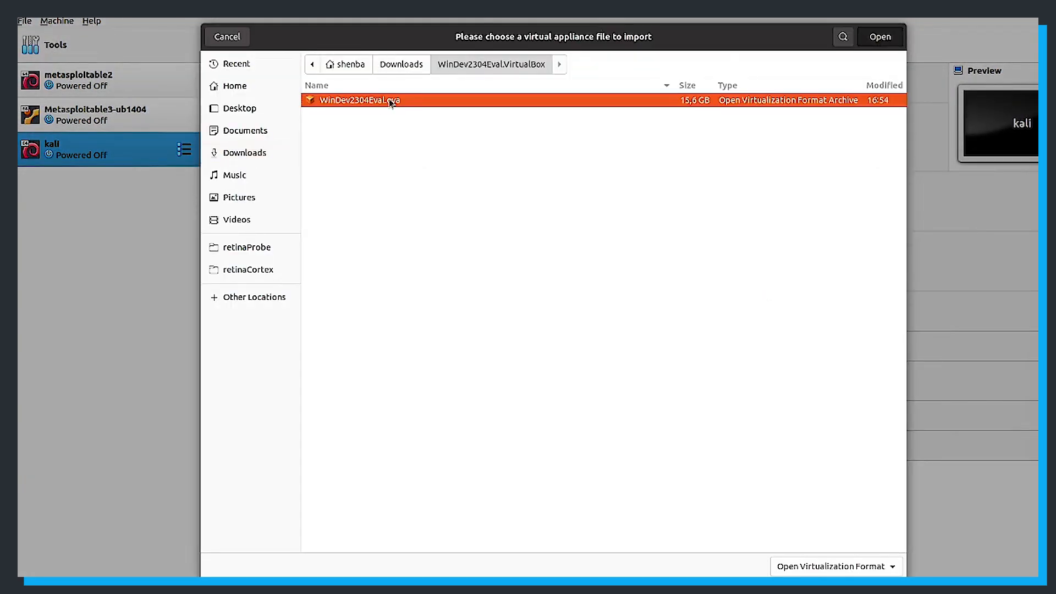
left_click(880, 37)
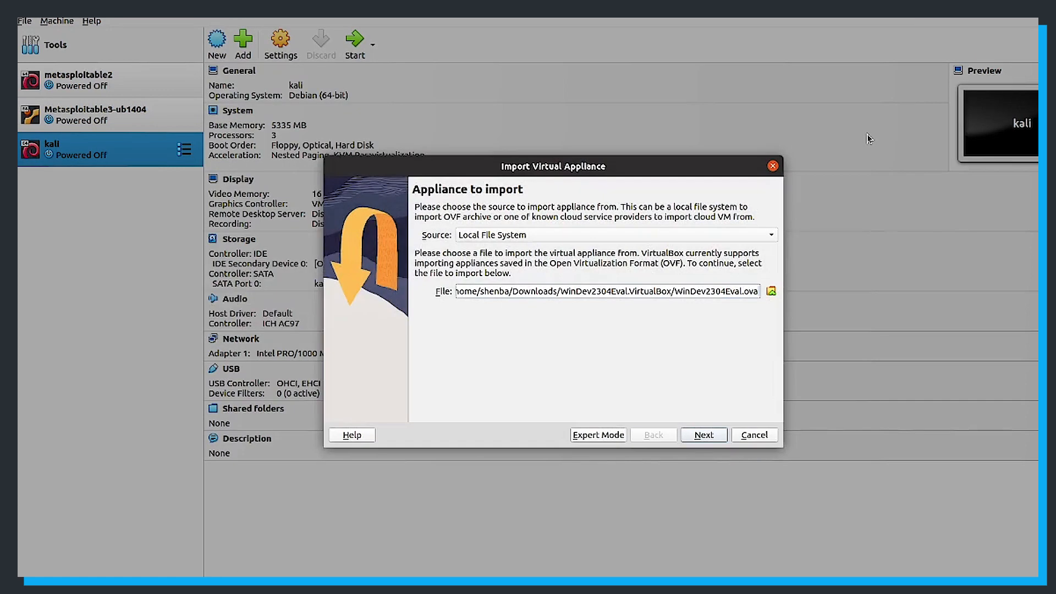
left_click(705, 435)
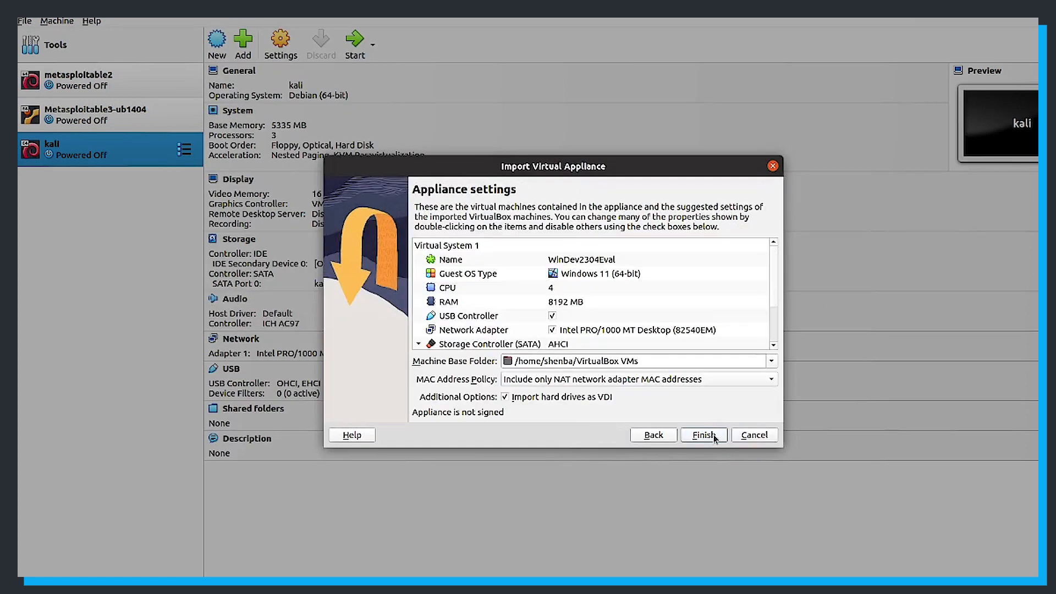
left_click(704, 435)
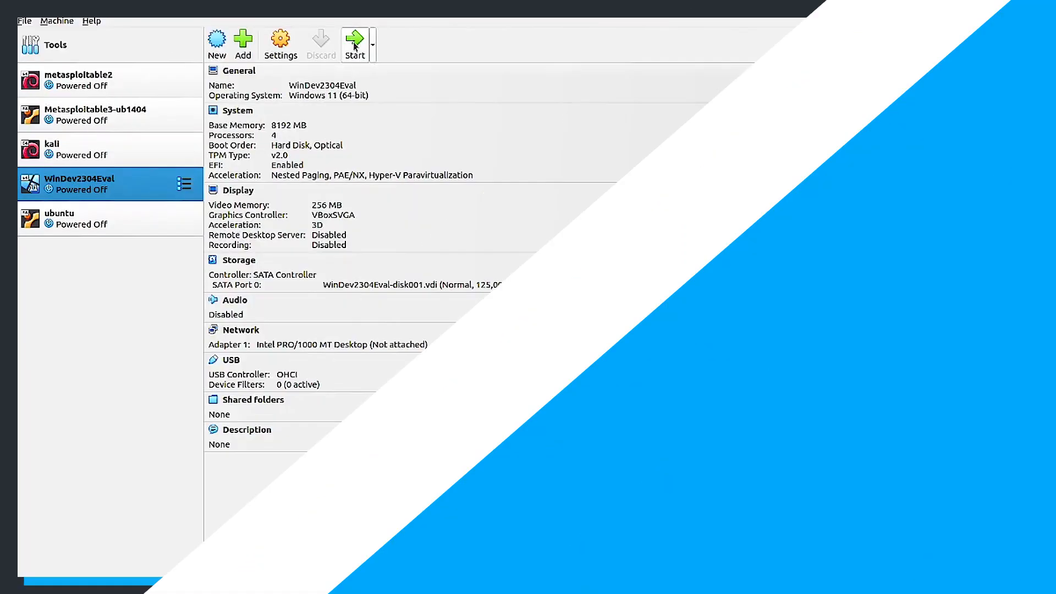
left_click(354, 42)
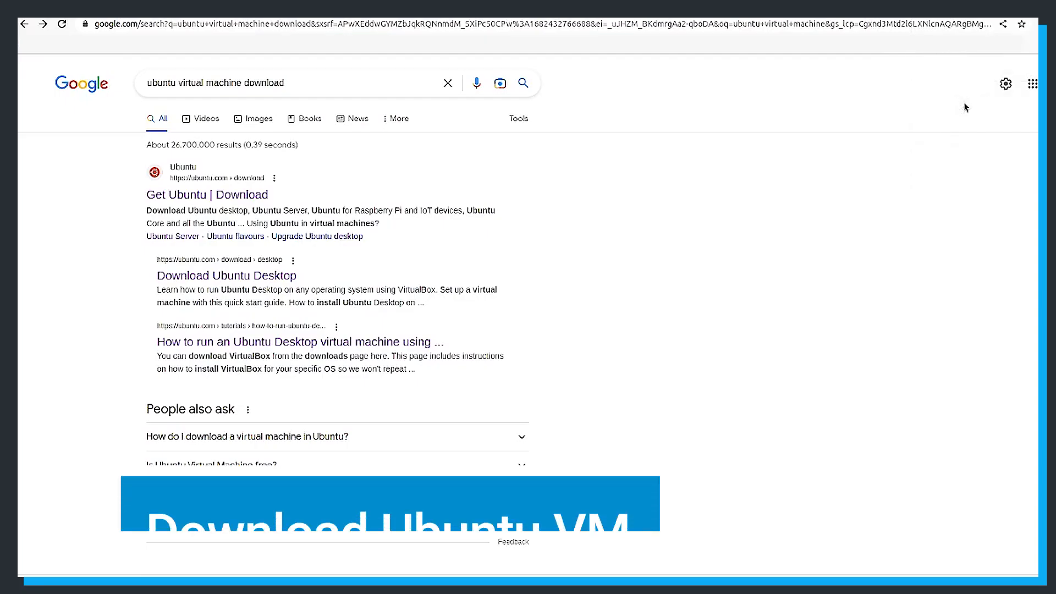
Step: Open the OSBoxes Ubuntu images page from the search results and download the 64-bit VirtualBox image of Ubuntu 20.04.4 Focal Fossa
scroll(608, 303, "down", 4)
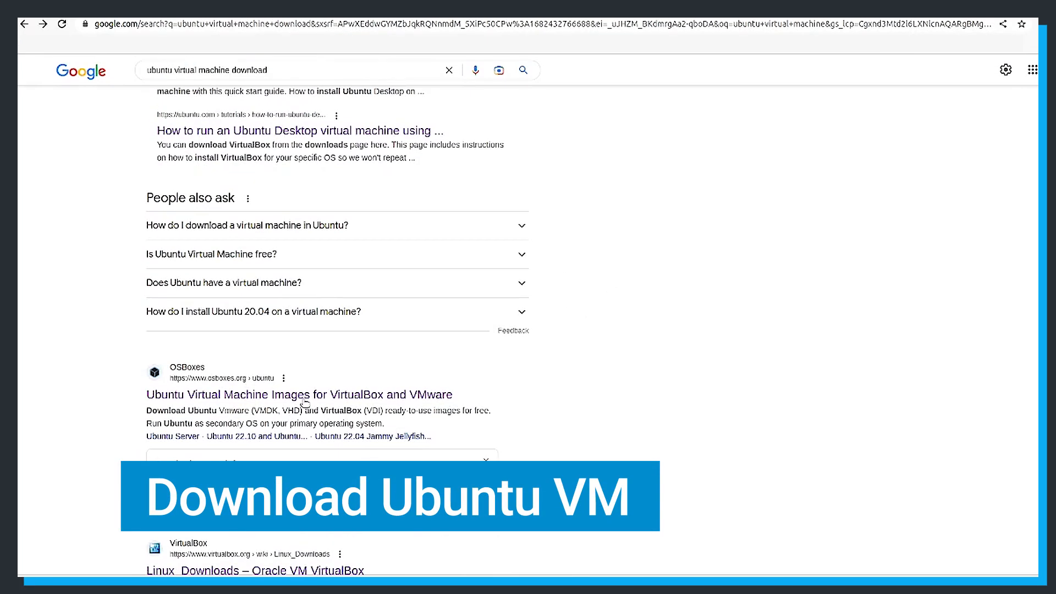
left_click(303, 400)
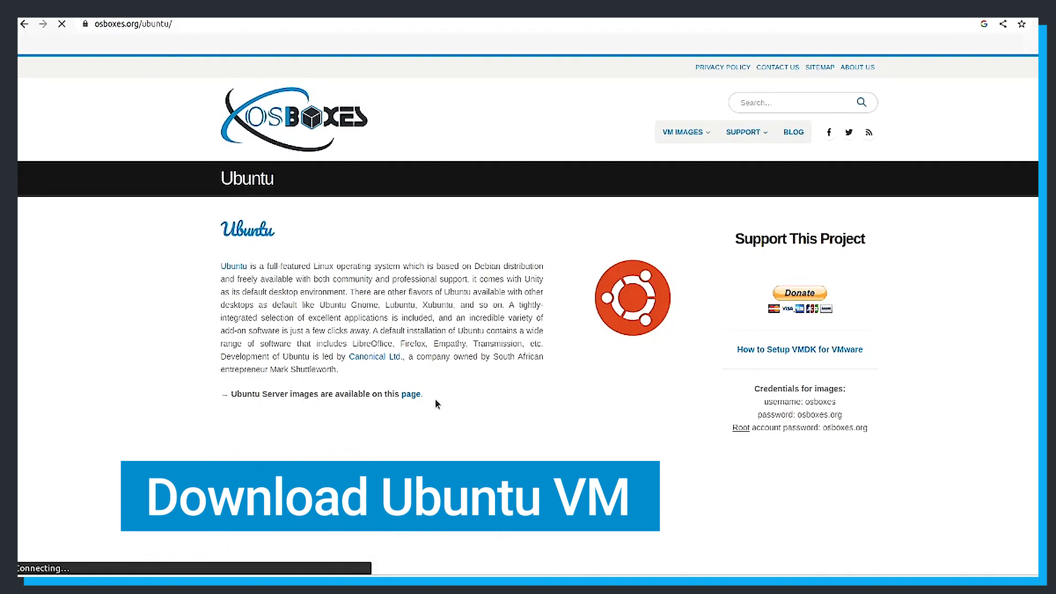
scroll(436, 401, "down", 5)
scroll(436, 403, "down", 6)
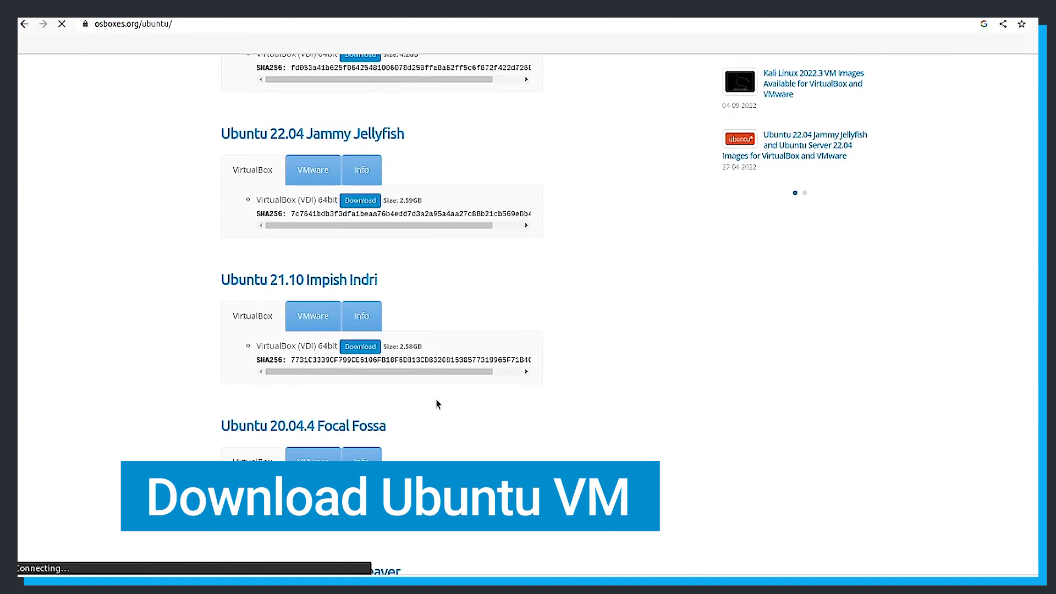
scroll(312, 405, "down", 1)
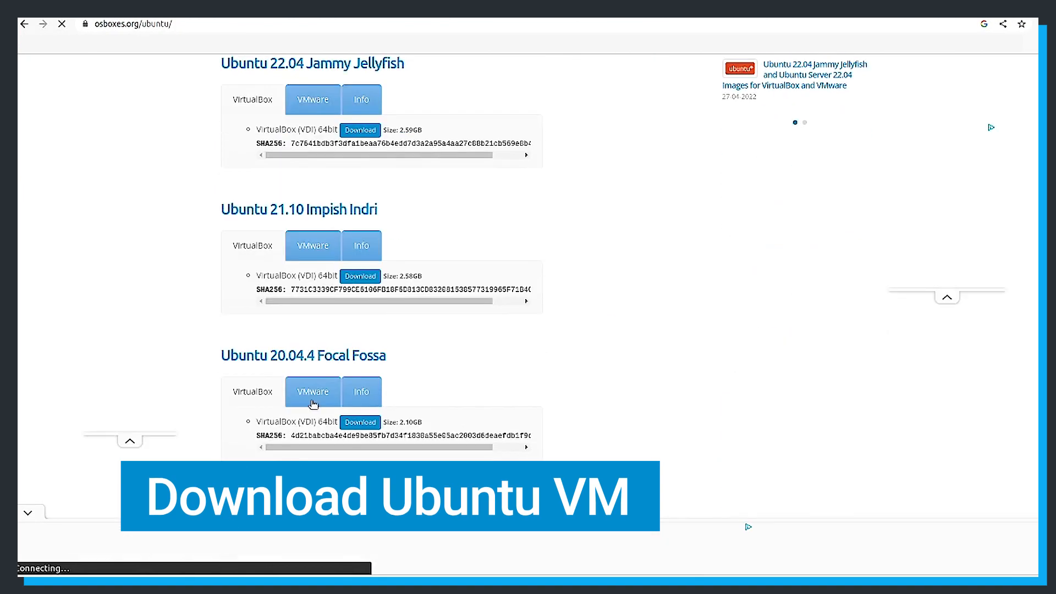
left_click(360, 422)
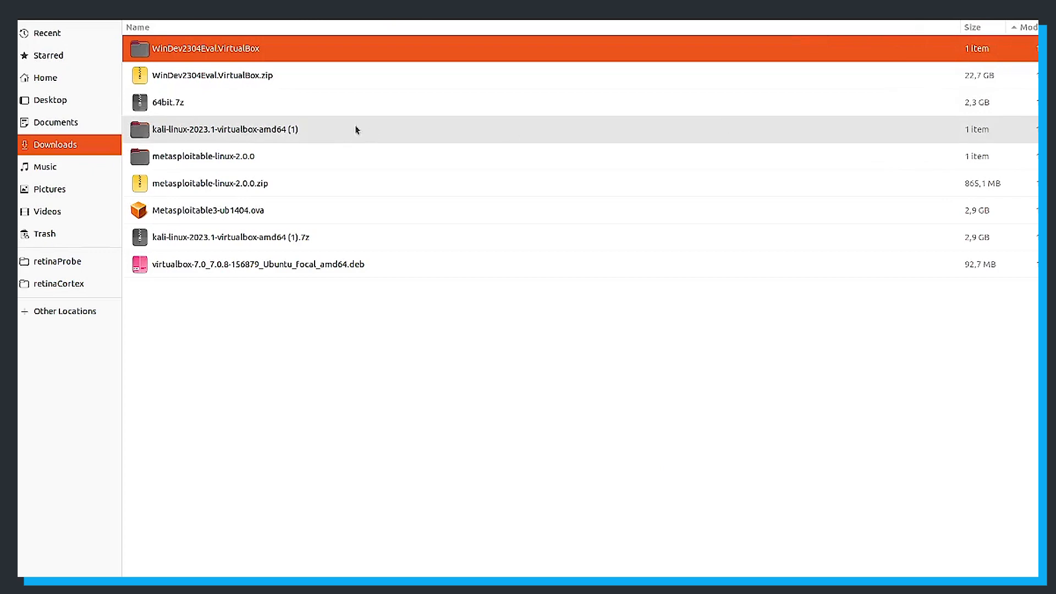
Step: Extract 64bit.7z in the Downloads folder and open the extracted folder
right_click(187, 106)
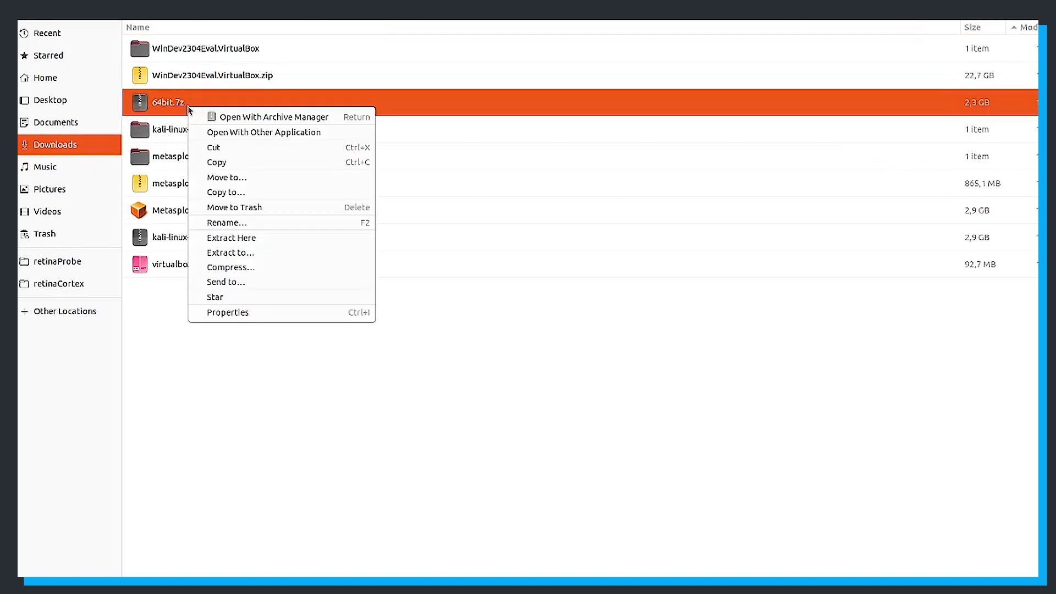
left_click(237, 242)
double_click(196, 49)
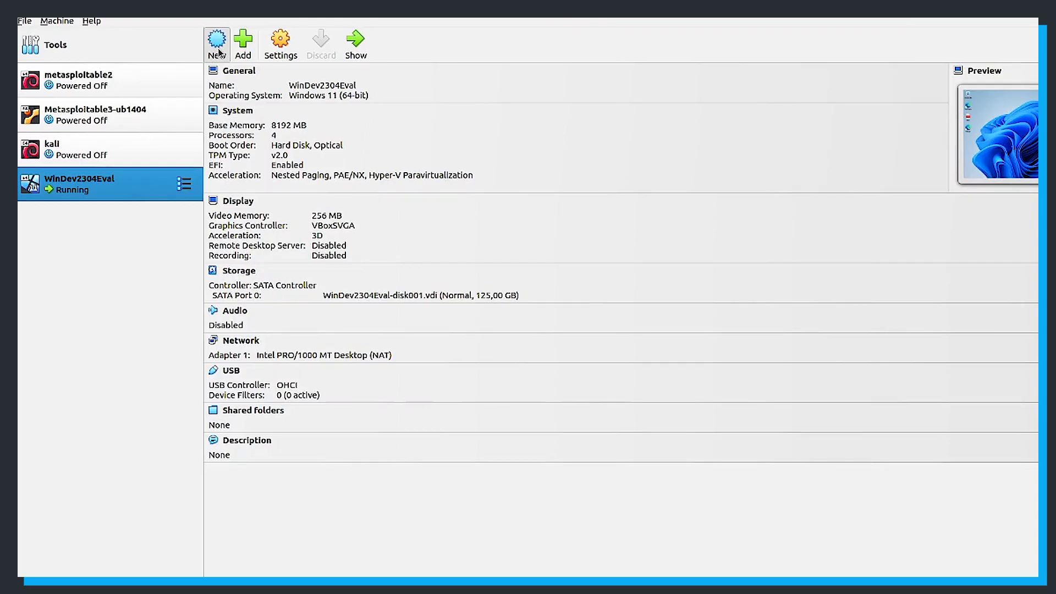
Step: Set up a new Linux Ubuntu (64-bit) virtual machine named "ubuntu" with 12932 MB base memory and 4 processors
left_click(217, 51)
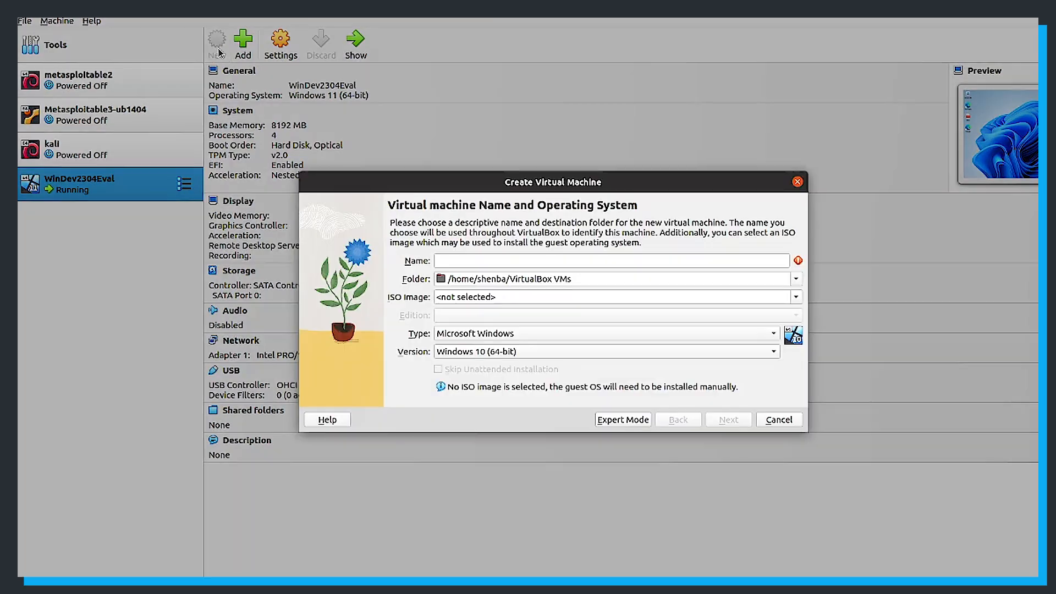
type("ubu")
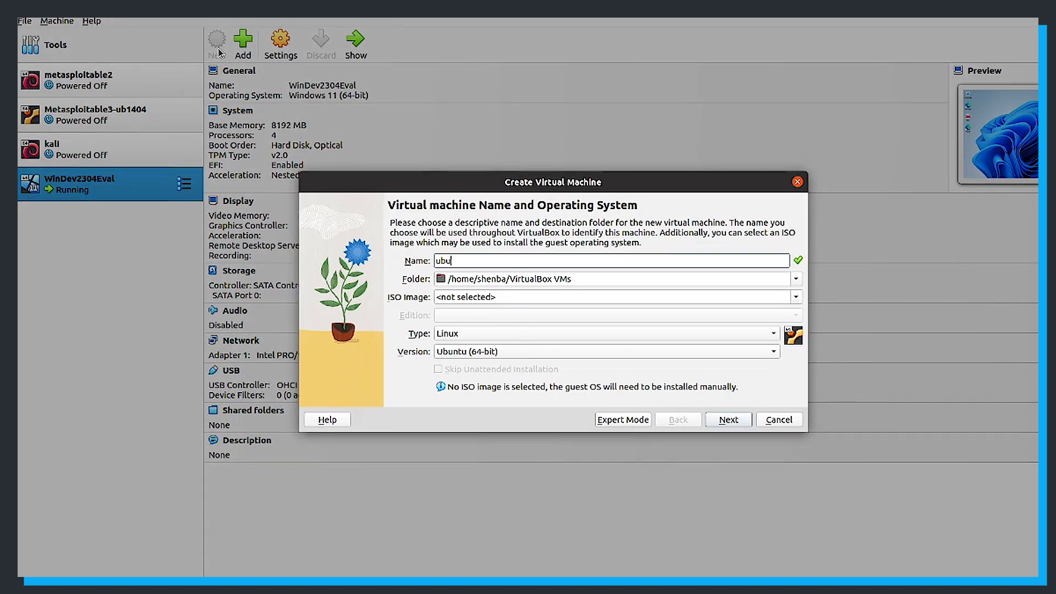
type("ntu")
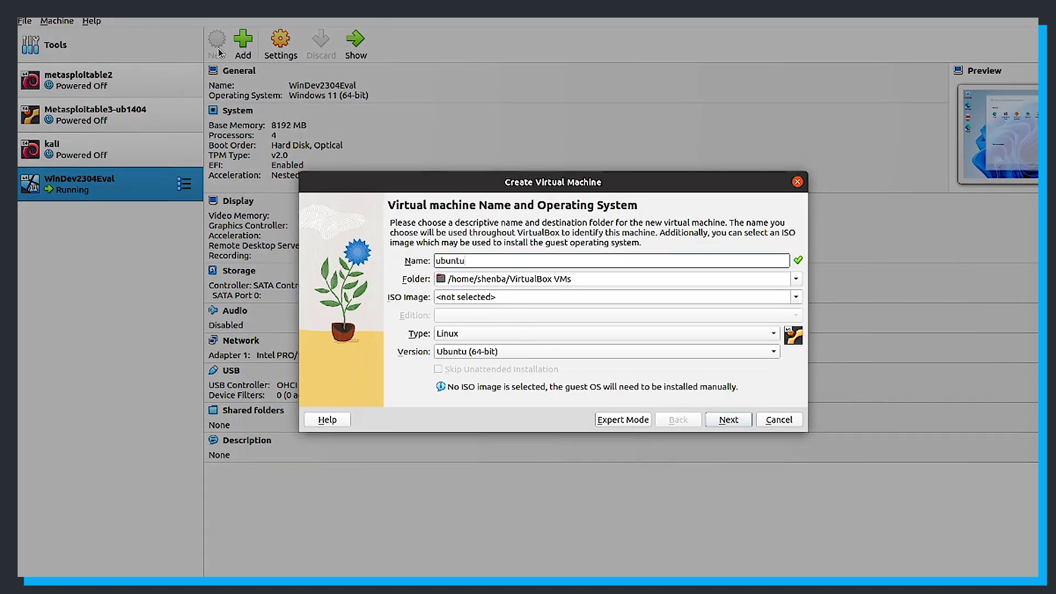
left_click(721, 421)
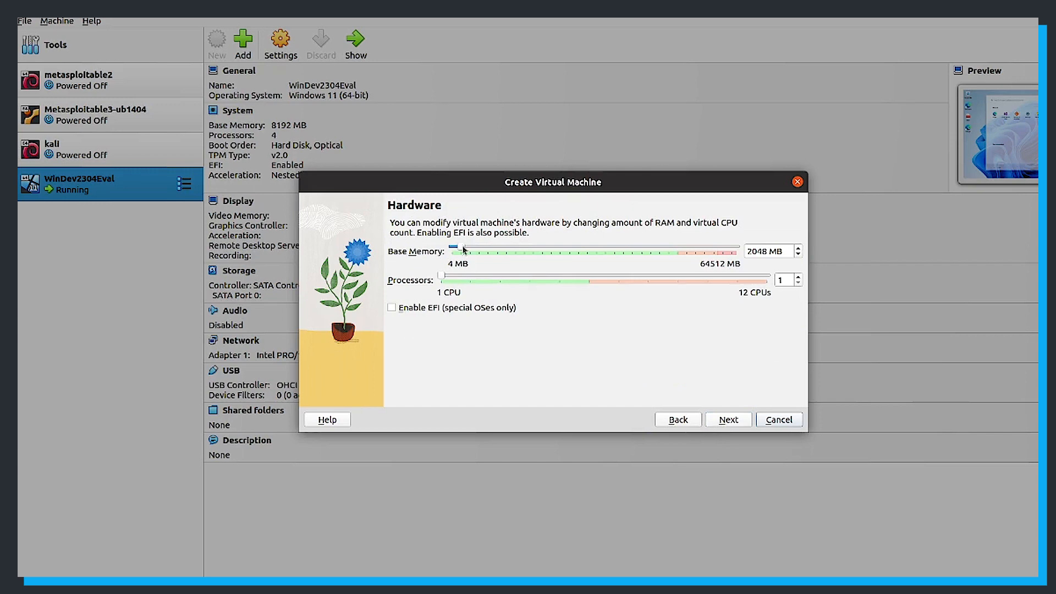
left_click_drag(463, 249, 509, 248)
left_click_drag(441, 275, 555, 278)
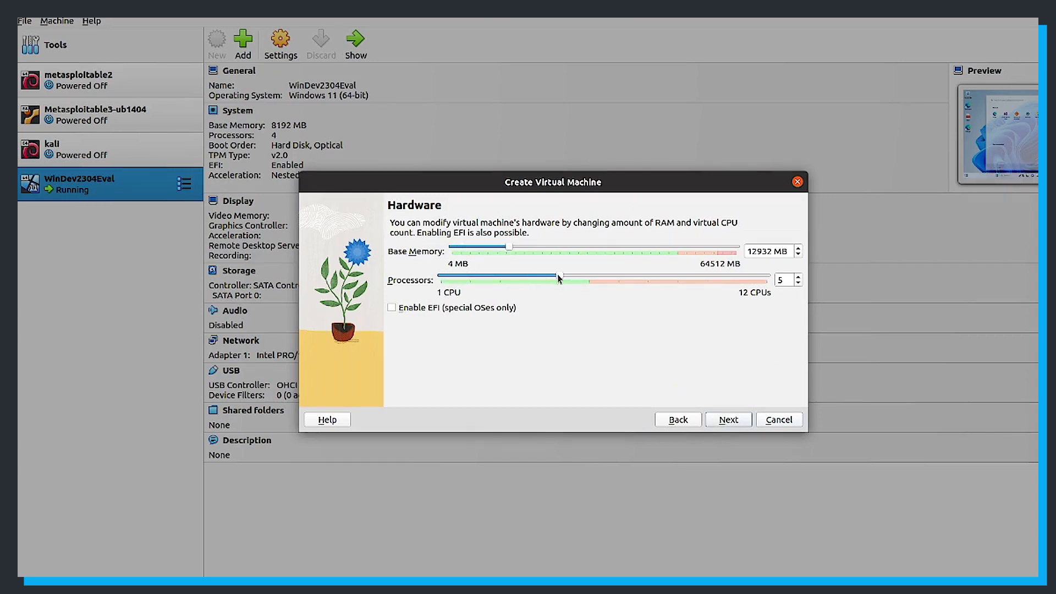
left_click(545, 279)
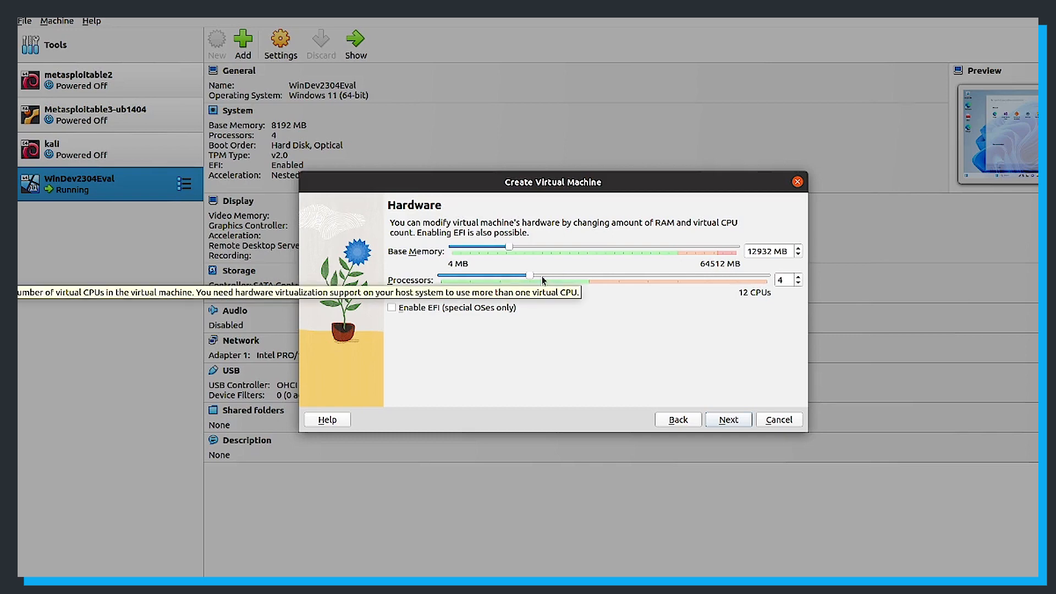
left_click(722, 423)
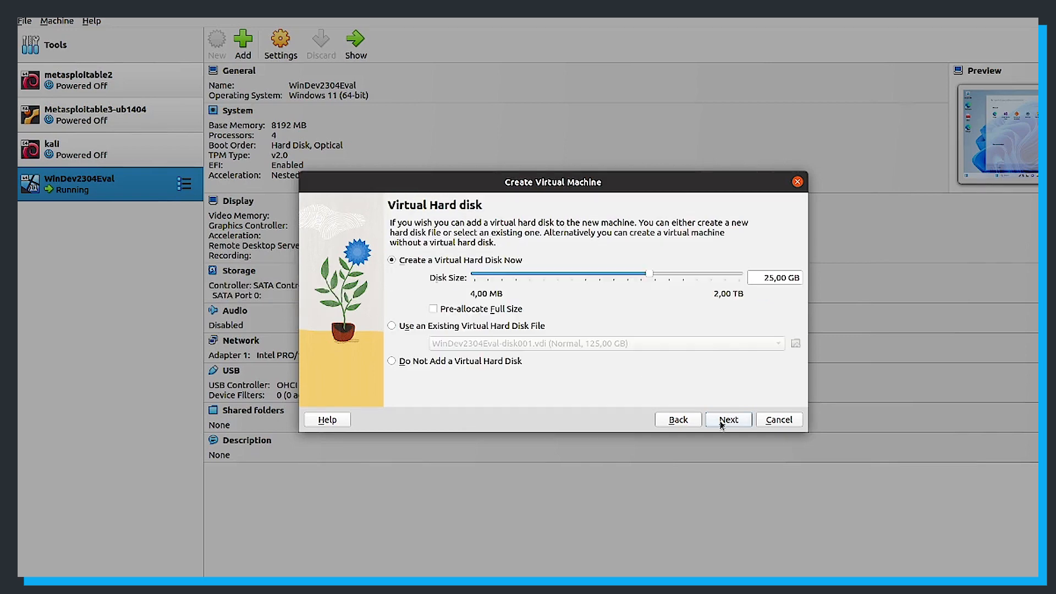
Step: Attach the existing disk Ubuntu 20.04.4 (64bit).vdi from Downloads/64bit to the new ubuntu machine and finish creating it
left_click(392, 326)
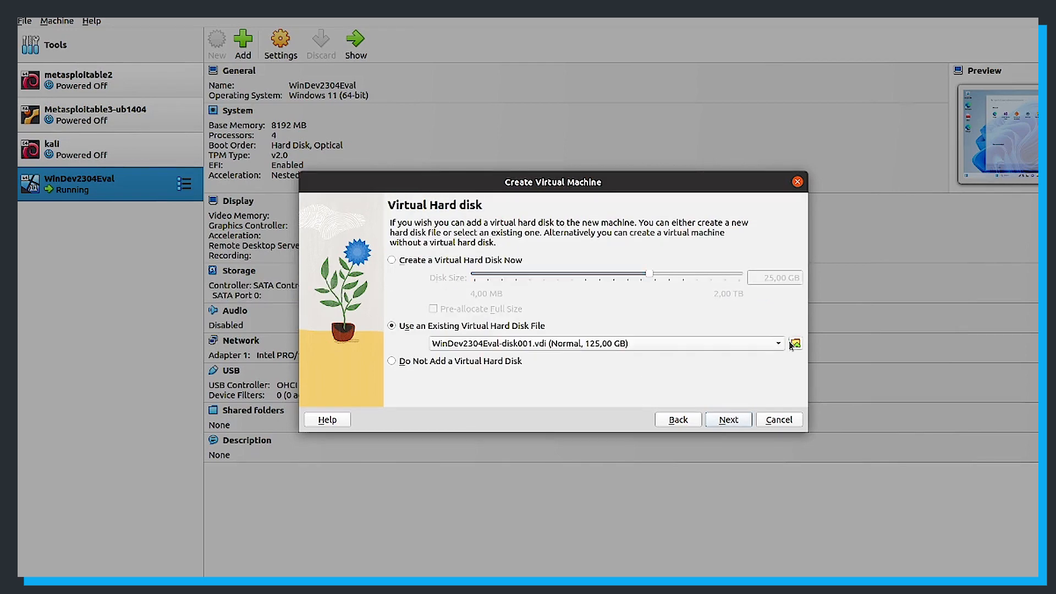
left_click(795, 343)
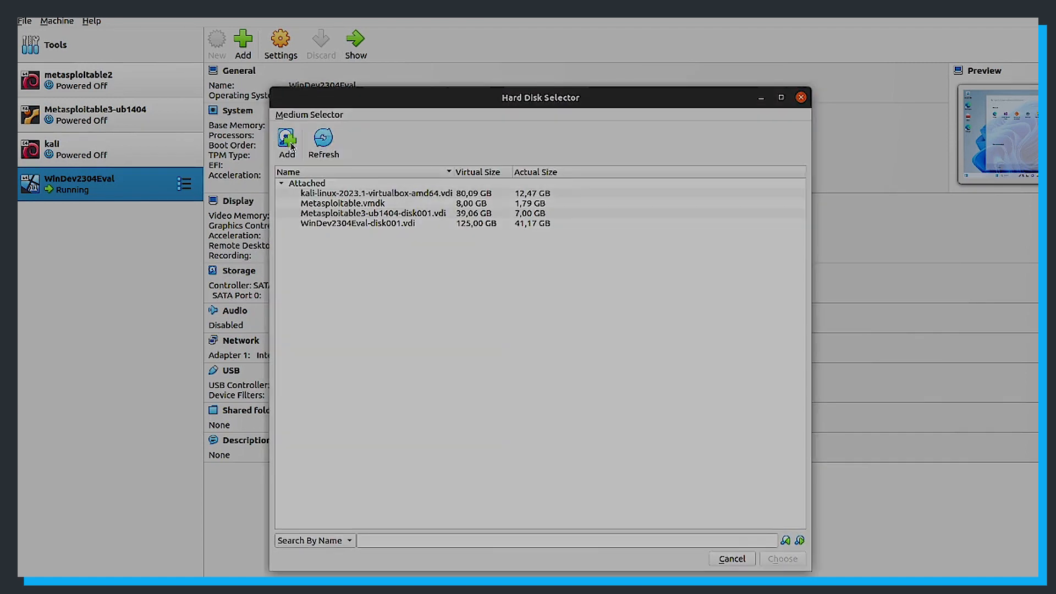
left_click(287, 140)
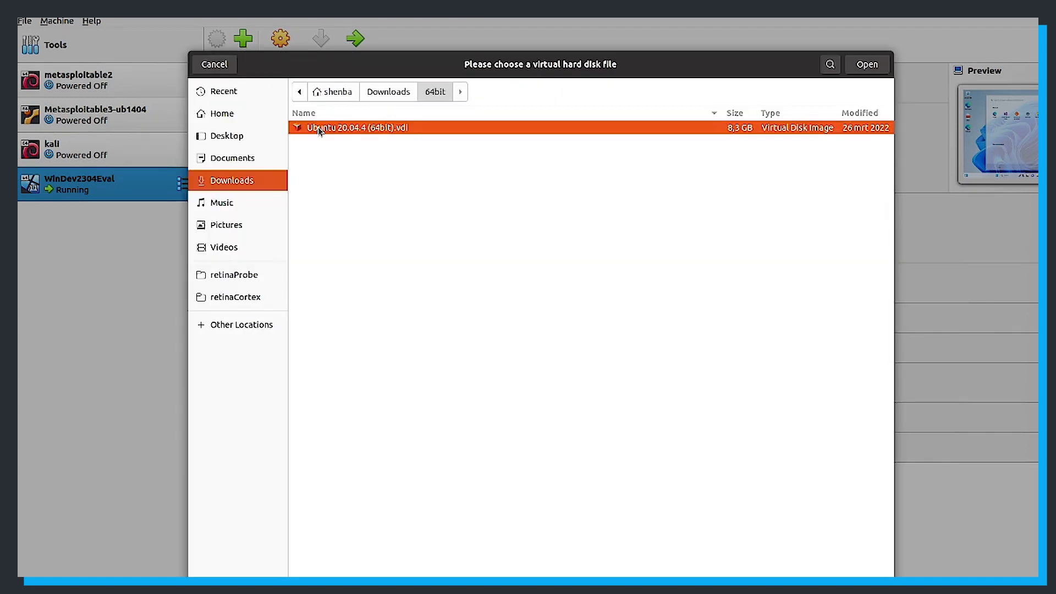
double_click(319, 129)
left_click(782, 558)
left_click(731, 420)
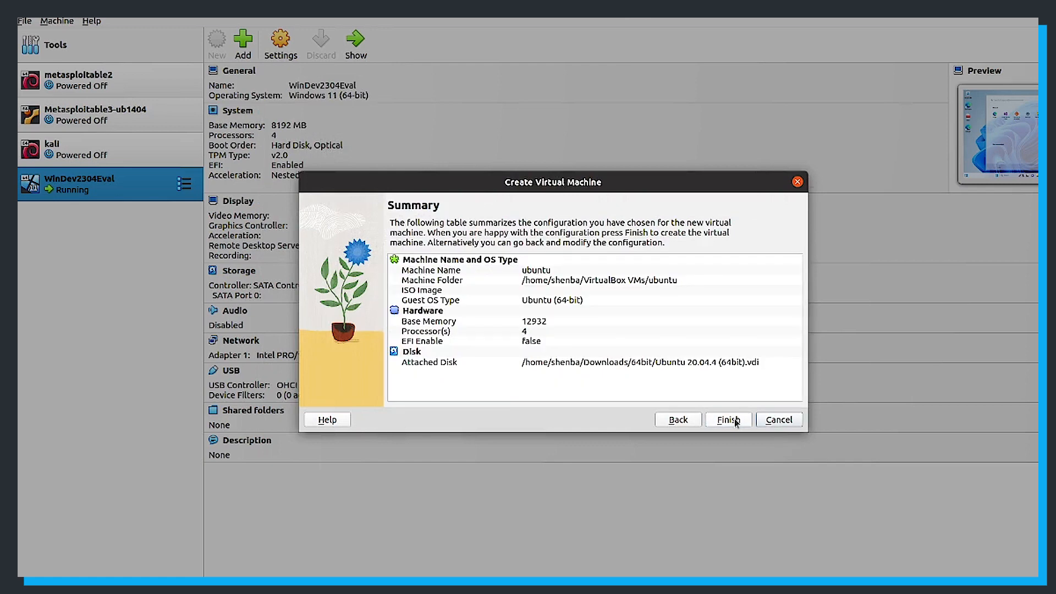
left_click(733, 421)
Step: Start the ubuntu virtual machine and log in to the osboxes.org account with its password
left_click(354, 41)
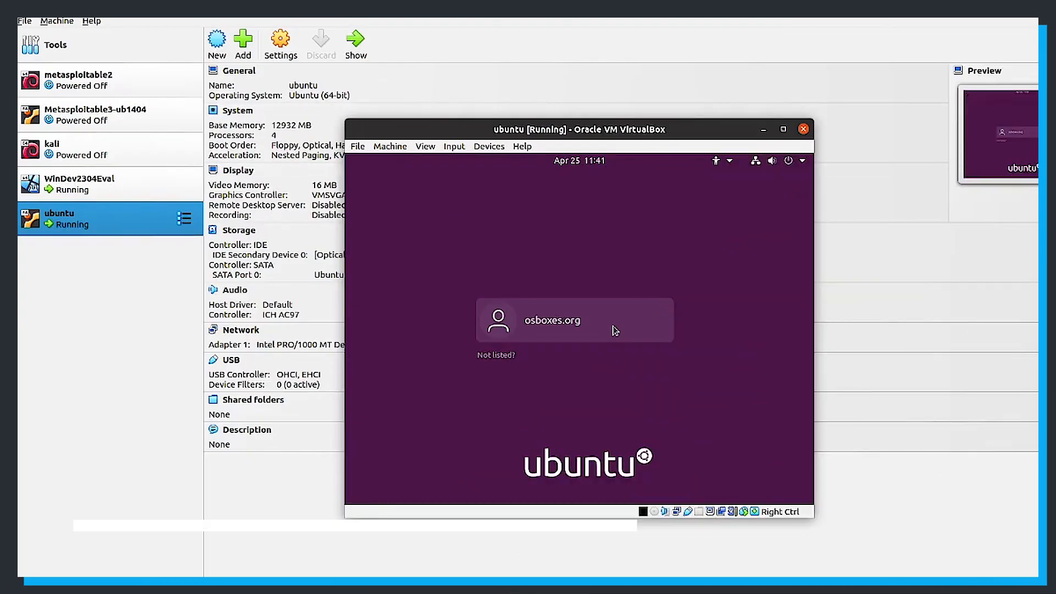
left_click(614, 330)
type("os")
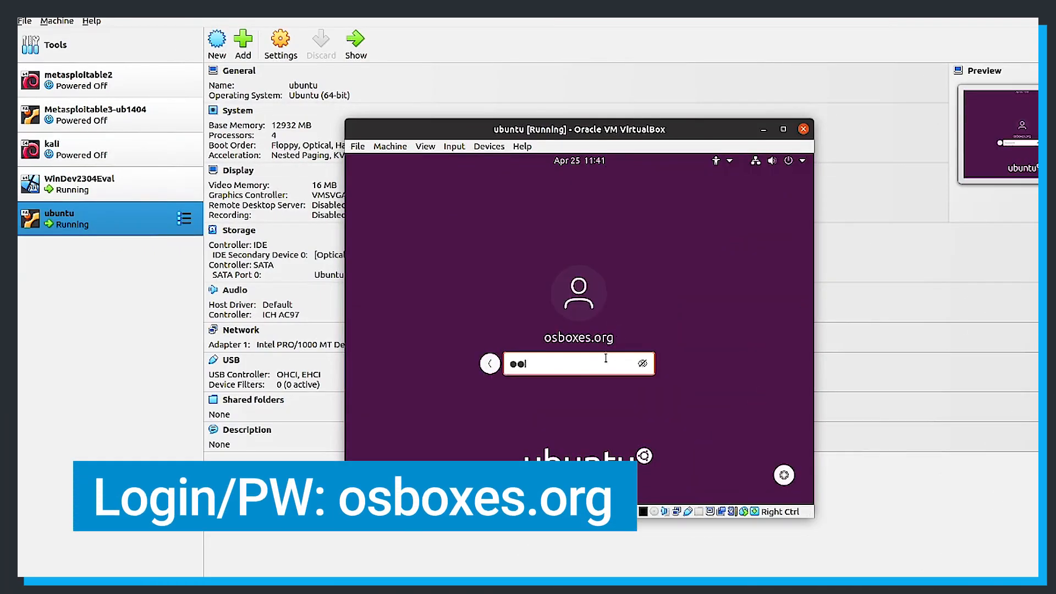
type("boxes.org")
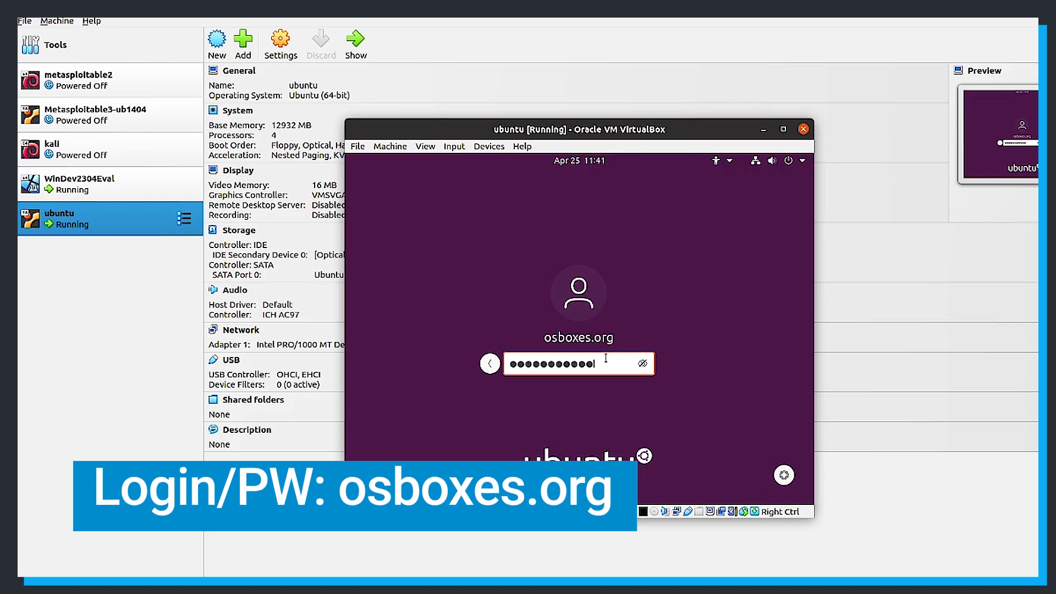
key("Return")
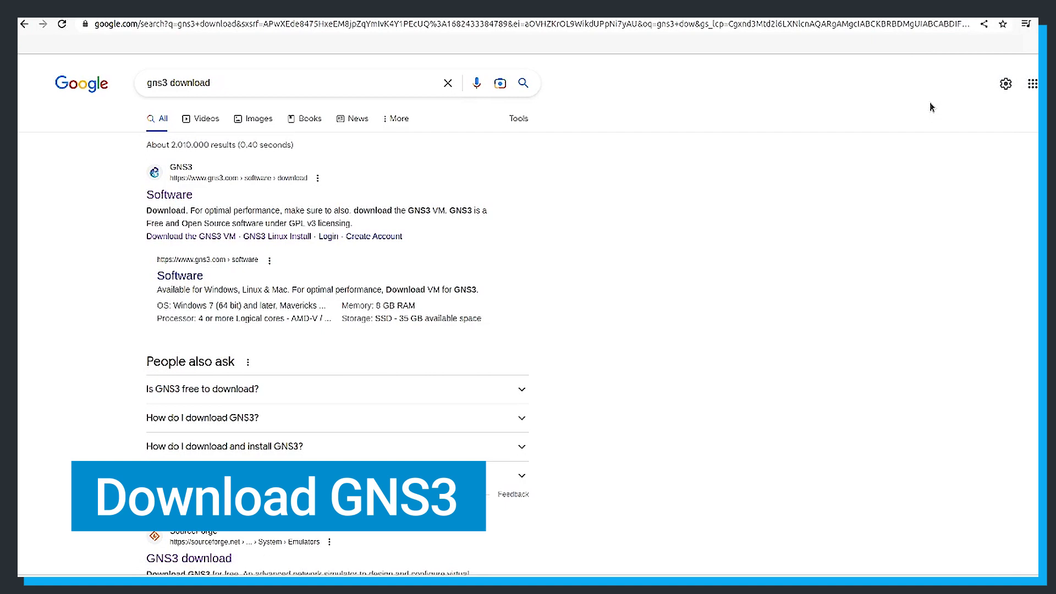
Step: Open the GNS3 download page from the search results and read the Linux install instructions through to the user groups section
left_click(164, 197)
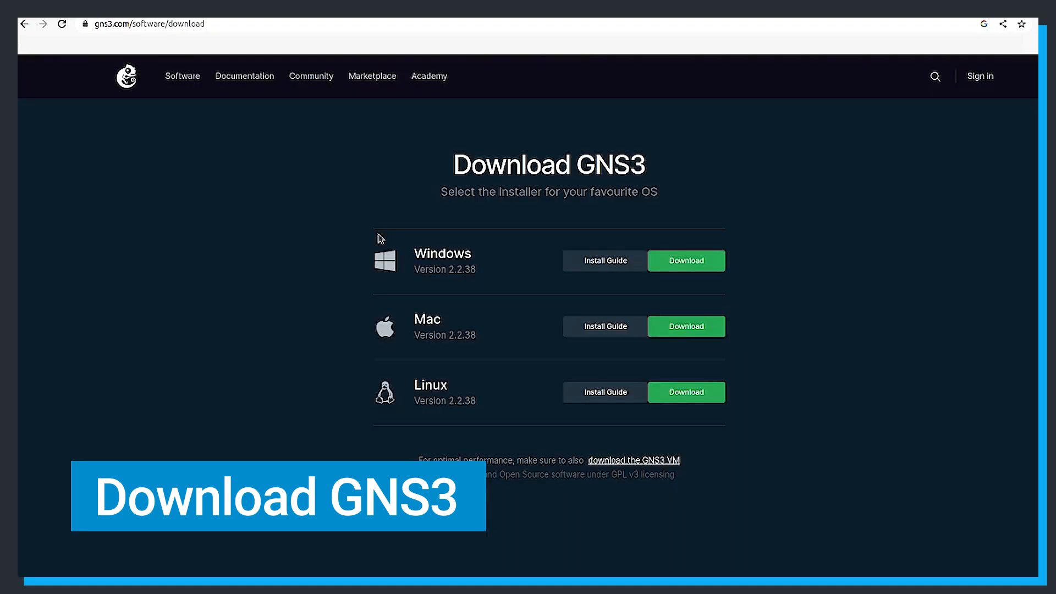
left_click(703, 397)
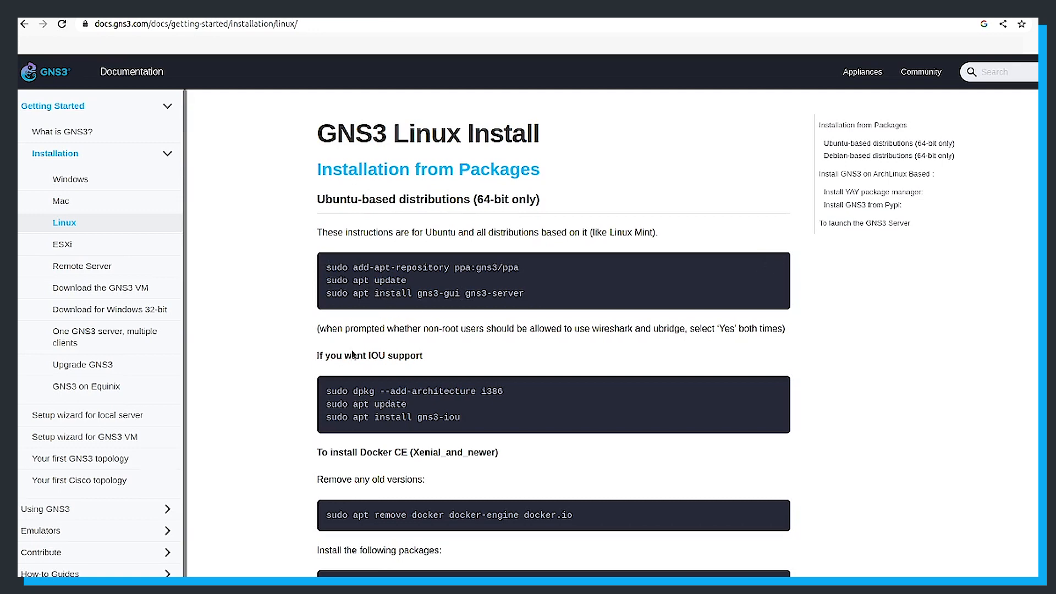
scroll(354, 355, "down", 2)
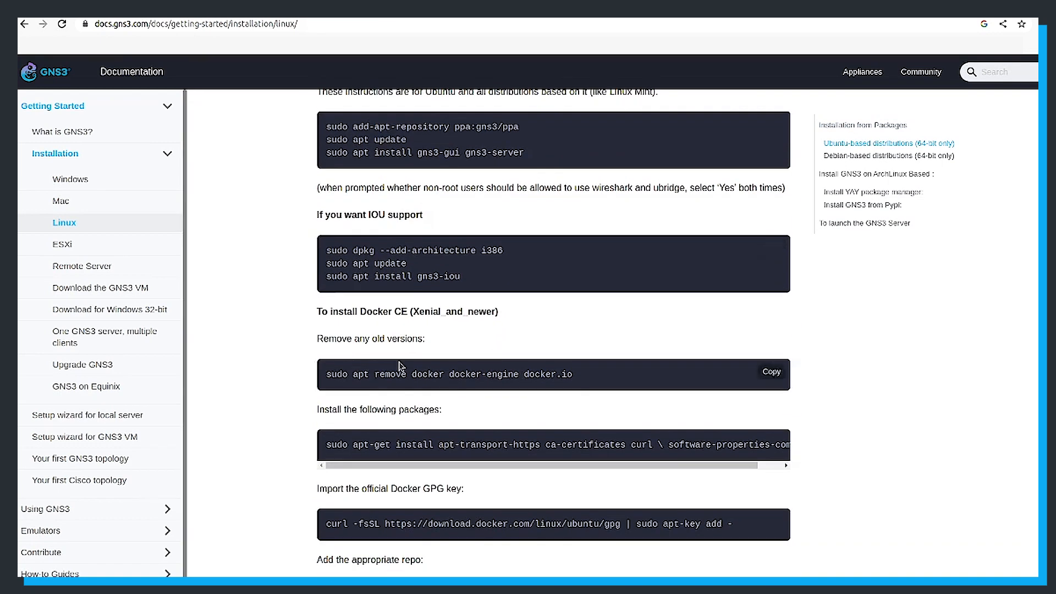
scroll(383, 401, "down", 4)
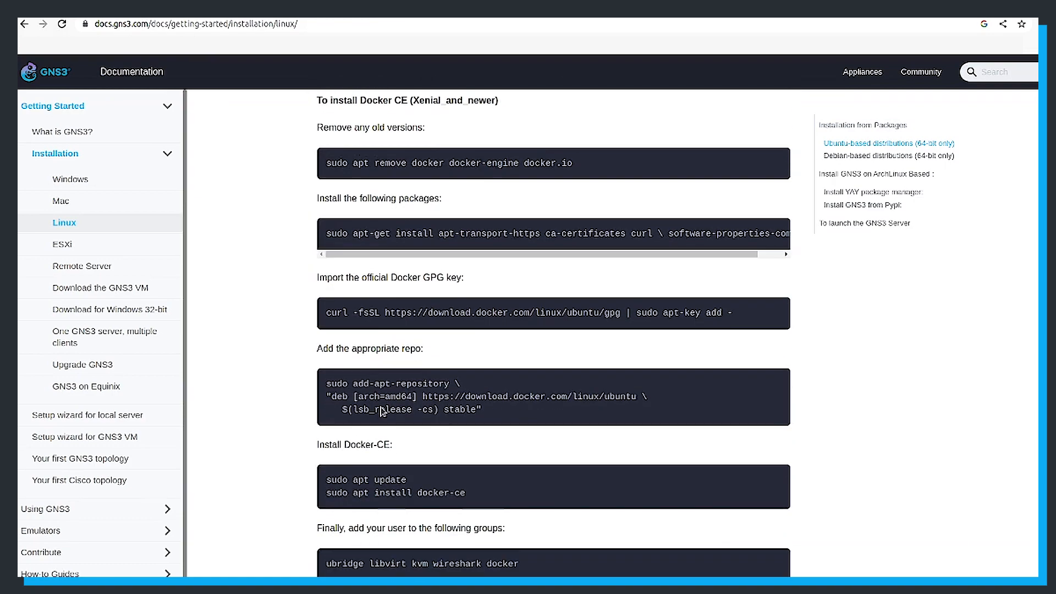
scroll(380, 407, "down", 1)
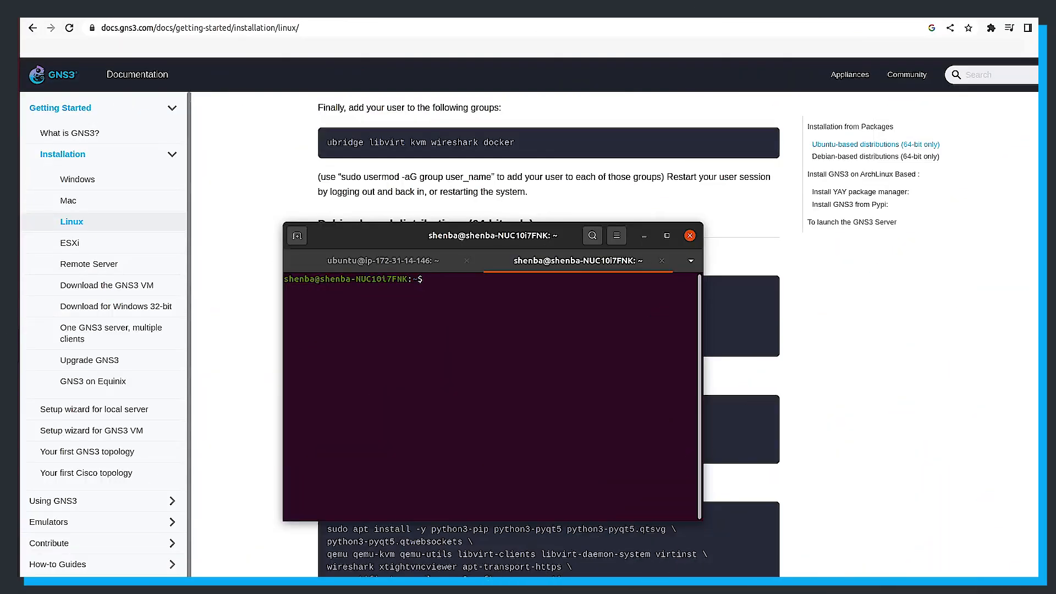
Step: Add the current user to the required groups in the terminal with sudo usermod -aG ubridge,libvirt,kvm,wireshark,docker followed by the username
type("sudo usermod -aG ubrid")
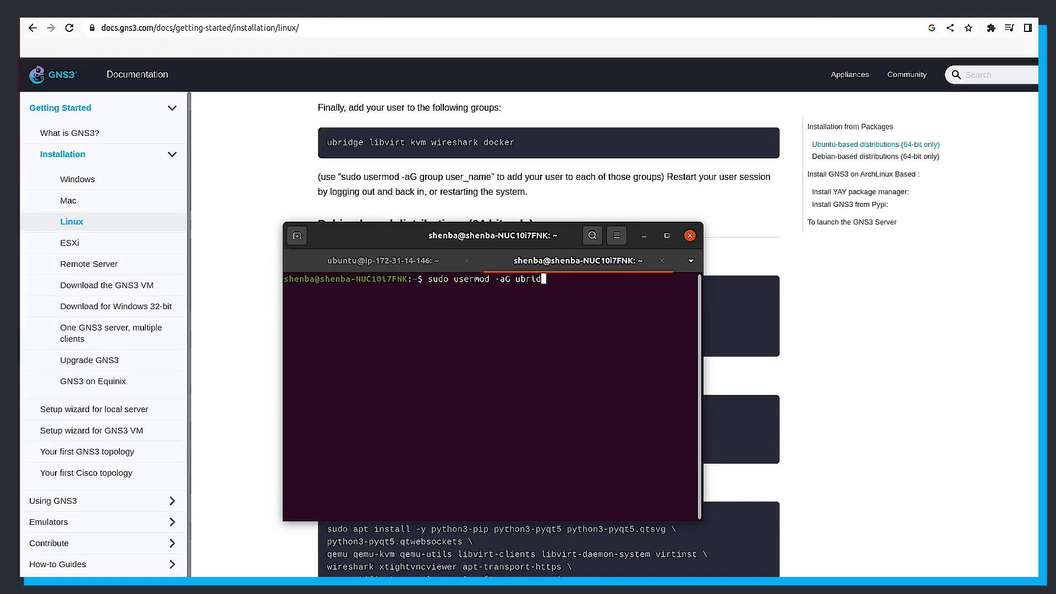
type("ge,")
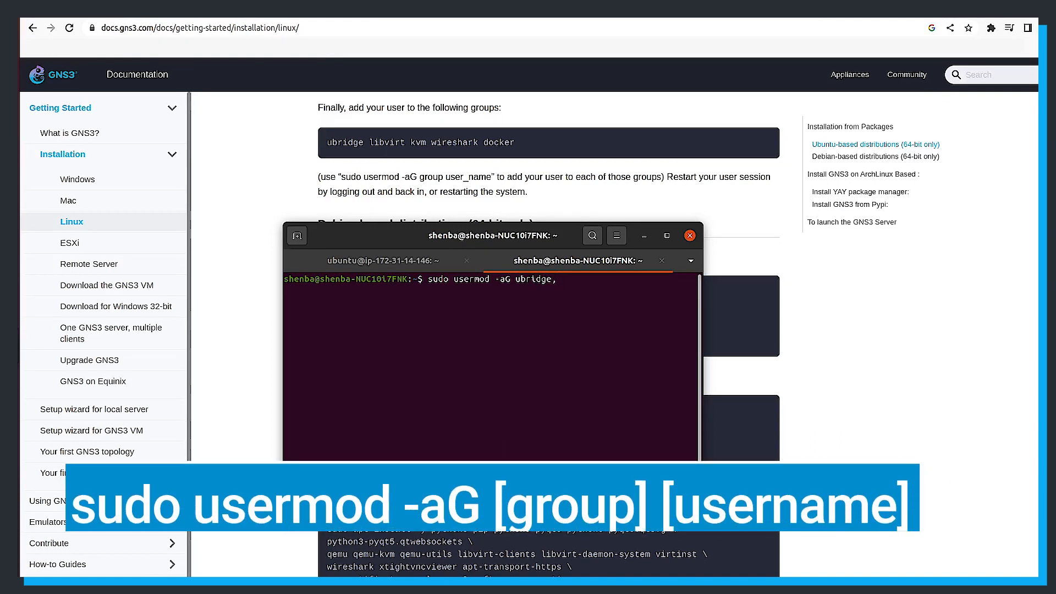
type("libvirt,k")
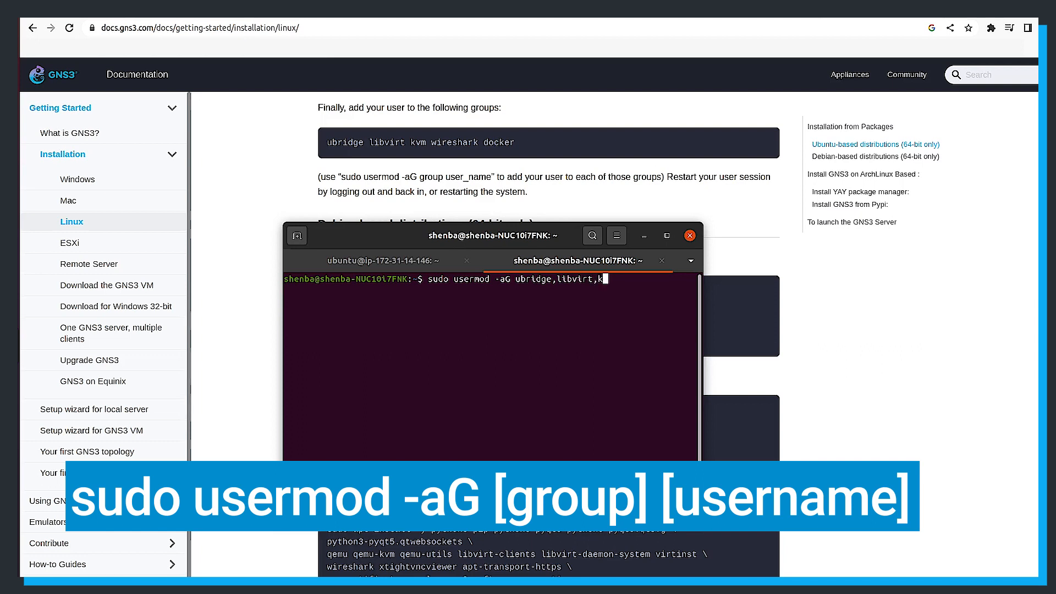
type("vm,wireshar")
type("k,docker")
type(" shenba")
key("Return")
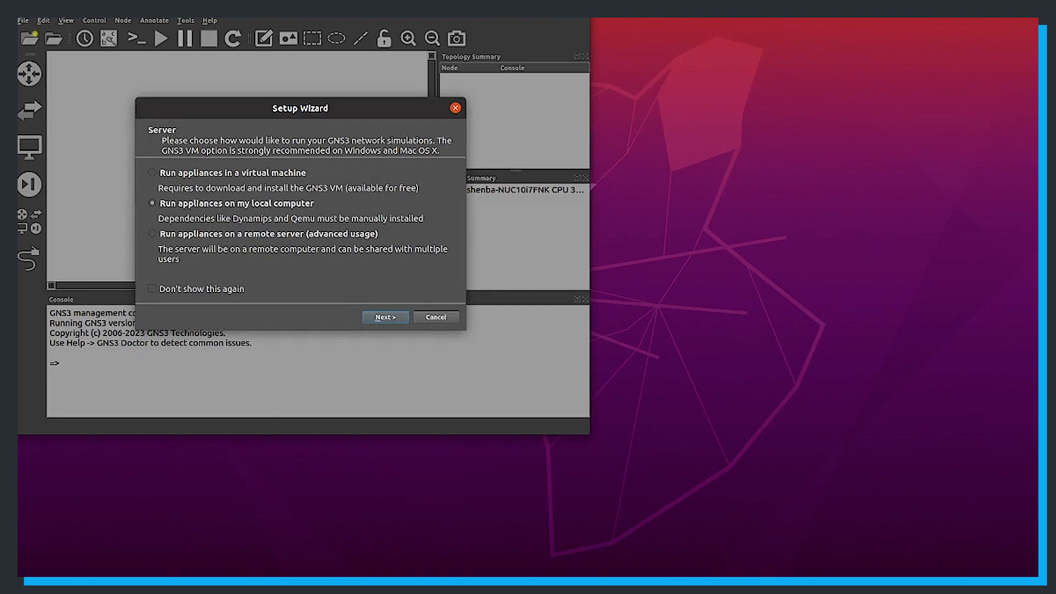
Step: Complete the GNS3 Setup Wizard with appliances running on the local computer, and maximize the GNS3 window
left_click_drag(376, 2, 618, 44)
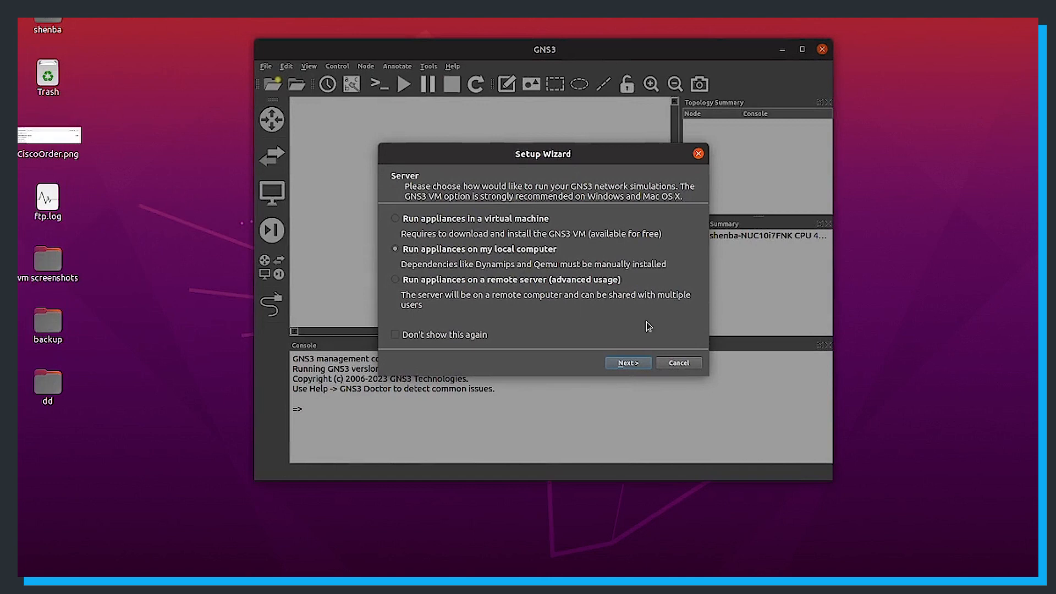
left_click(639, 366)
left_click(639, 366)
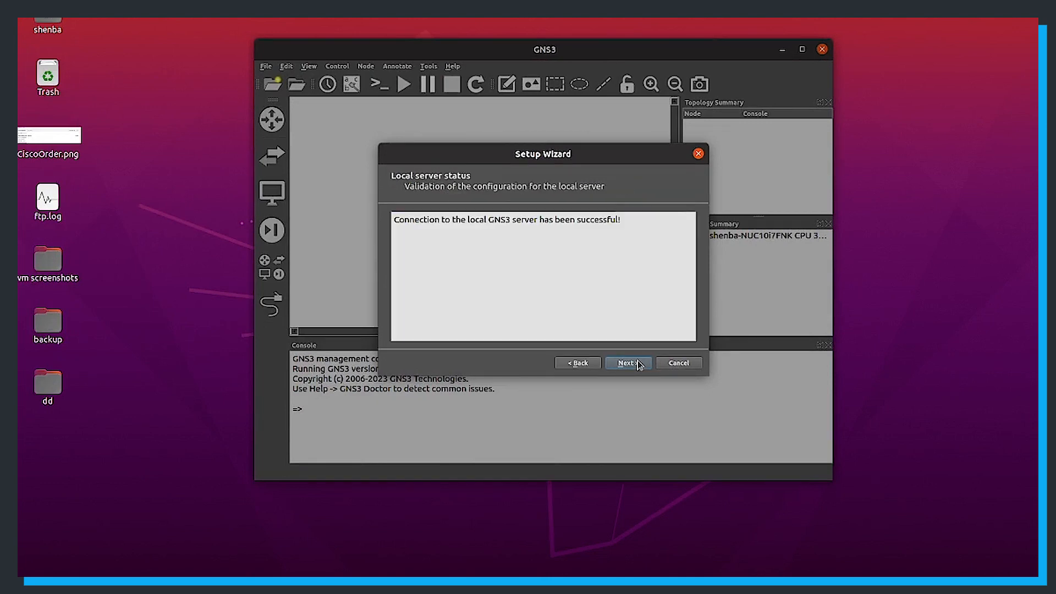
left_click(639, 365)
left_click(638, 365)
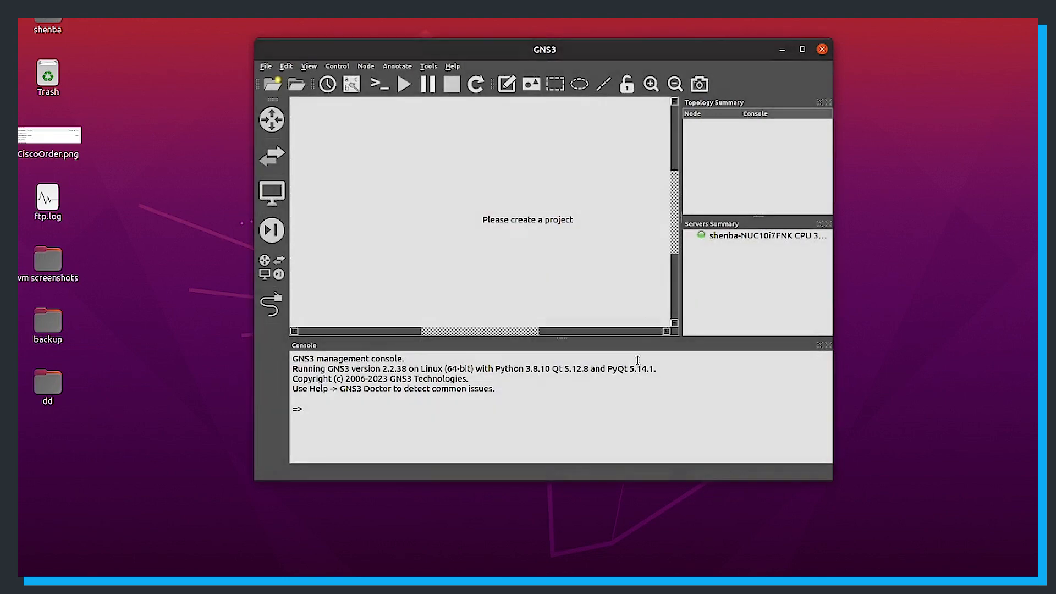
double_click(803, 50)
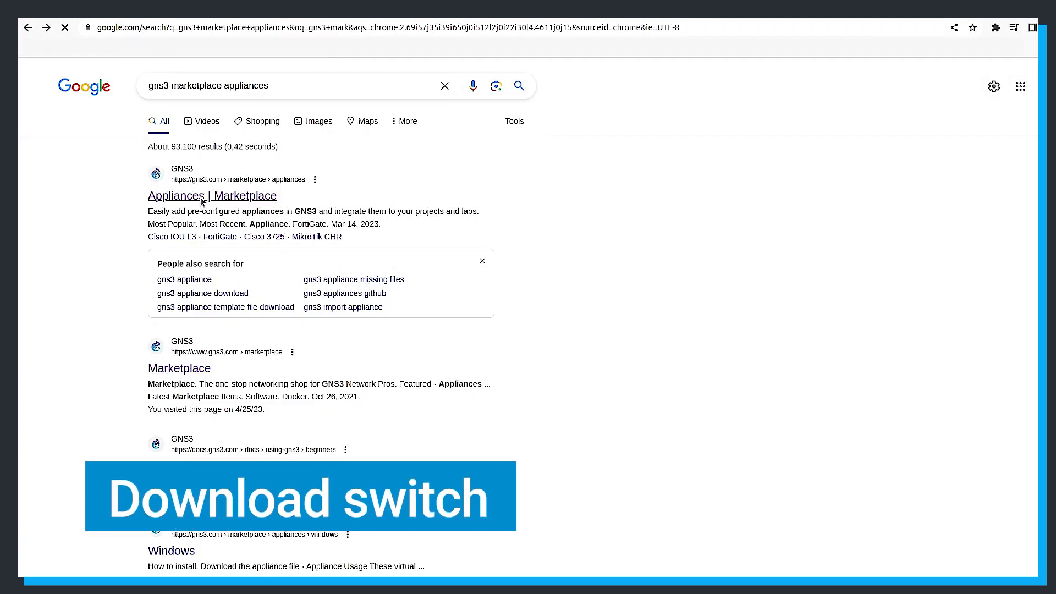
Step: Open the GNS3 Marketplace appliances page from the search results and go to the Open vSwitch appliance
left_click(202, 197)
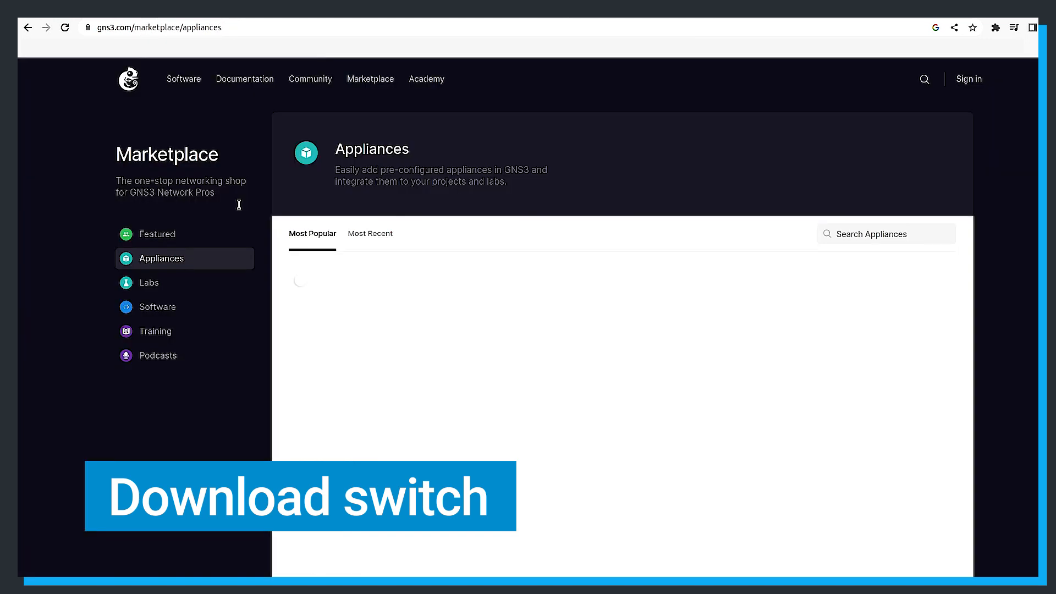
left_click(814, 344)
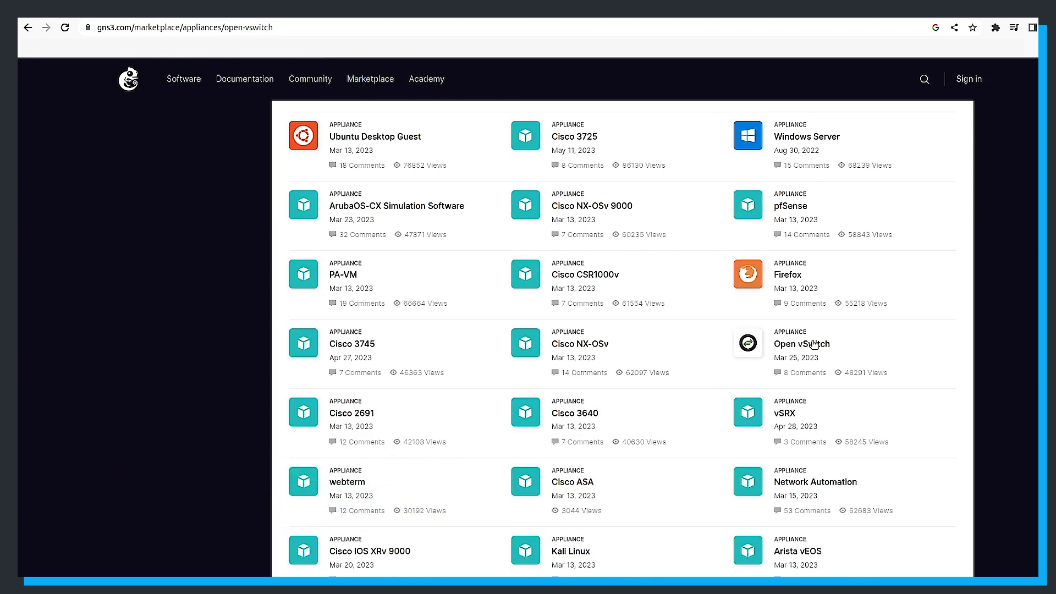
left_click(813, 344)
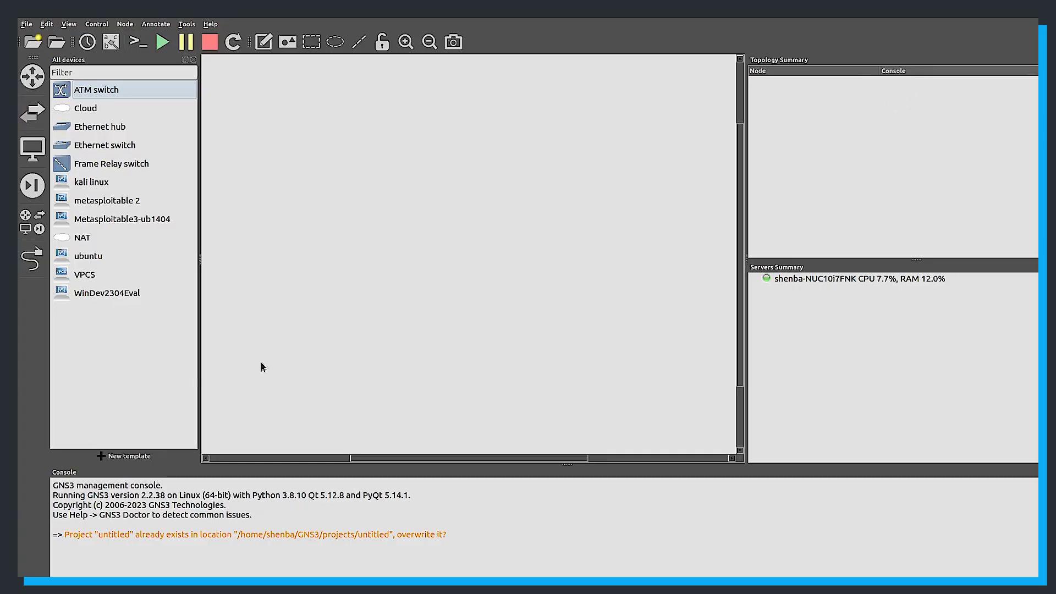
Step: Import openvswitch.gns3a from Downloads as a new template and install the Open vSwitch appliance on the local computer
left_click(129, 456)
left_click(308, 213)
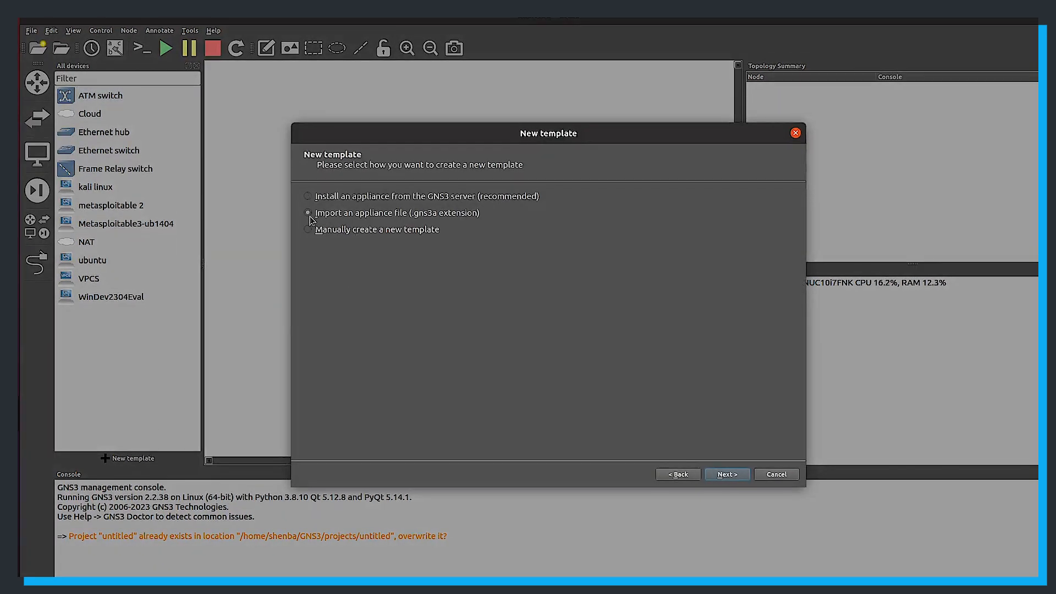
left_click(716, 473)
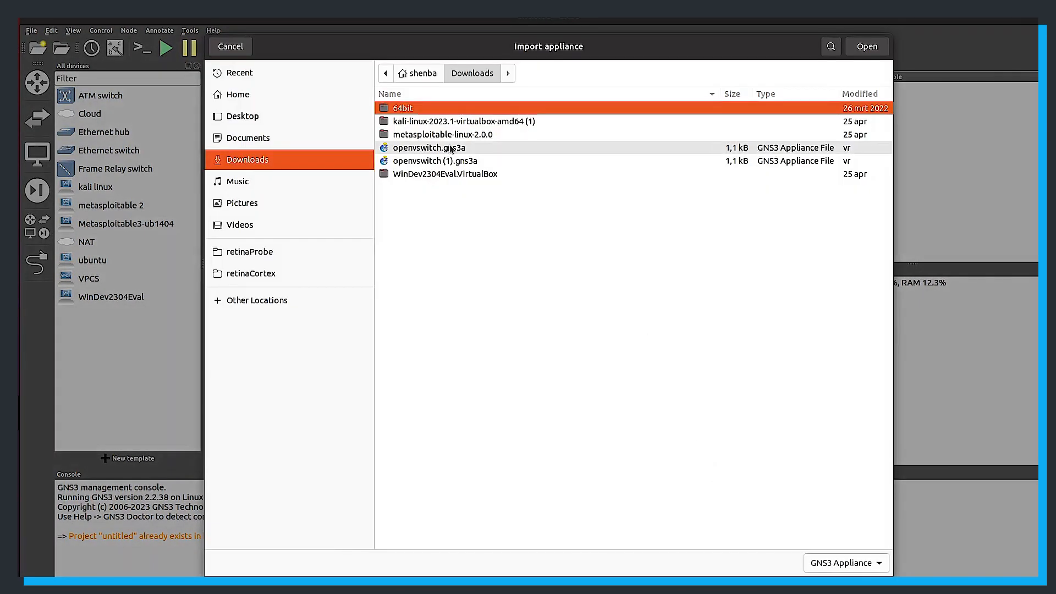
double_click(450, 148)
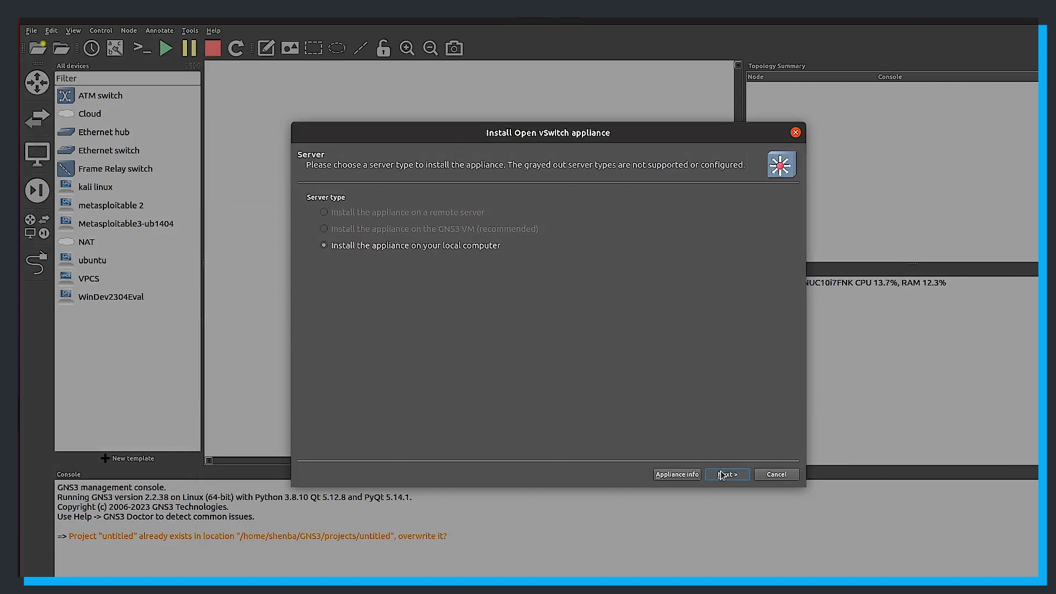
left_click(721, 474)
left_click(721, 474)
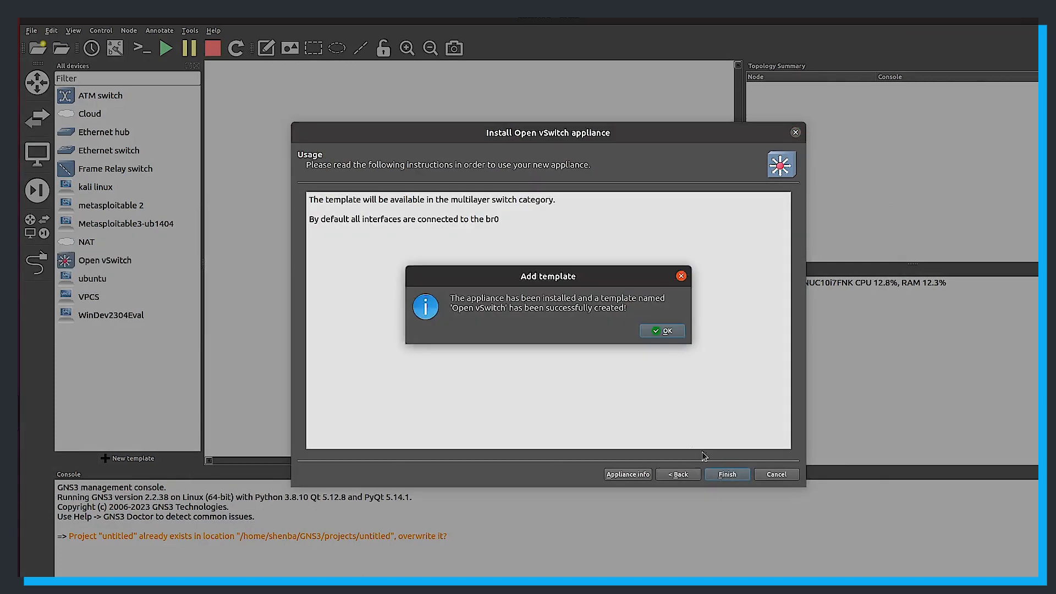
left_click(663, 330)
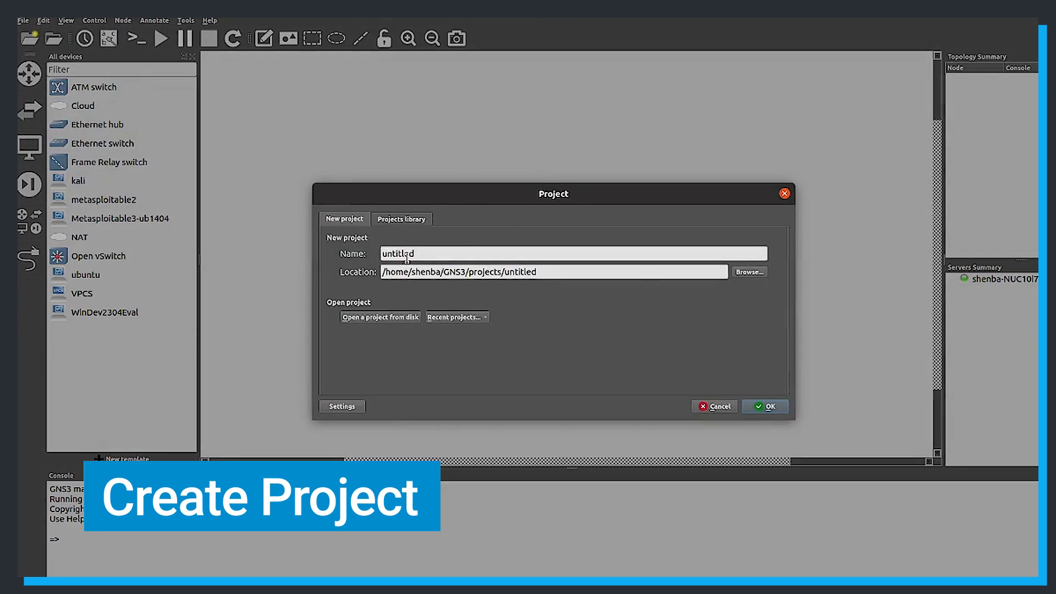
Step: Create a new GNS3 project named "new"
double_click(407, 254)
key("BackSpace")
type("new")
left_click(749, 407)
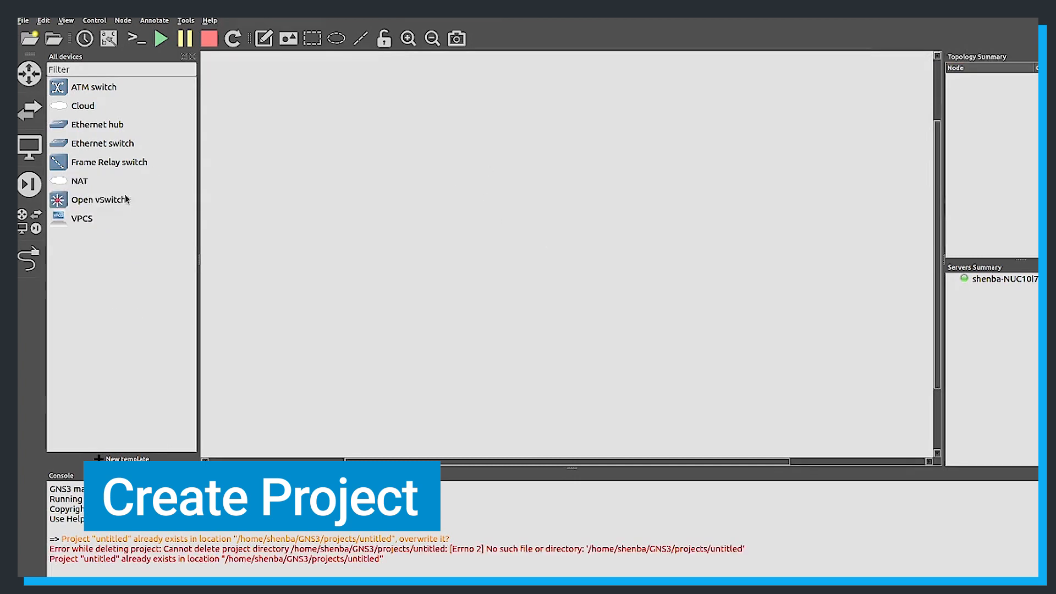
Step: Place an Open vSwitch node and a NAT node to its left in the workspace, and connect the two with a link
left_click_drag(104, 201, 525, 200)
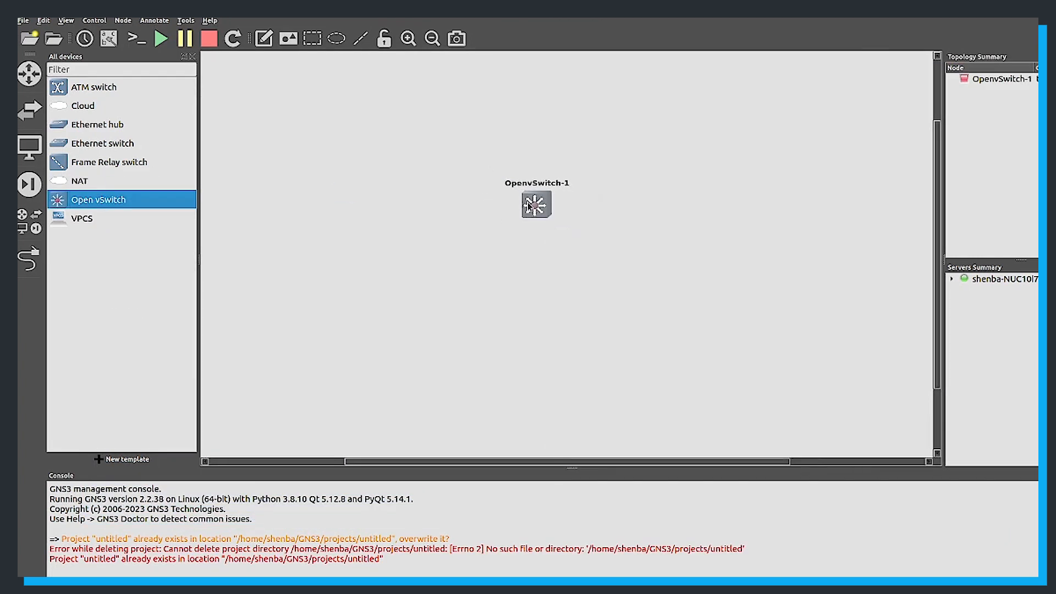
left_click_drag(60, 183, 383, 184)
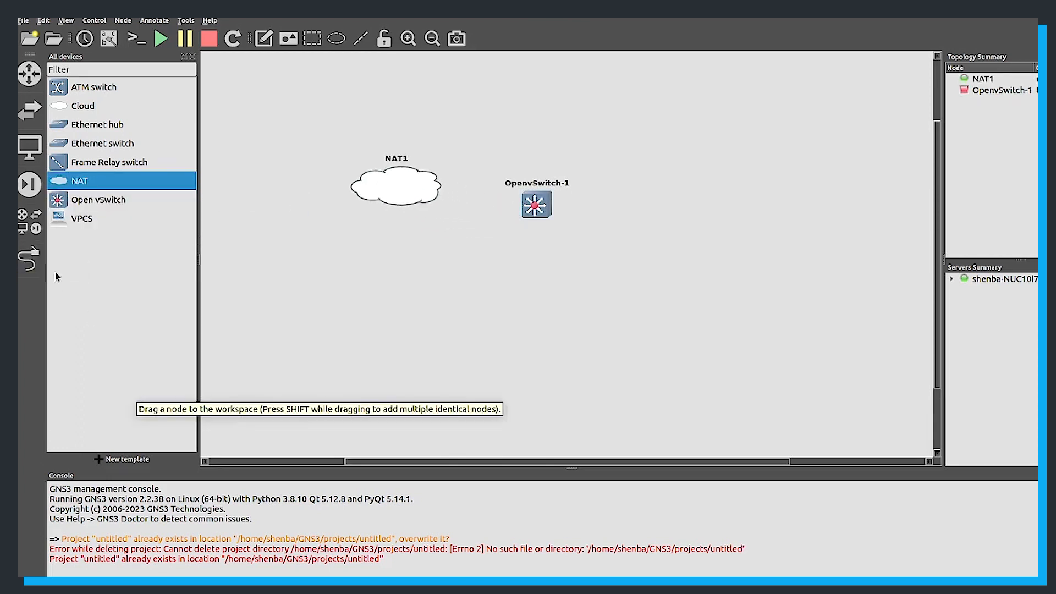
left_click(31, 259)
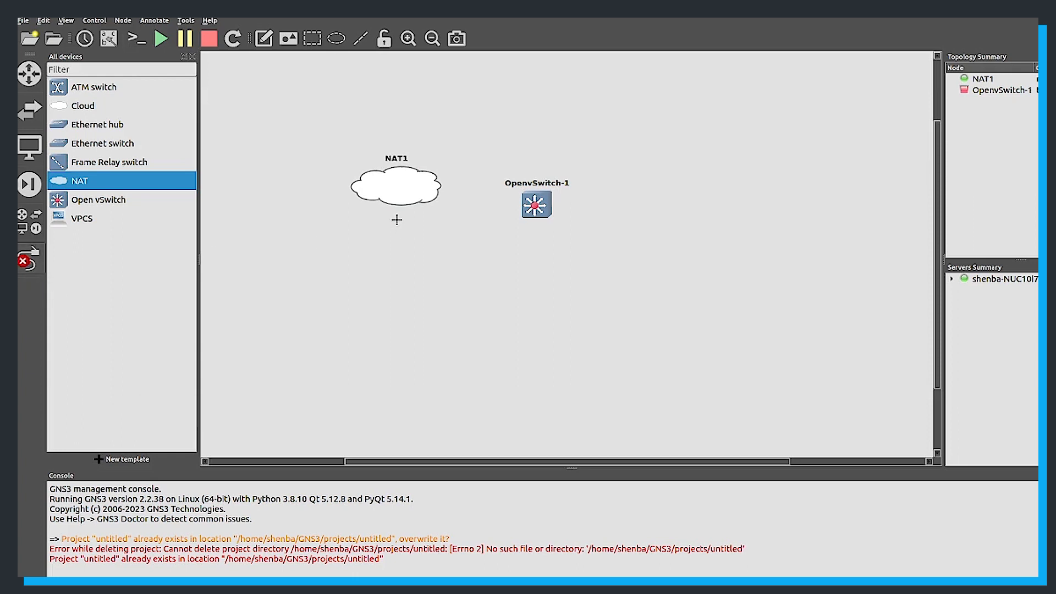
left_click(410, 188)
left_click(423, 196)
left_click(531, 208)
left_click(533, 211)
left_click(44, 258)
Step: Manually create a new VirtualBox VM template from the metasploitable2 machine, without using it as a linked base VM
left_click(121, 461)
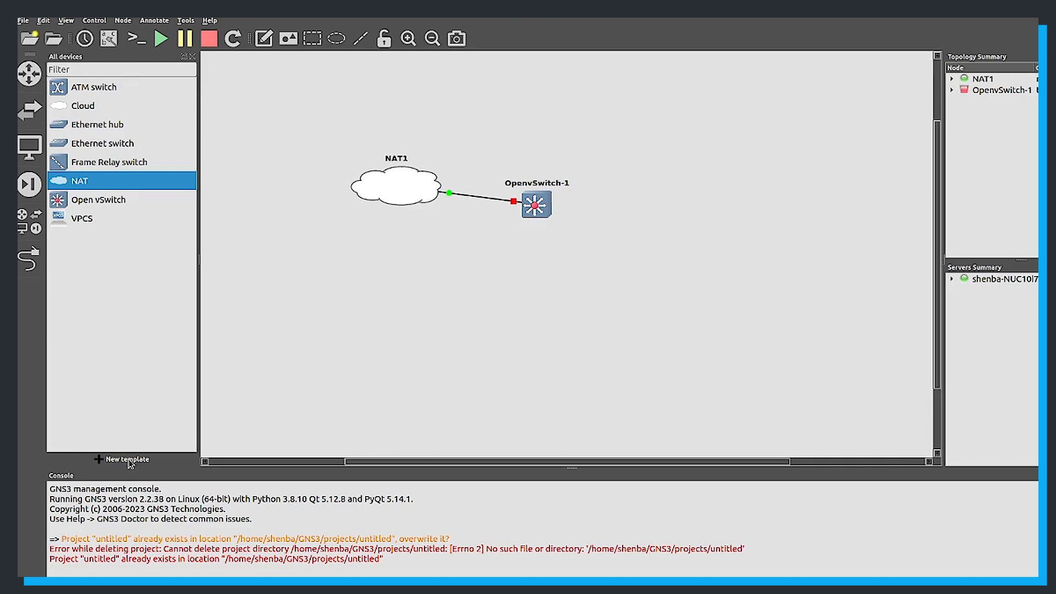
left_click(308, 224)
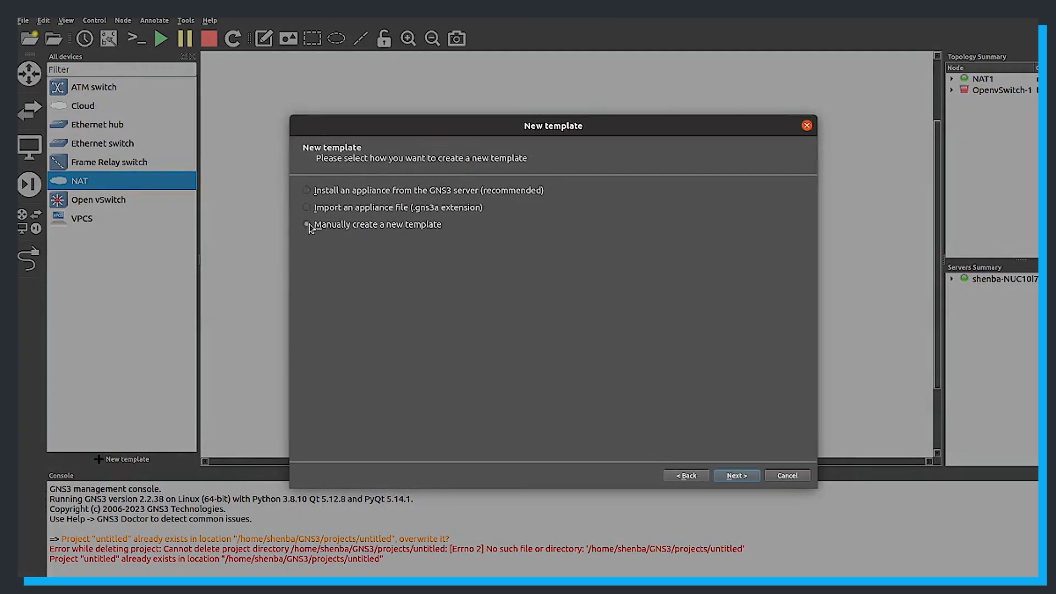
left_click(736, 475)
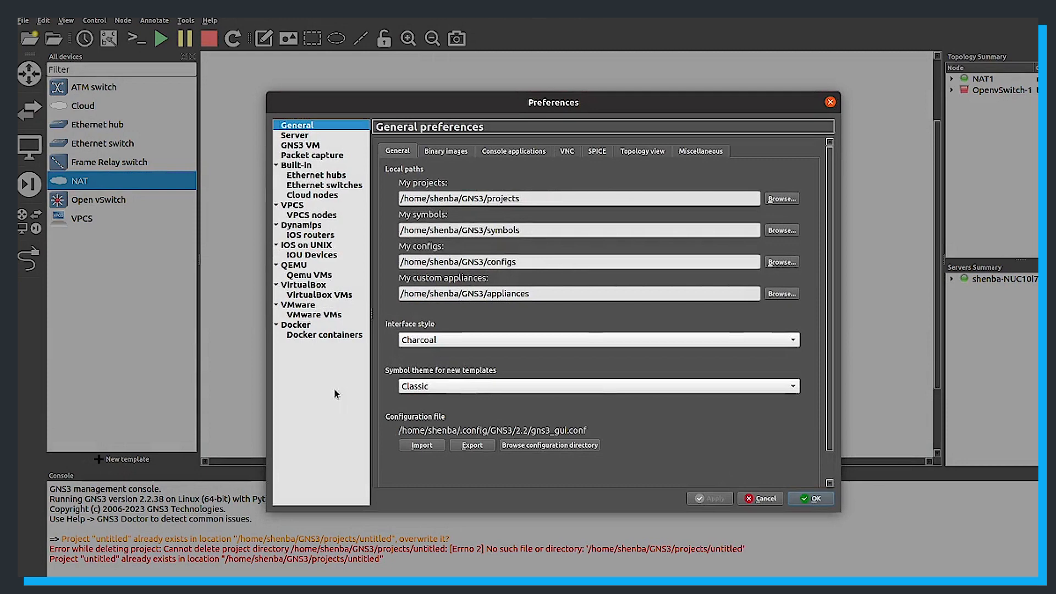
left_click(312, 295)
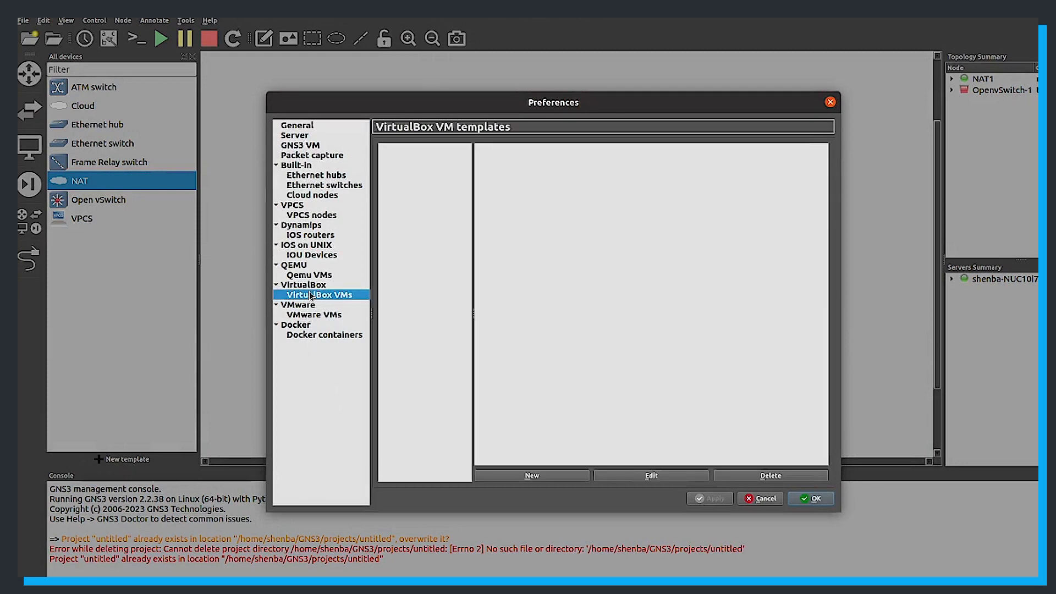
left_click(531, 477)
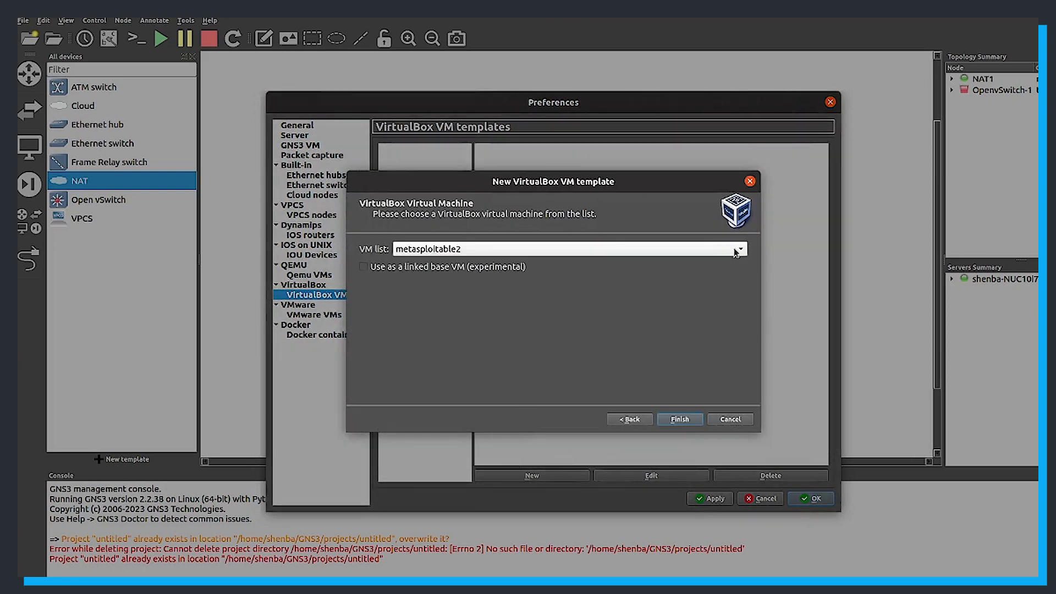
left_click(735, 250)
left_click(735, 251)
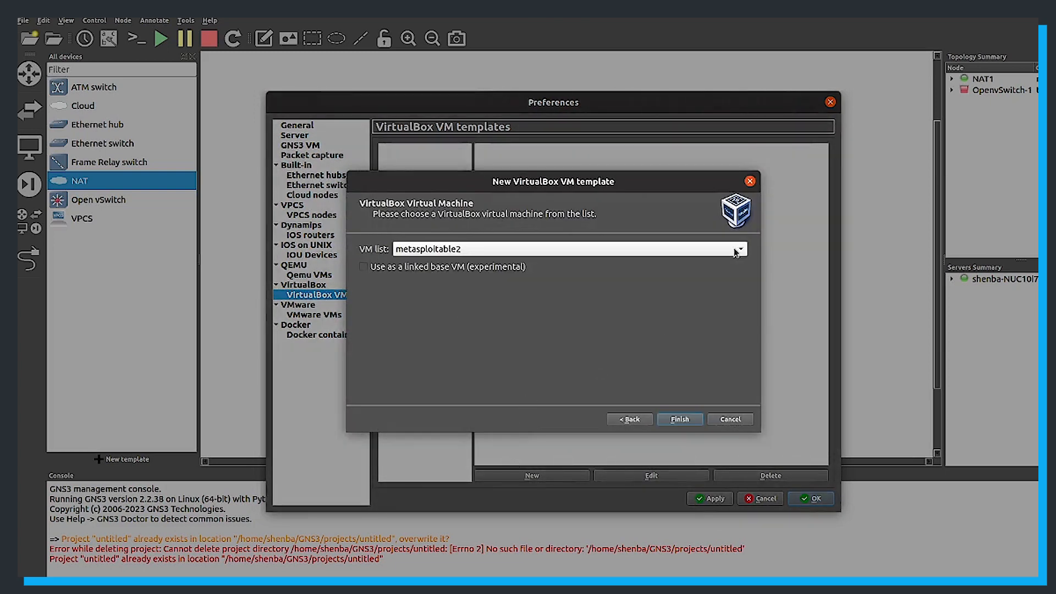
left_click(682, 419)
Step: Add VirtualBox VM templates for Metasploitable3-ub1404, kali, WinDev2304Eval and ubuntu, and apply the preferences
left_click(574, 475)
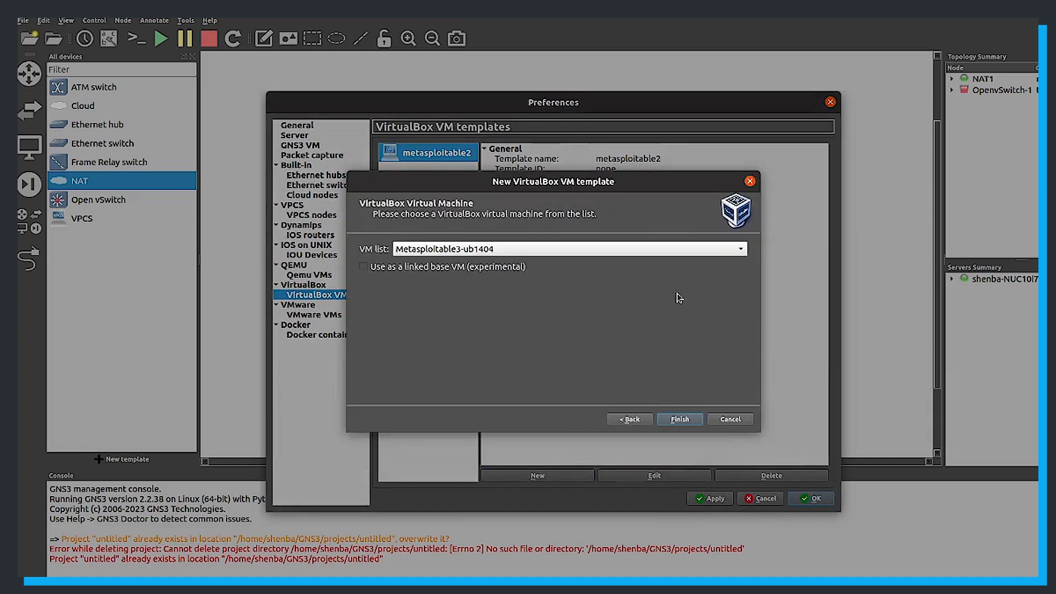
left_click(671, 420)
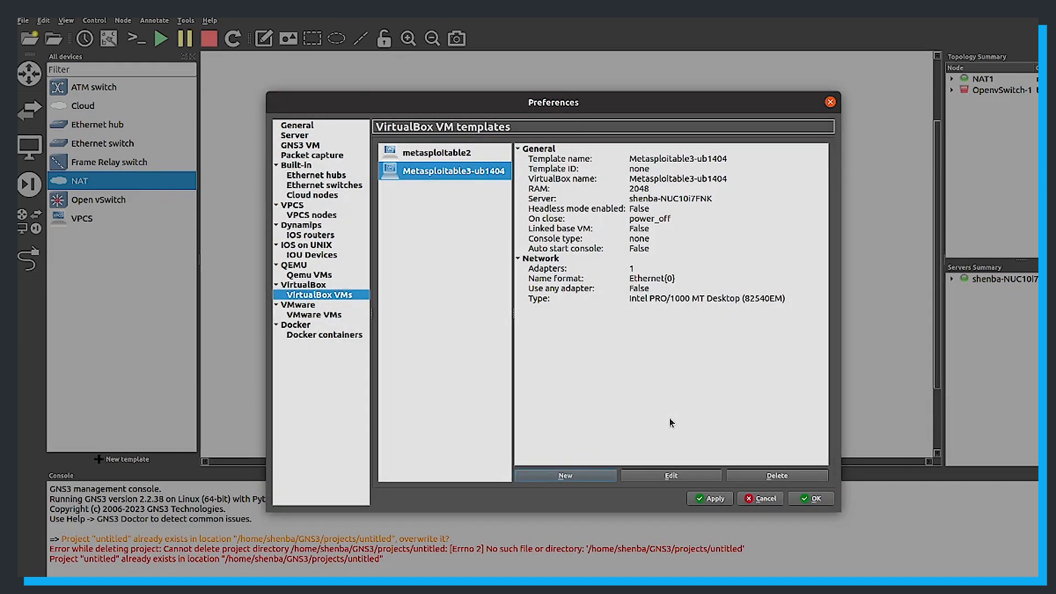
left_click(582, 480)
left_click(681, 419)
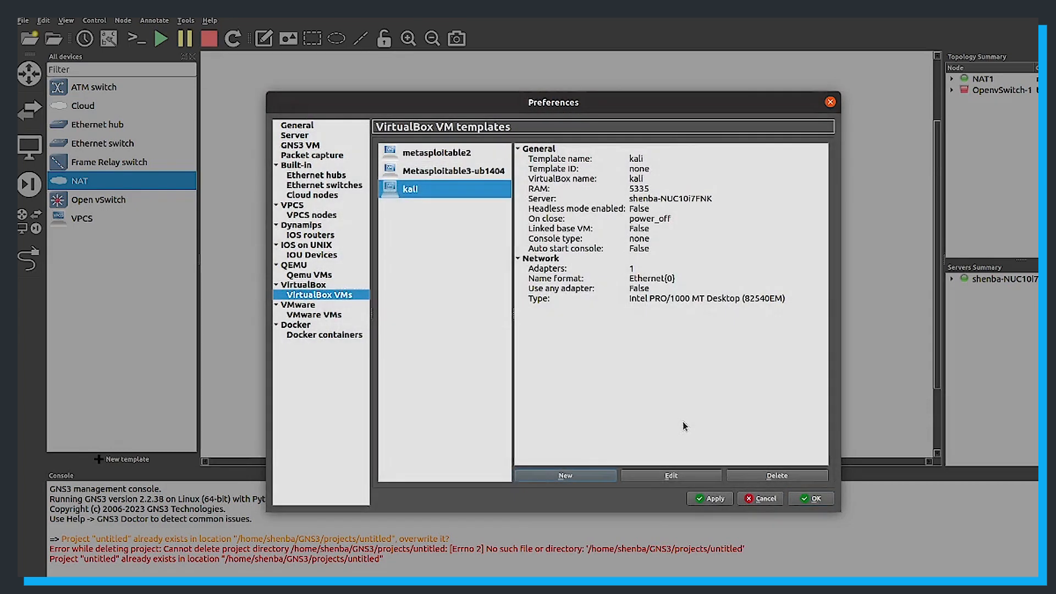
left_click(601, 475)
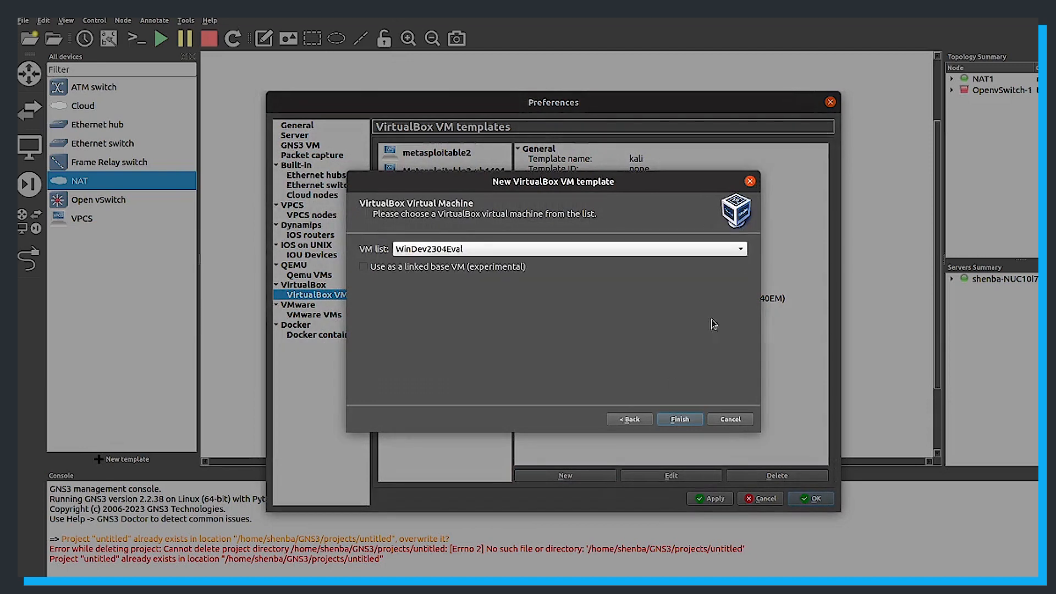
left_click(680, 419)
left_click(577, 475)
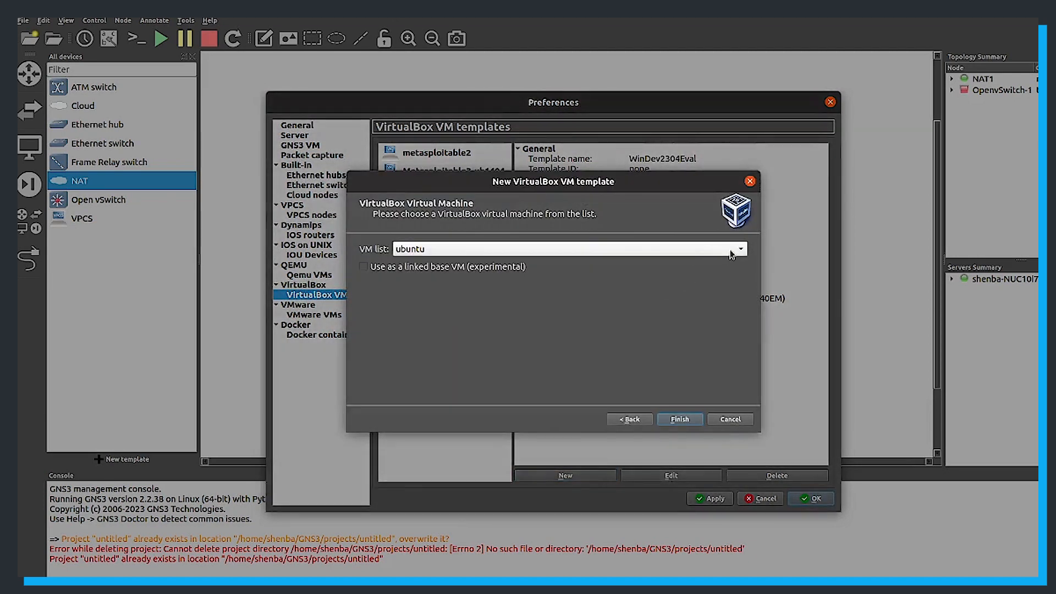
left_click(674, 421)
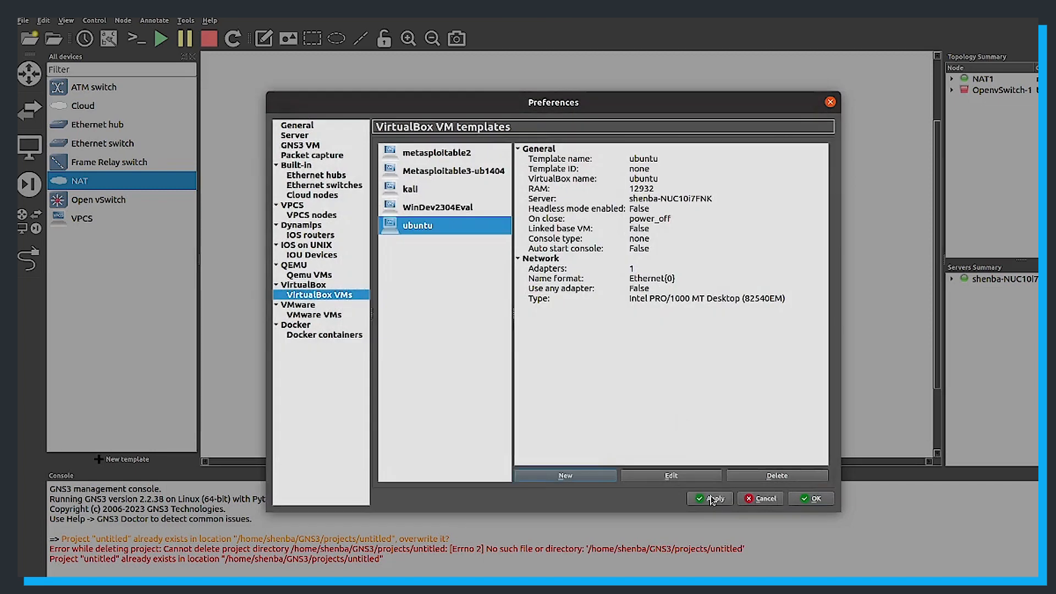
left_click(711, 499)
left_click(800, 503)
Step: Place a kali node to the right of the Open vSwitch and try to link it to the switch's eth1 port
left_click_drag(71, 183, 697, 214)
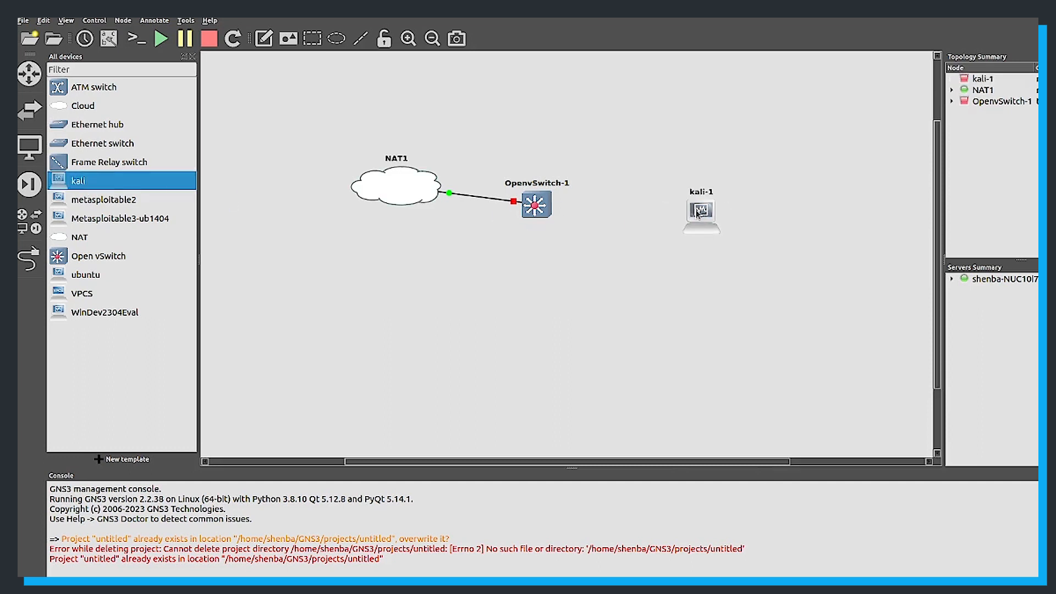
left_click(29, 258)
left_click(532, 207)
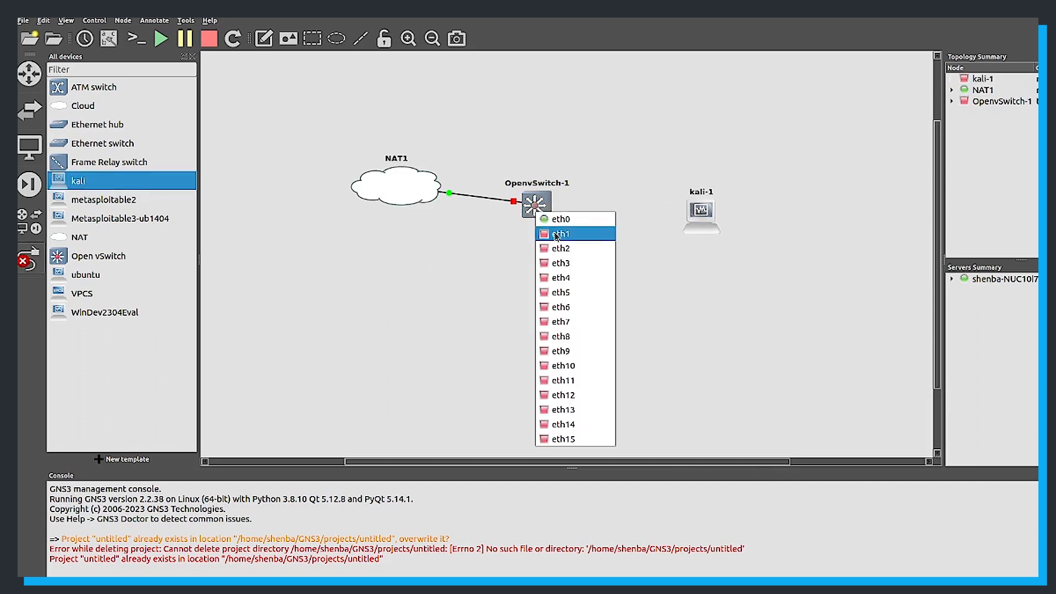
left_click(555, 231)
left_click(710, 218)
left_click(721, 219)
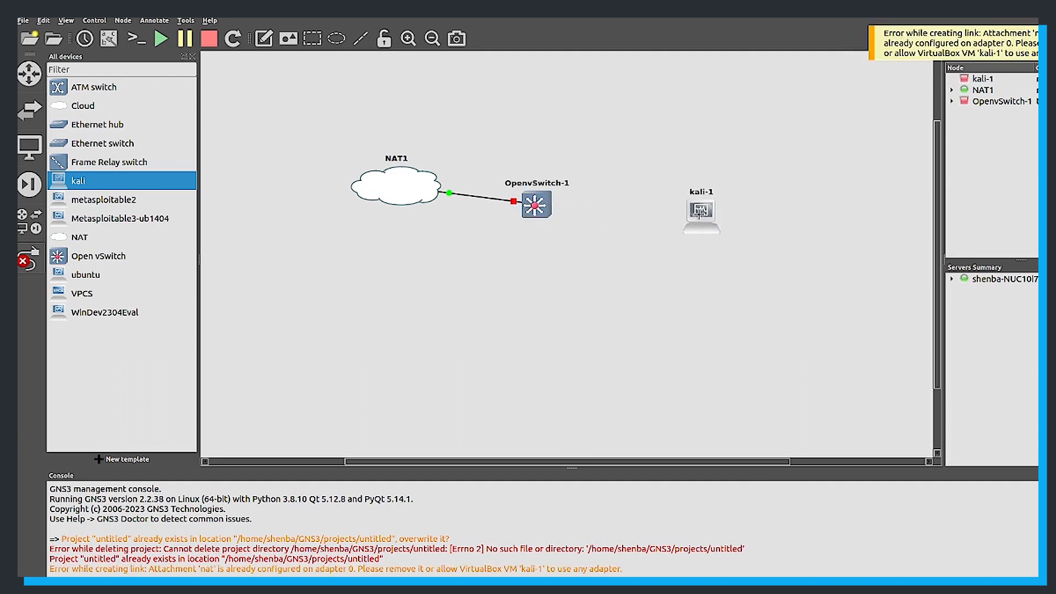
Step: Allow GNS3 to use any configured VirtualBox adapter in the kali node's network settings
left_click(29, 258)
right_click(707, 220)
left_click(726, 227)
left_click(451, 219)
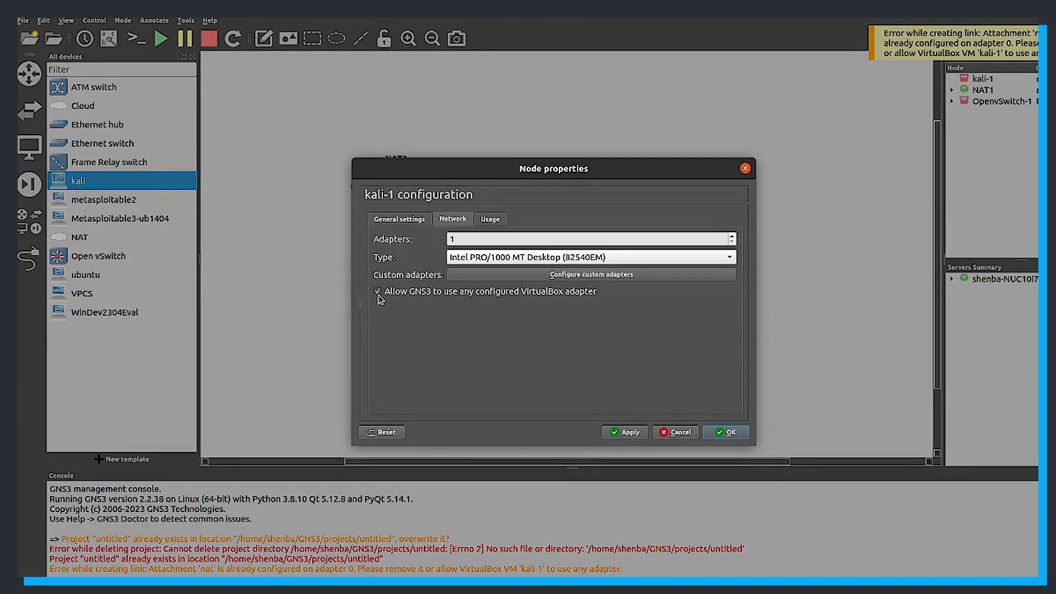
left_click(626, 432)
left_click(727, 433)
Step: Link the Open vSwitch's eth1 port to the kali node's network adapter
left_click(28, 258)
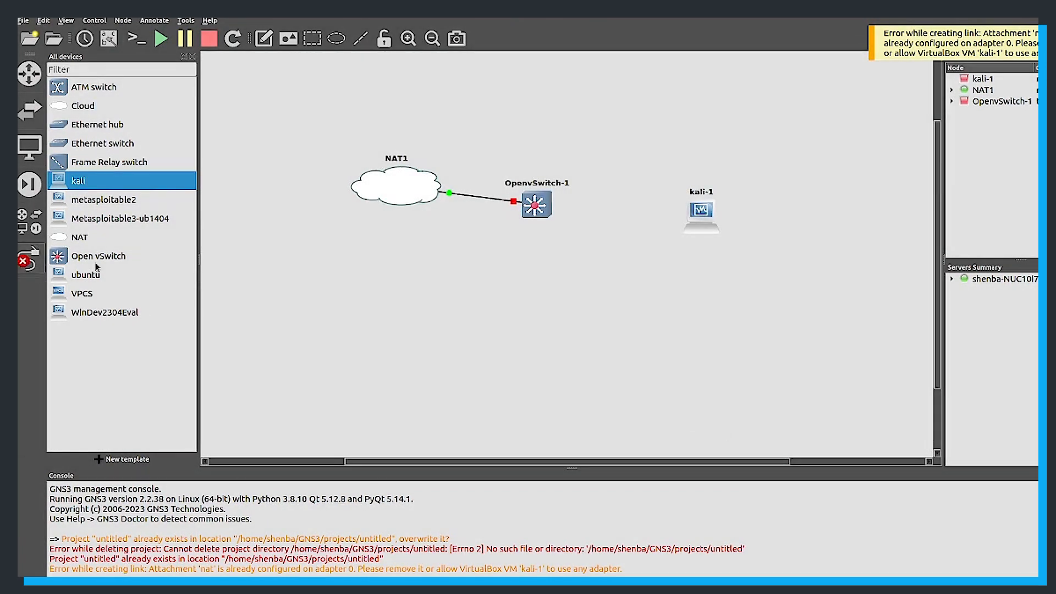
left_click(547, 206)
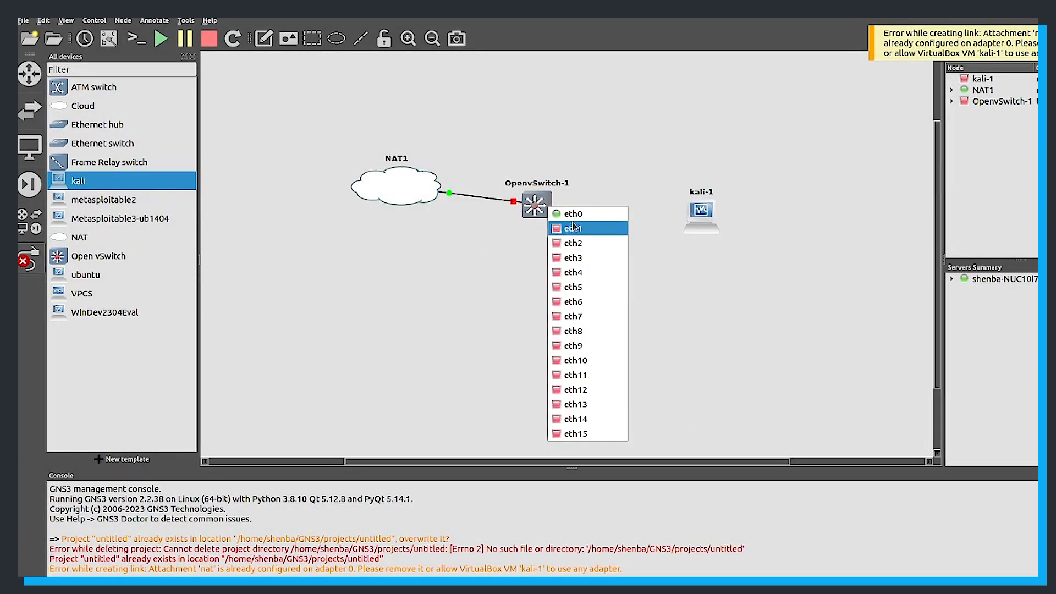
left_click(571, 163)
left_click(711, 216)
left_click(715, 221)
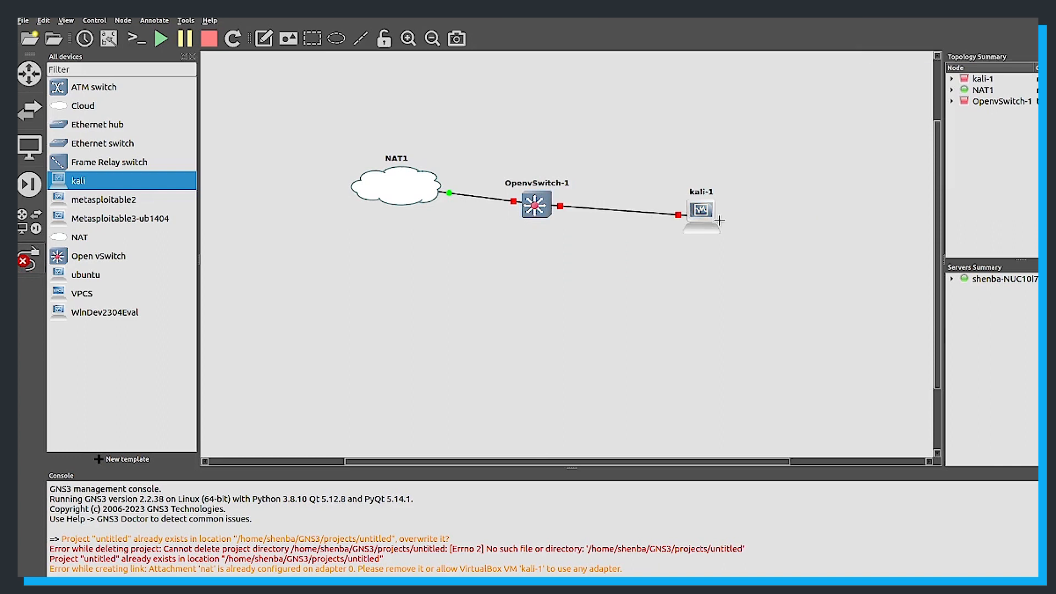
left_click(34, 260)
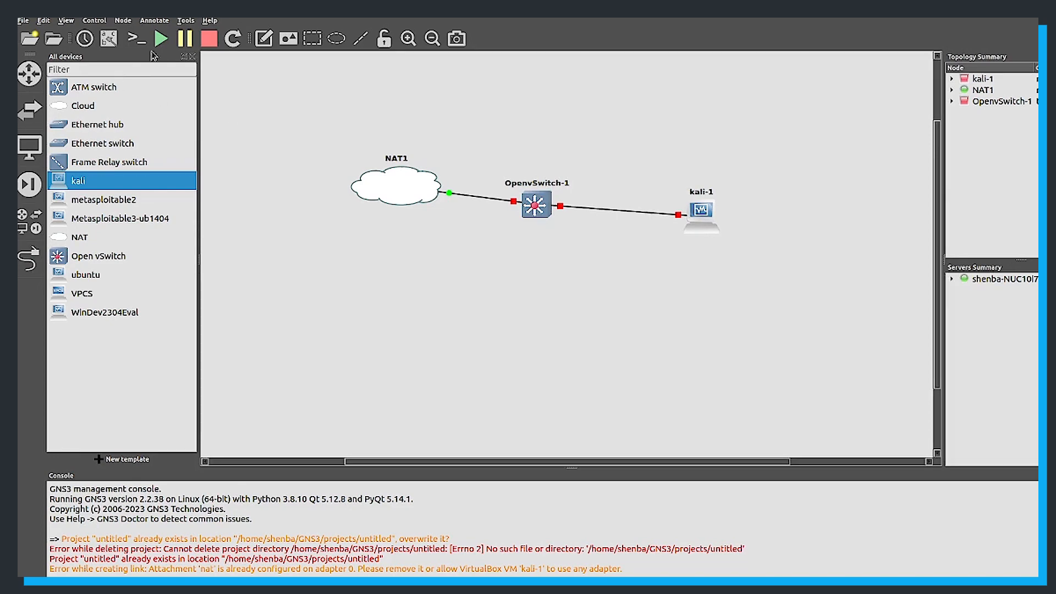
Step: Hide the device list, start all devices in the topology, and move the kali virtual machine window aside
left_click(191, 57)
left_click(161, 42)
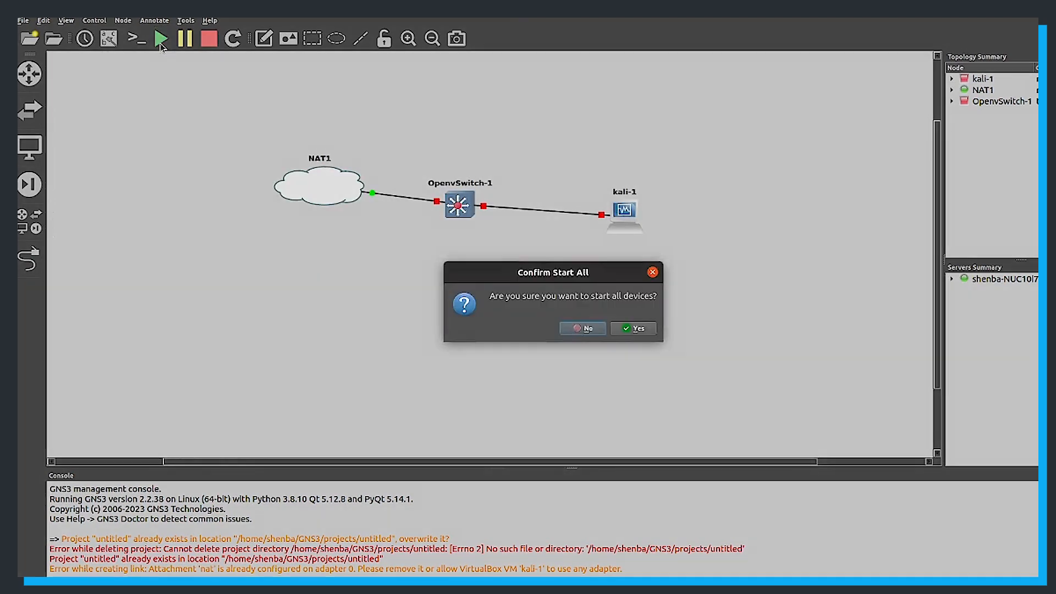
left_click(632, 329)
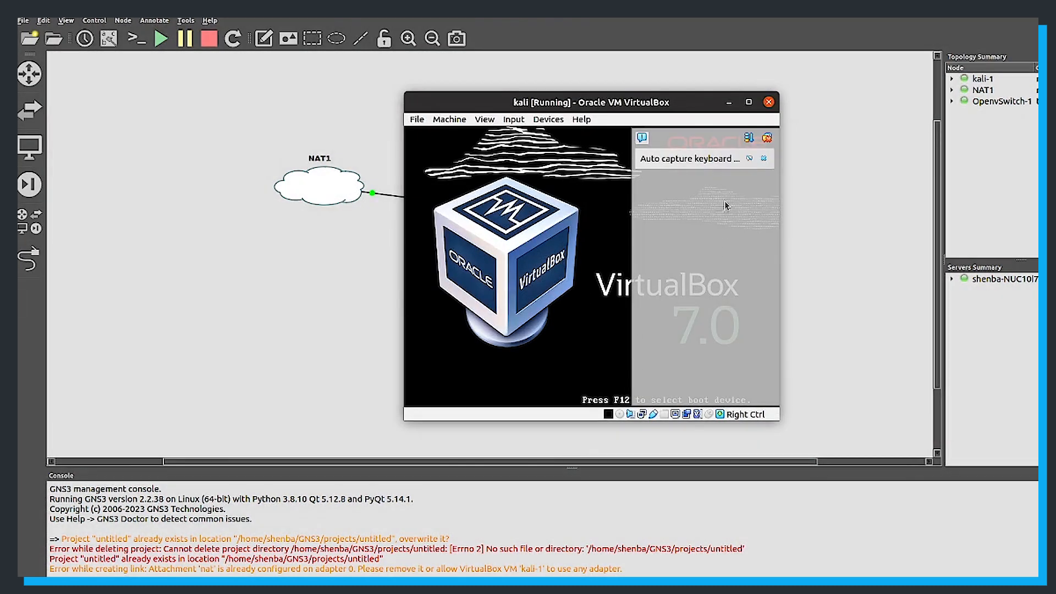
left_click(765, 159)
left_click_drag(617, 107, 773, 115)
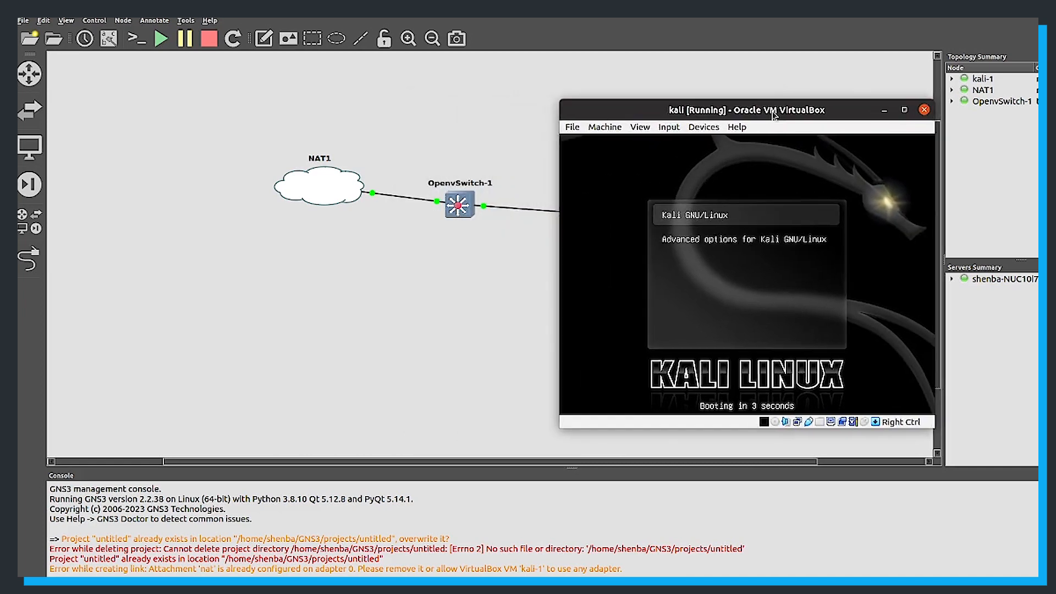
Step: Open the Open vSwitch node's console and bring the kali machine's window to the front
right_click(464, 215)
left_click(493, 232)
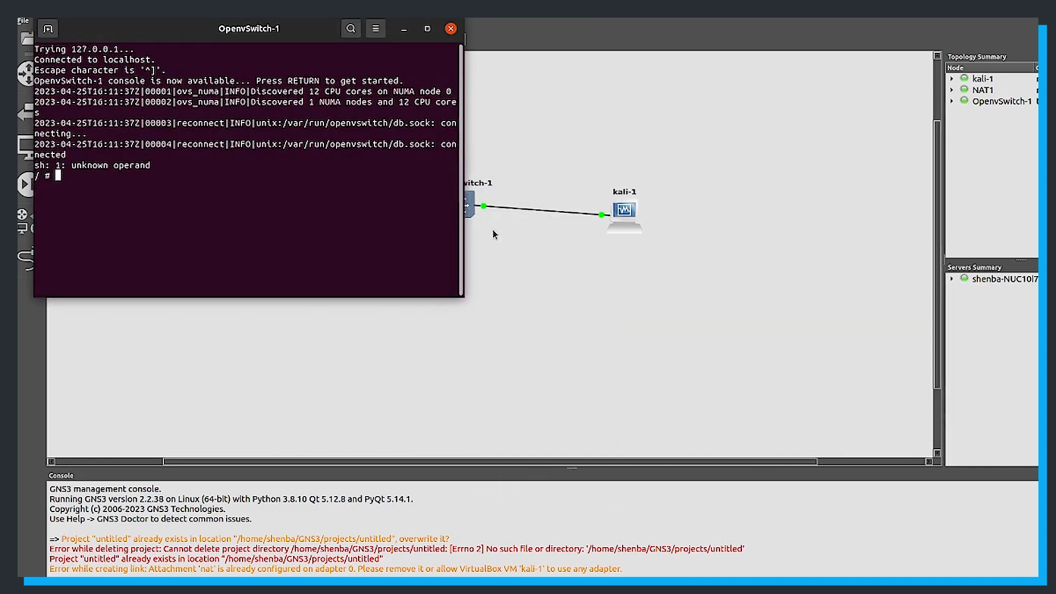
double_click(623, 220)
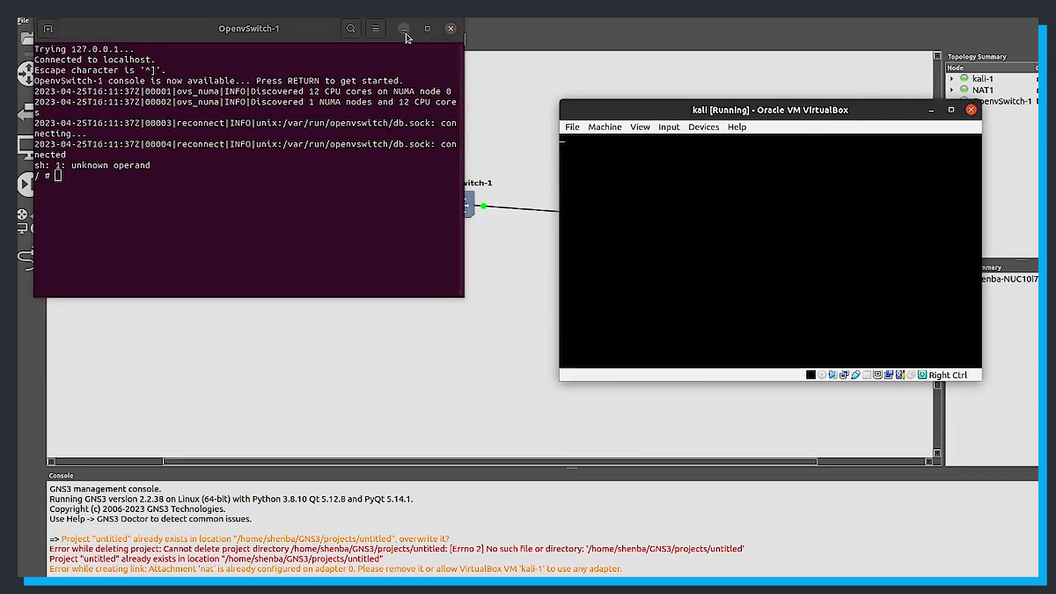
Step: Move the kali virtual machine window over the workspace and log in with the account's username and password
left_click_drag(695, 112, 372, 137)
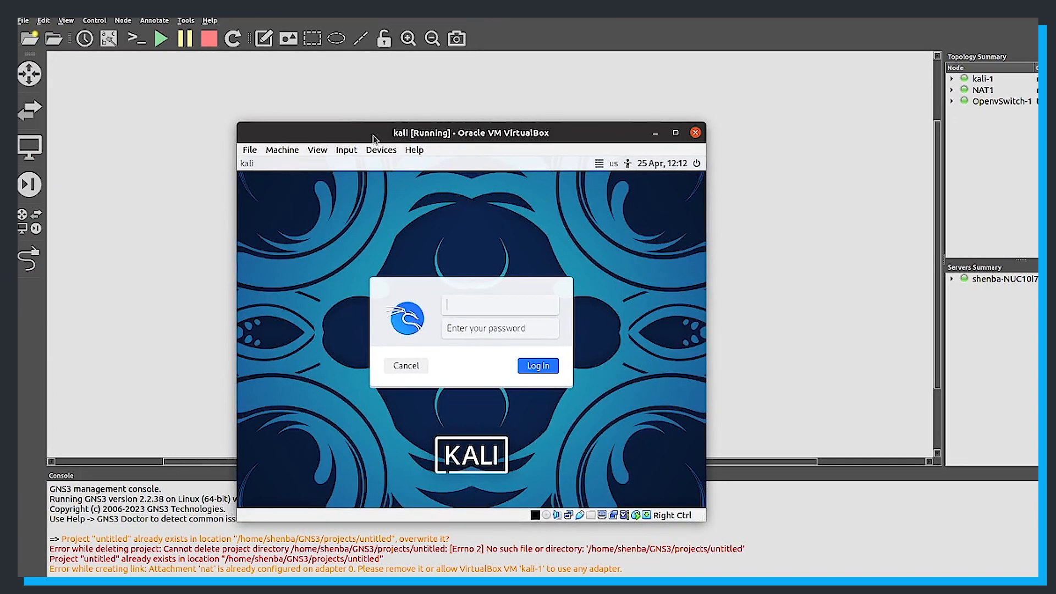
key("Tab")
type("kali")
key("Return")
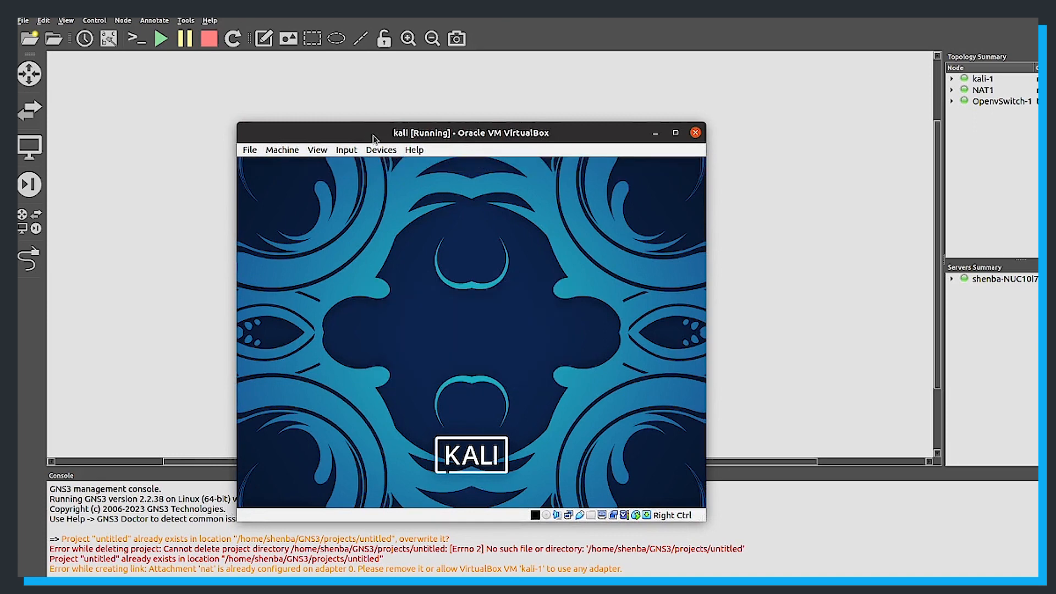
Step: Run ifconfig in a Kali terminal and highlight the eth0 IP address
left_click(352, 169)
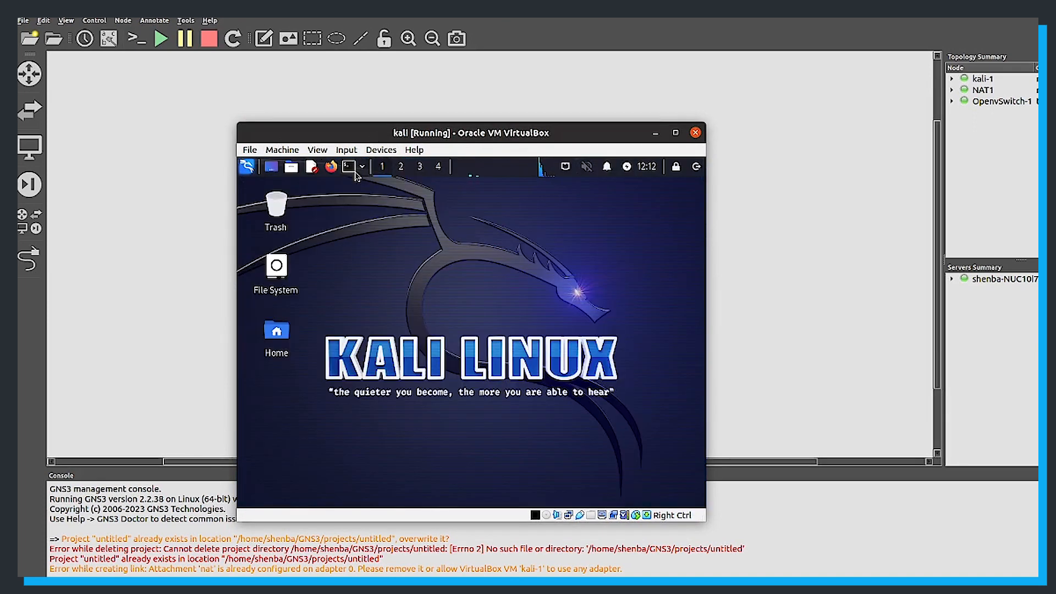
type("i")
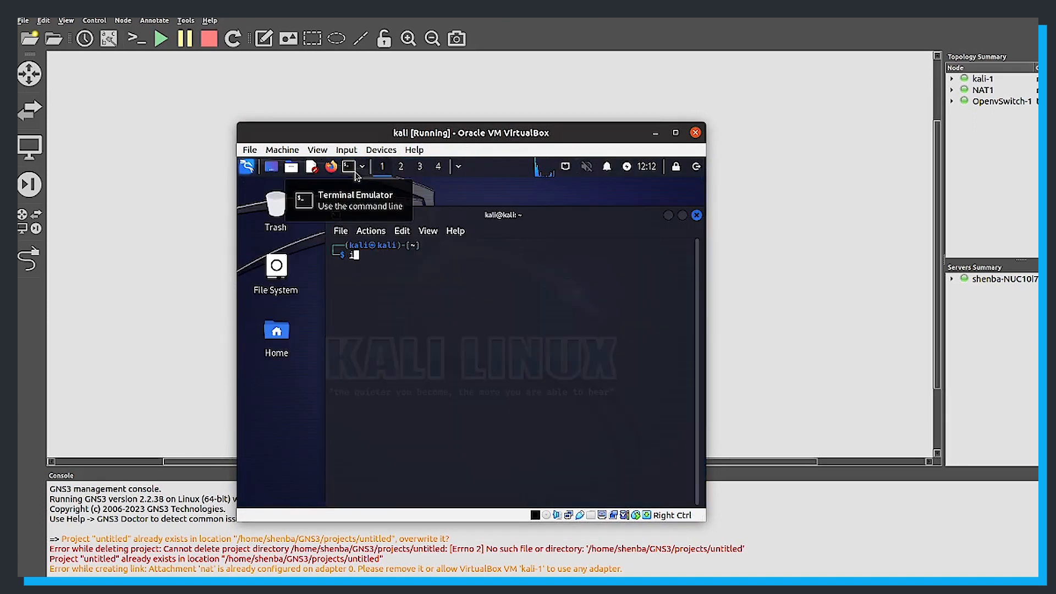
type("fconfig")
key("Return")
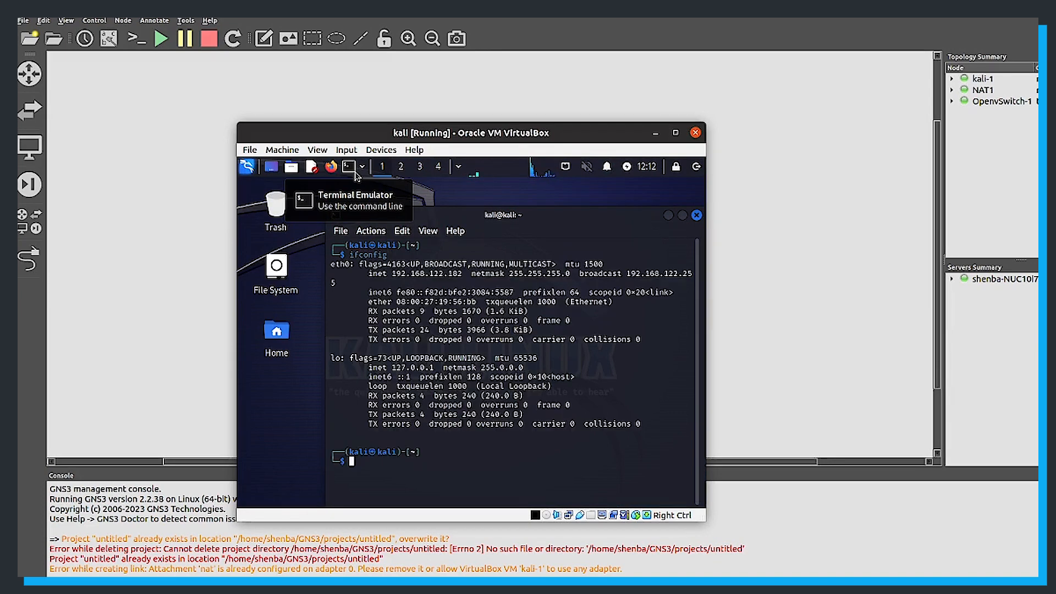
left_click_drag(391, 274, 465, 274)
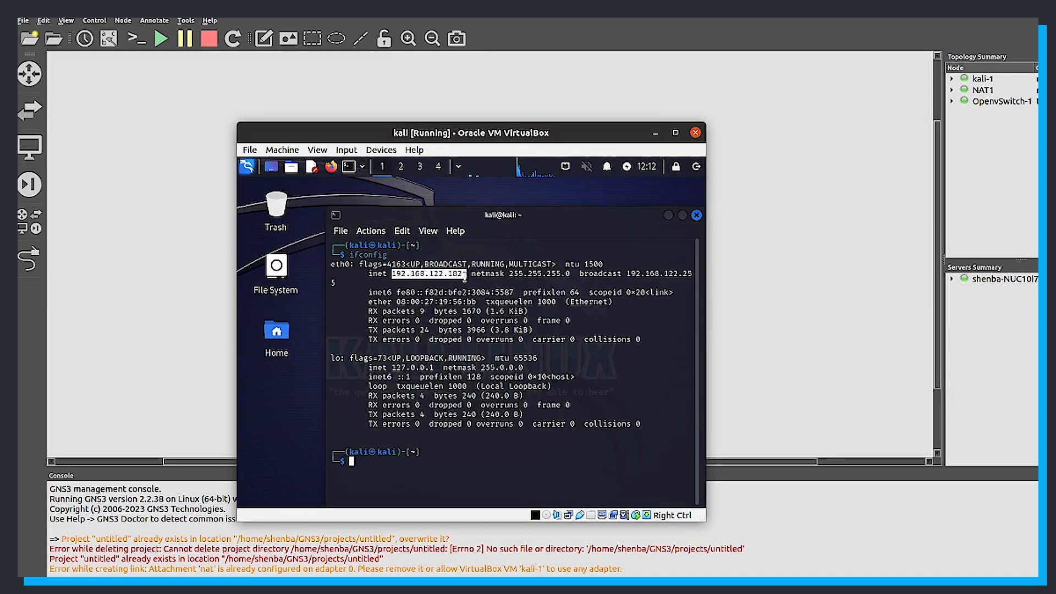
Step: Place ubuntu and WinDev2304Eval nodes below the Open vSwitch, and metasploitable2 and Metasploitable3-ub1404 nodes above it
left_click_drag(85, 275, 498, 337)
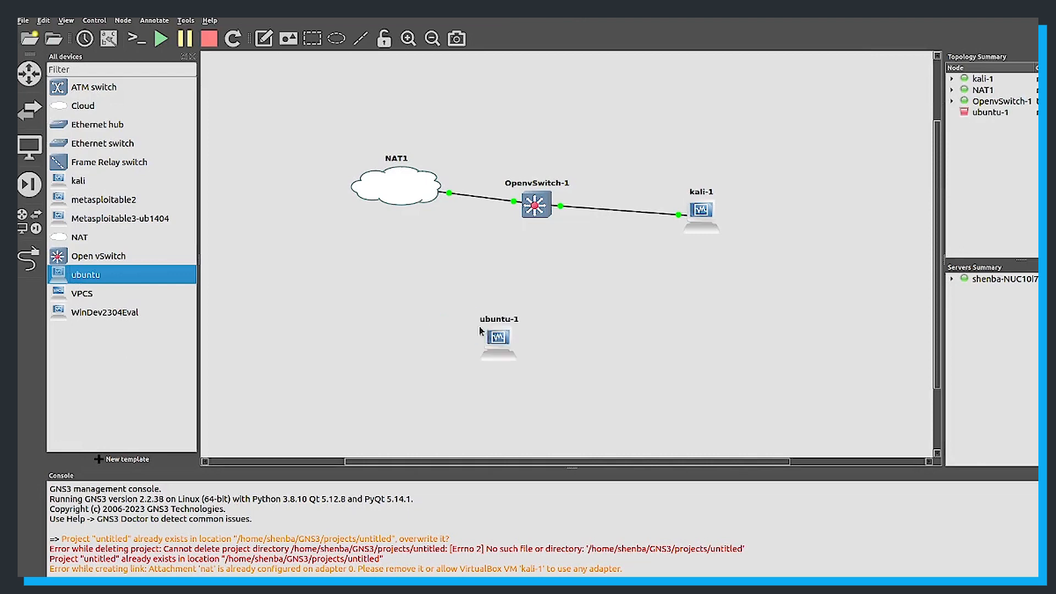
left_click_drag(105, 312, 631, 330)
left_click_drag(104, 199, 543, 115)
left_click_drag(98, 222, 666, 149)
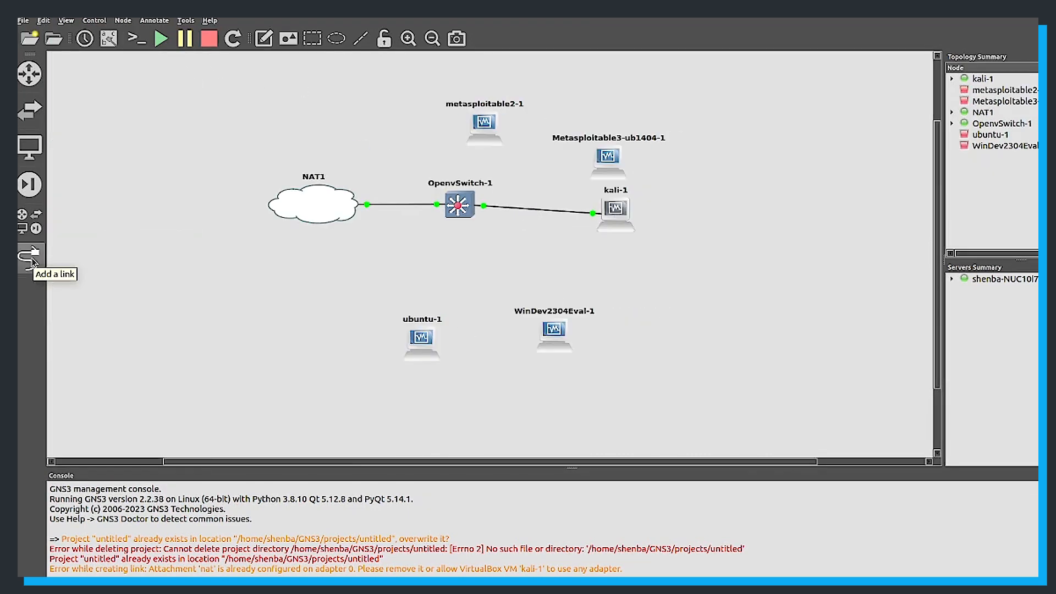
Step: Try to link the Open vSwitch node to ubuntu-1's Ethernet0 port
left_click(31, 261)
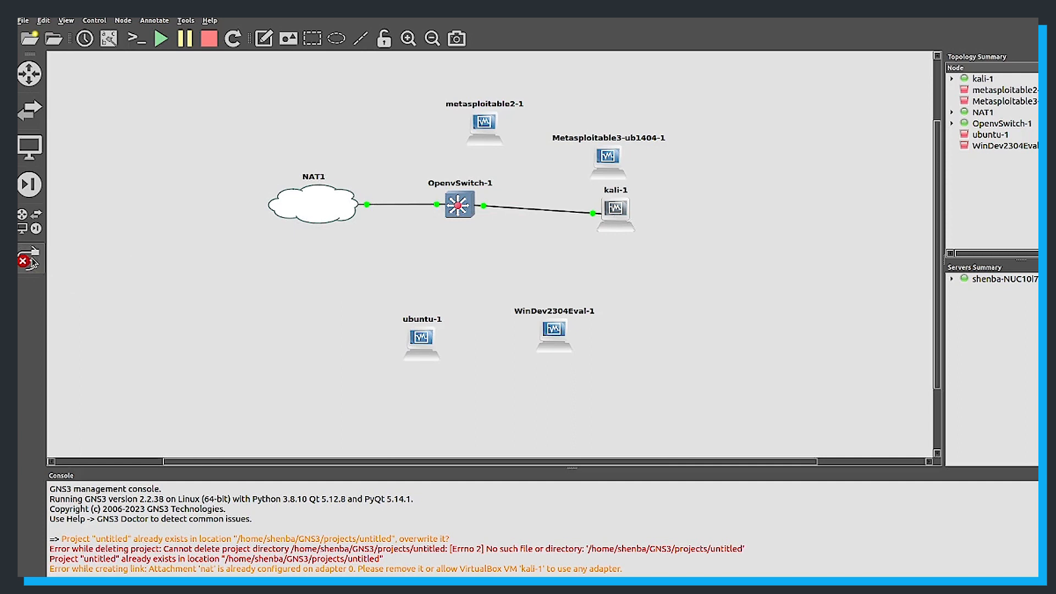
left_click(451, 217)
left_click(451, 219)
left_click(422, 343)
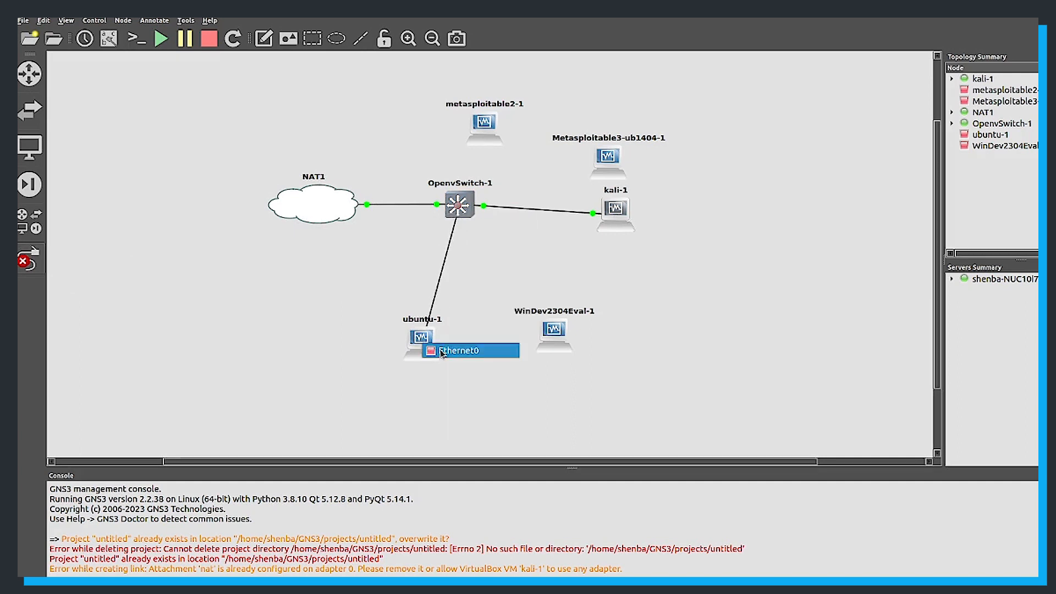
left_click(443, 351)
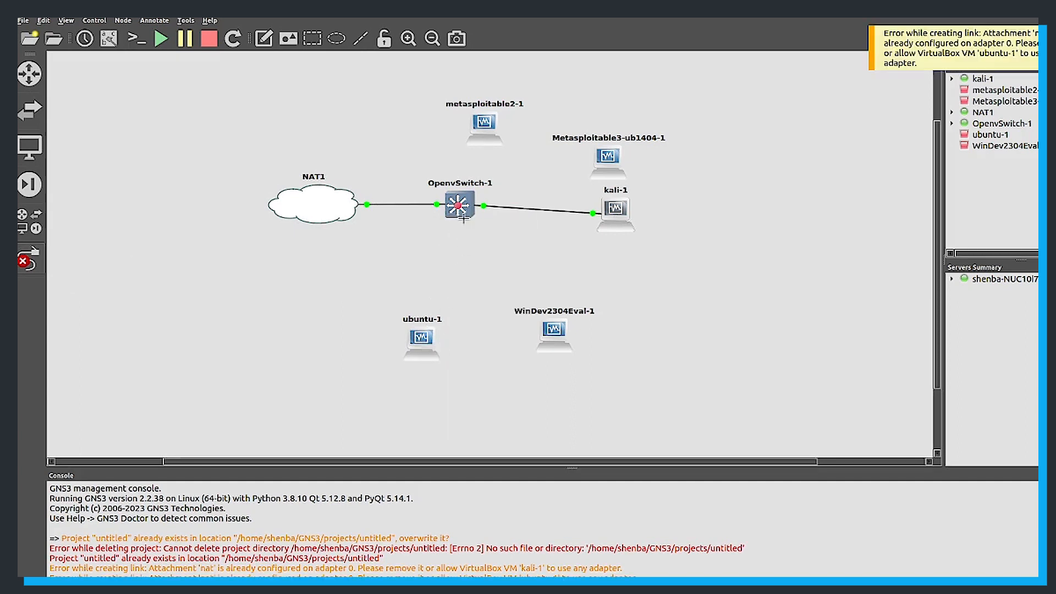
left_click(31, 261)
Step: Allow GNS3 to use any configured VirtualBox adapter in the ubuntu-1 node's network settings
right_click(427, 344)
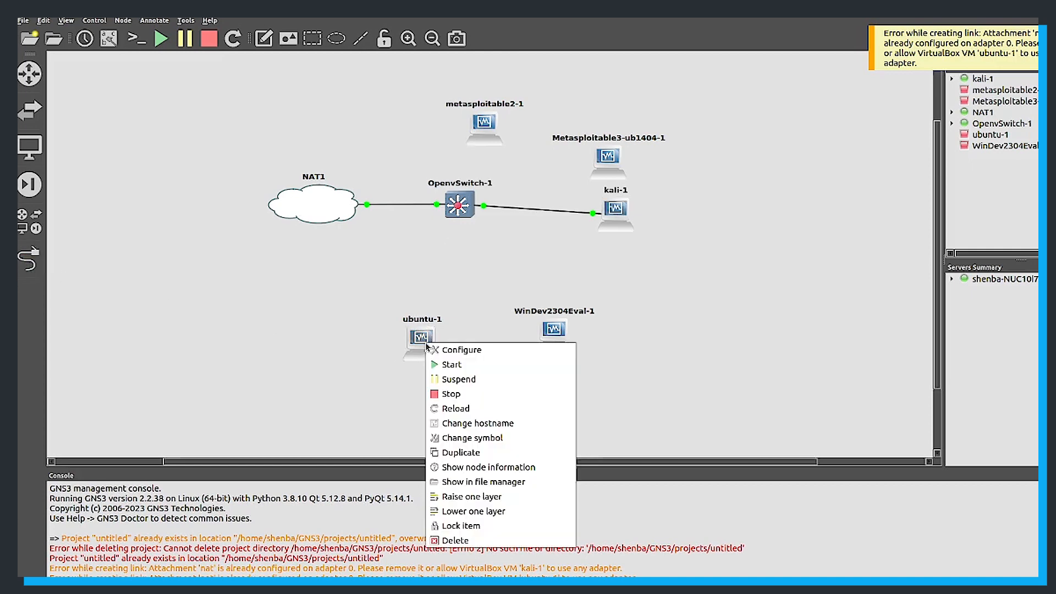
left_click(456, 350)
left_click(452, 219)
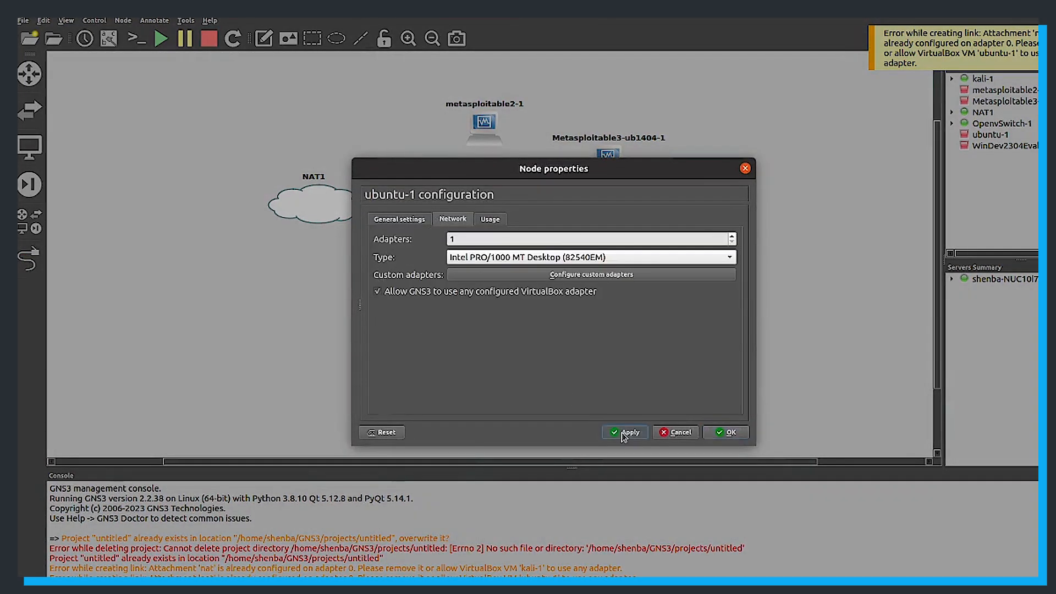
left_click(729, 432)
Step: Allow GNS3 to use any configured VirtualBox adapter in the WinDev2304Eval-1 node's network settings
right_click(559, 344)
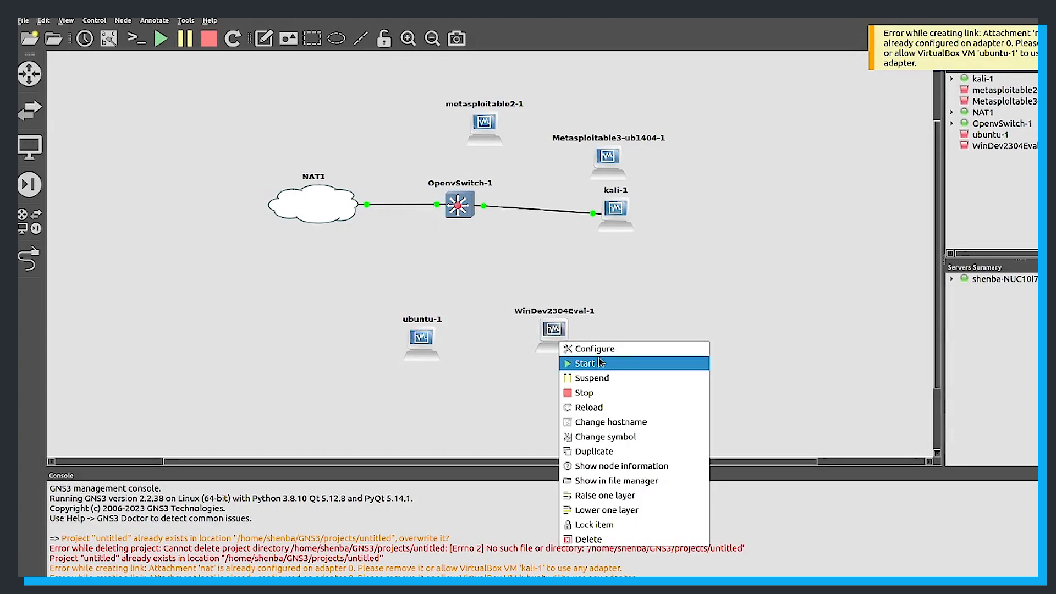
left_click(578, 350)
left_click(452, 219)
left_click(377, 292)
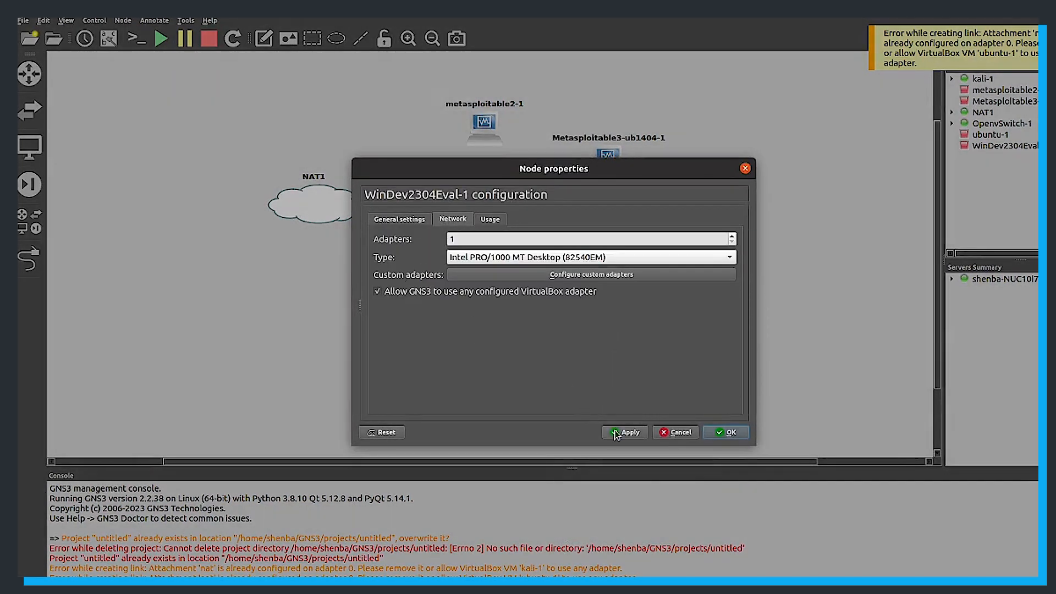
left_click(729, 431)
Step: Open the network settings in the metasploitable2-1 node's configuration
right_click(477, 119)
left_click(489, 126)
left_click(453, 219)
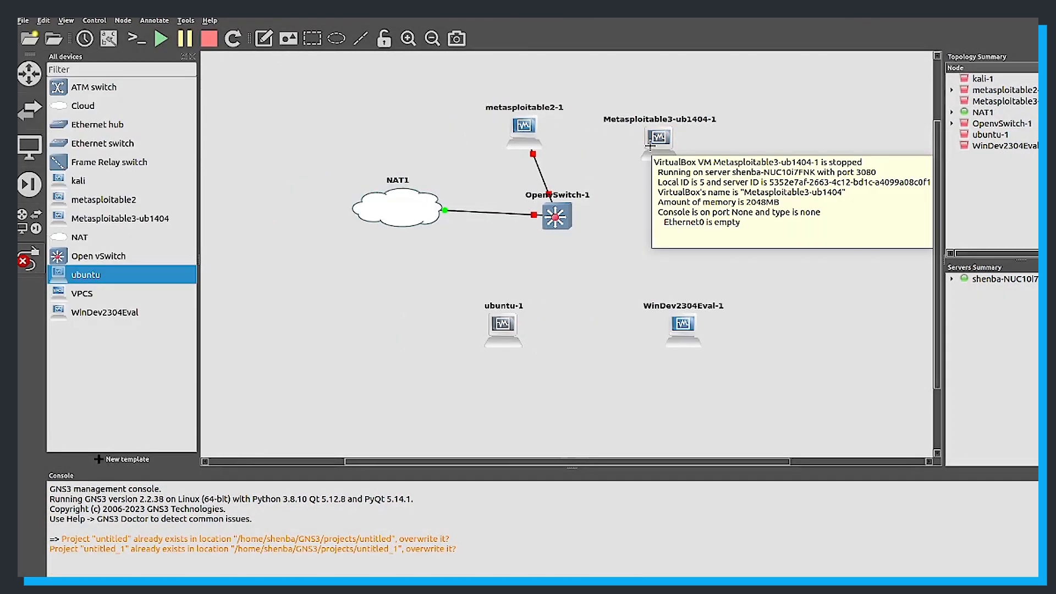
Step: Link the Metasploitable3-ub1404-1 node to the Open vSwitch's eth2 port and the kali-1 node to its eth3 port
left_click(671, 153)
left_click(682, 149)
left_click(569, 220)
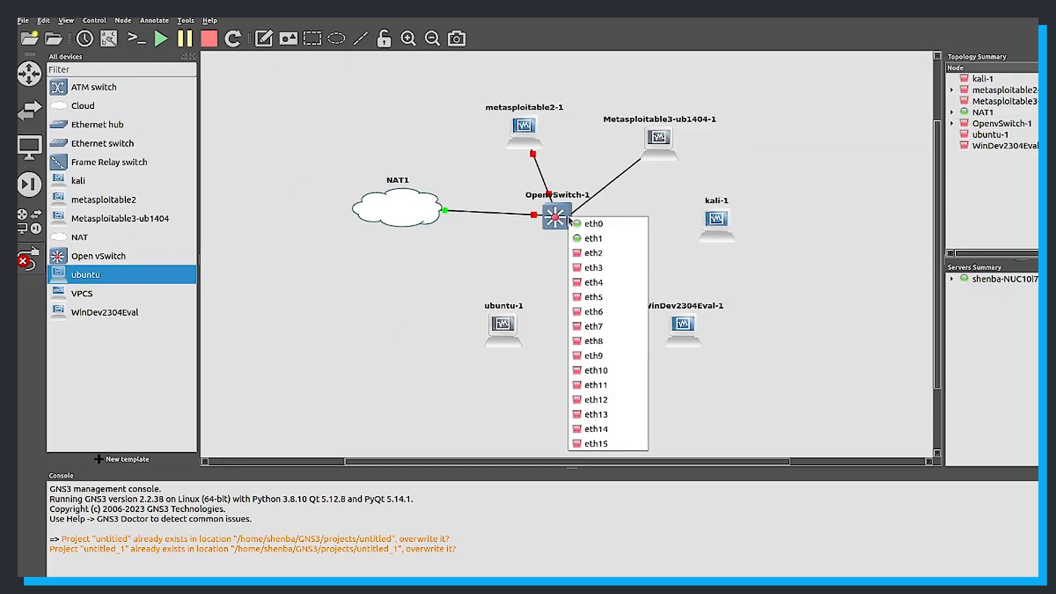
left_click(591, 253)
left_click(712, 215)
left_click(736, 222)
left_click(562, 223)
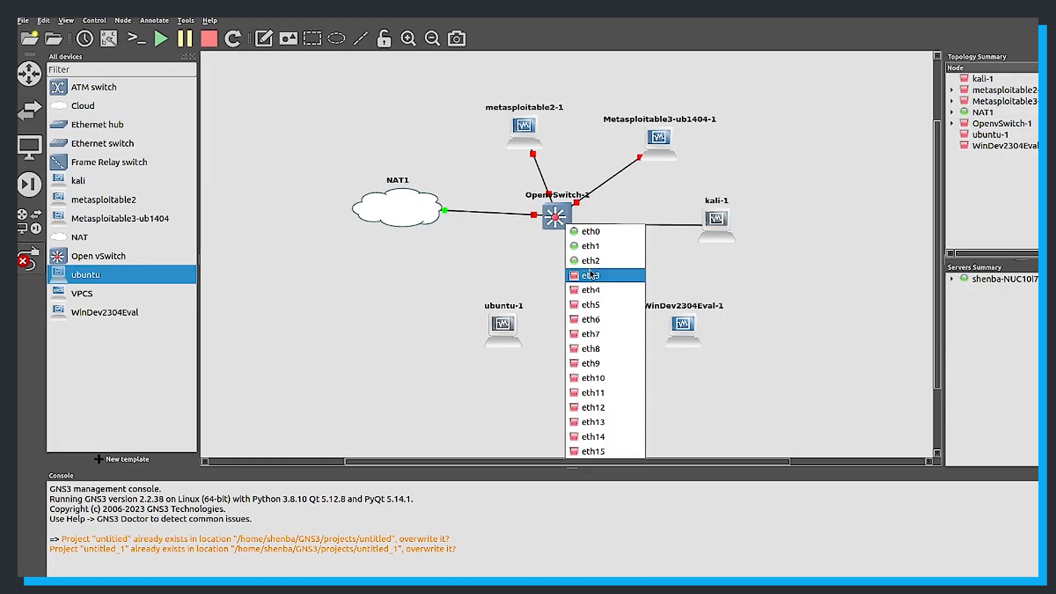
left_click(588, 275)
Step: Link ubuntu-1's Ethernet0 to the Open vSwitch's eth15 port and start all nodes in the topology
left_click(505, 323)
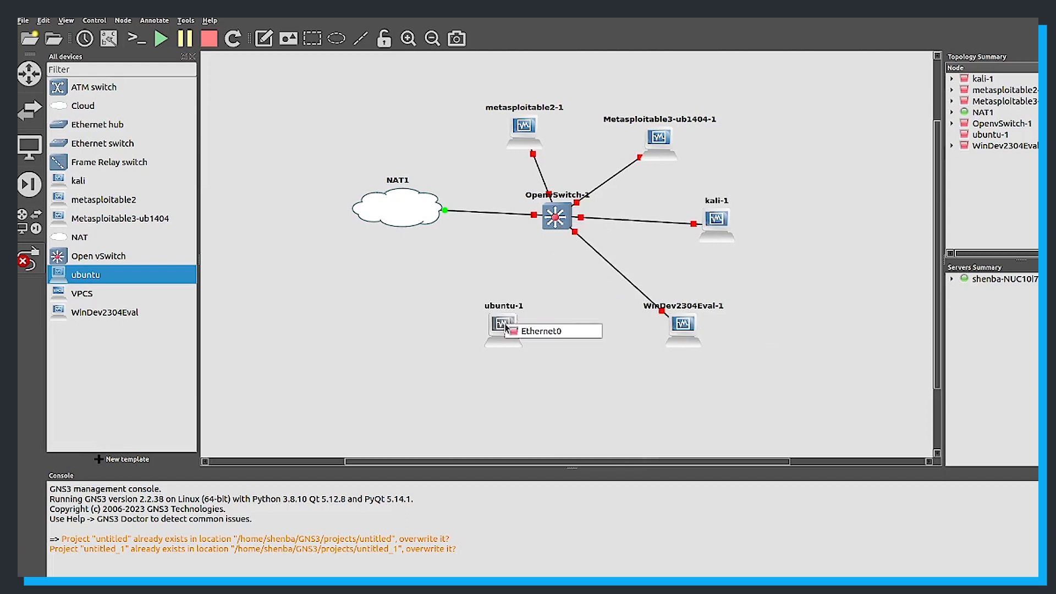
left_click(522, 330)
left_click(549, 223)
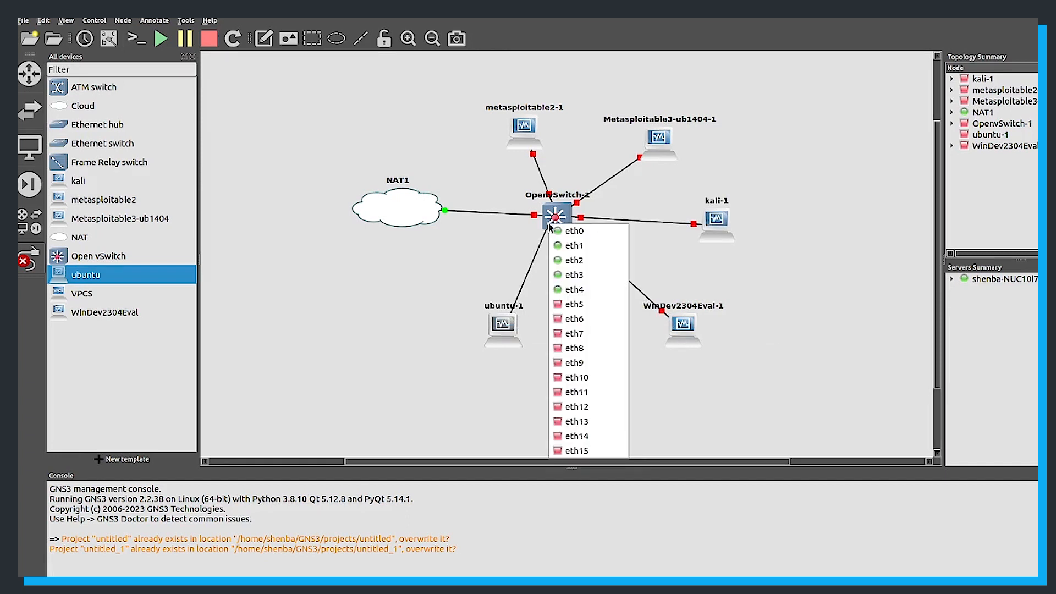
left_click(575, 451)
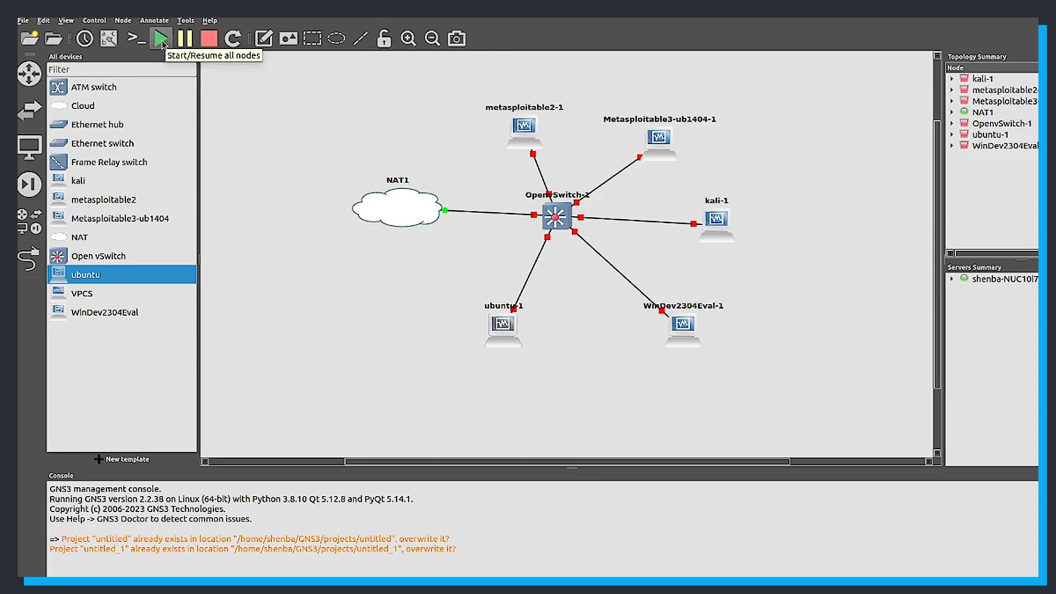
left_click(161, 39)
left_click(633, 329)
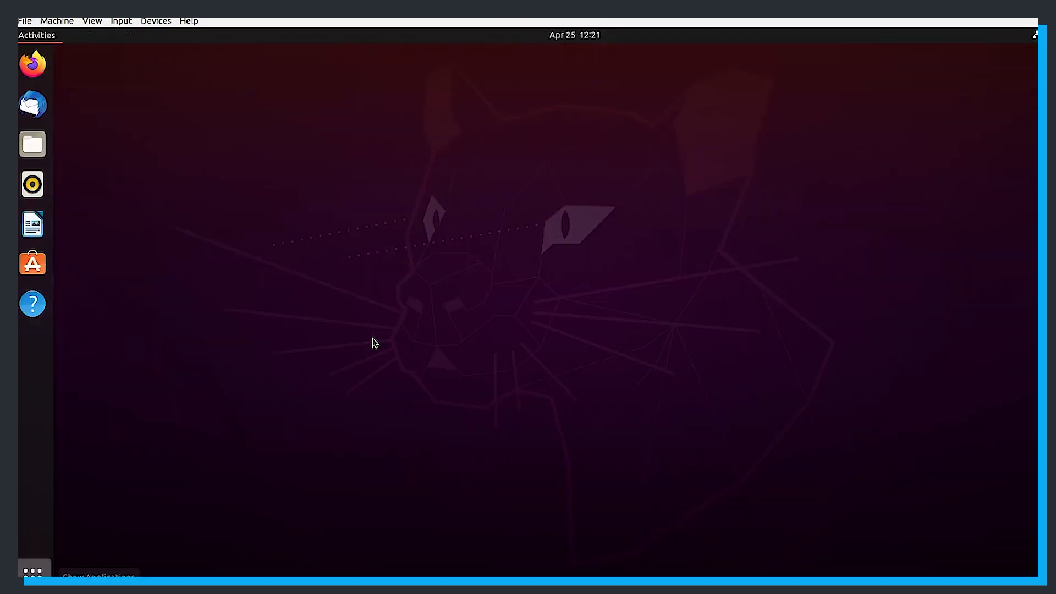
Step: Open a terminal in the Ubuntu virtual machine and try to run ifconfig
key("super+a")
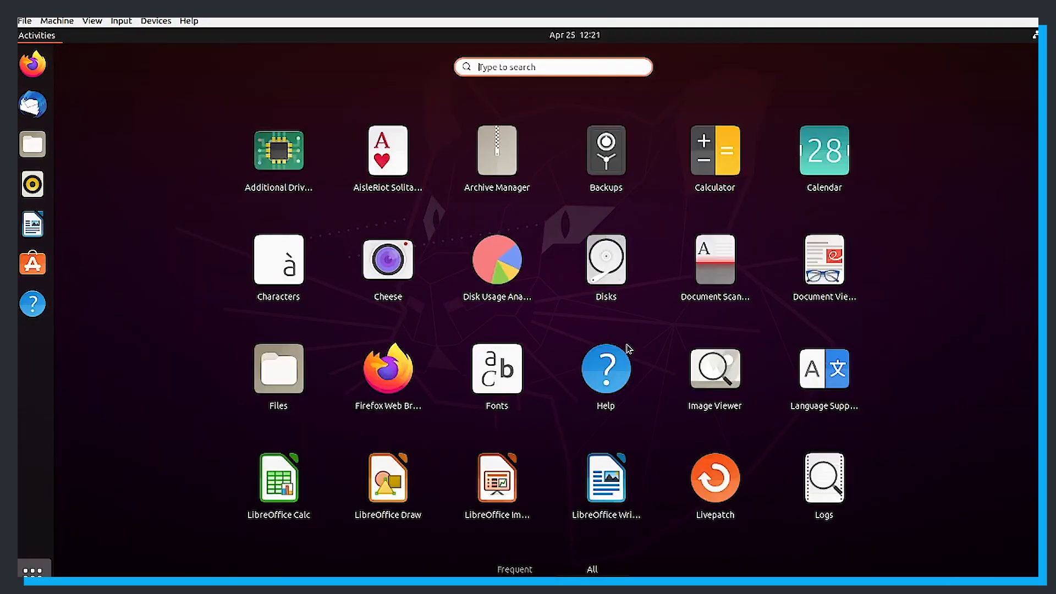
type("t")
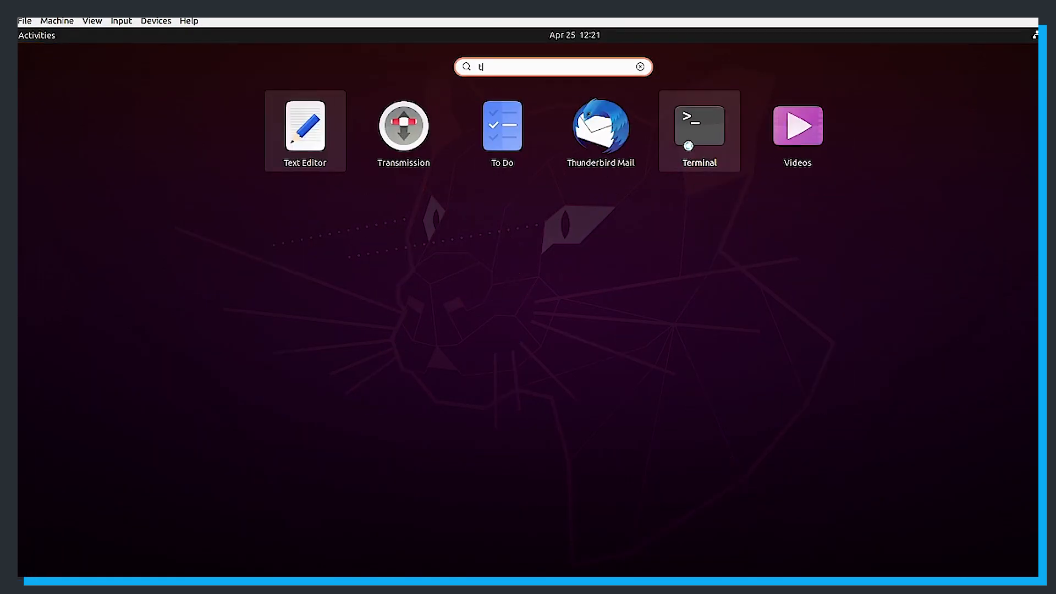
left_click(688, 144)
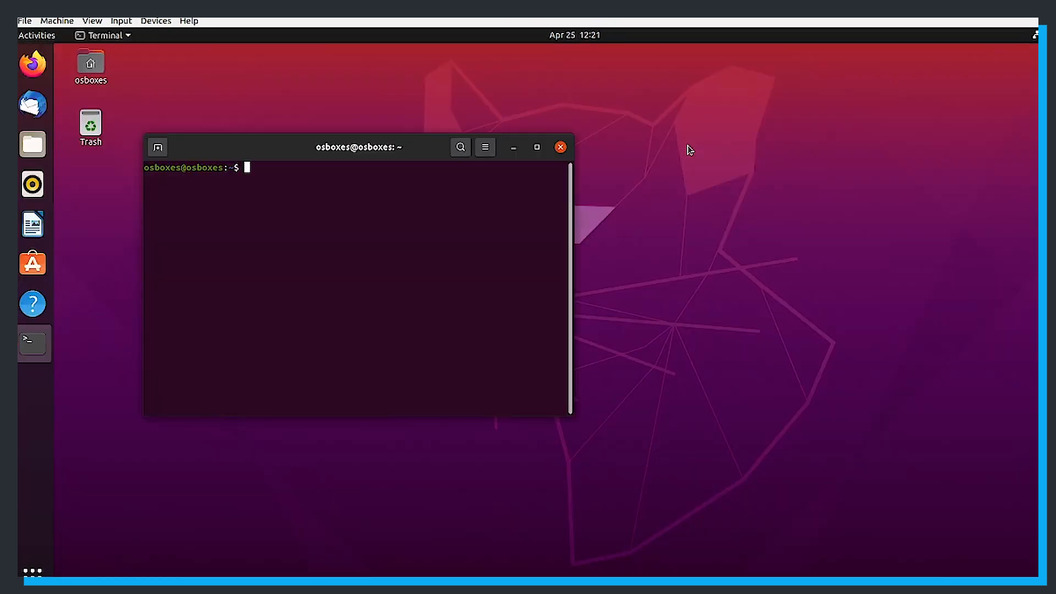
type("ifconfig")
key("Return")
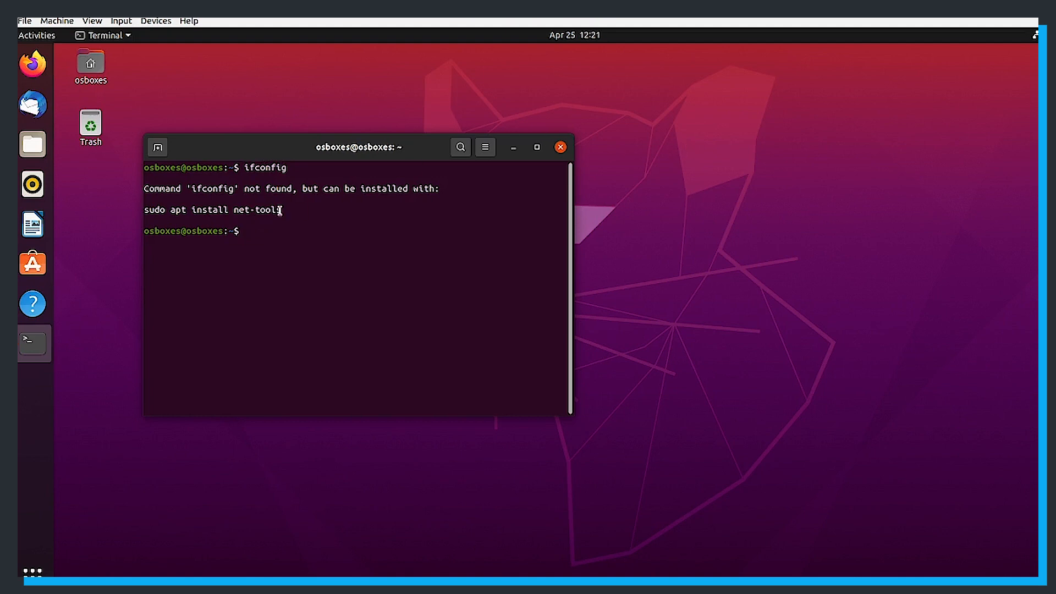
Step: Copy the suggested "sudo apt install net-tools" command in the terminal and run it to install the package
left_click_drag(279, 210, 142, 211)
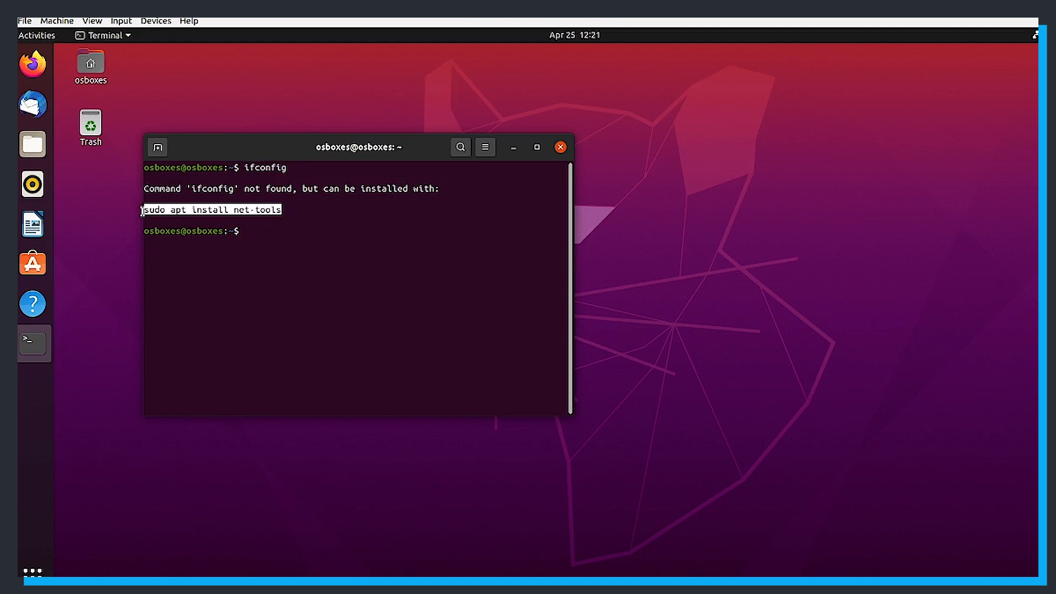
right_click(141, 212)
left_click(170, 218)
right_click(272, 236)
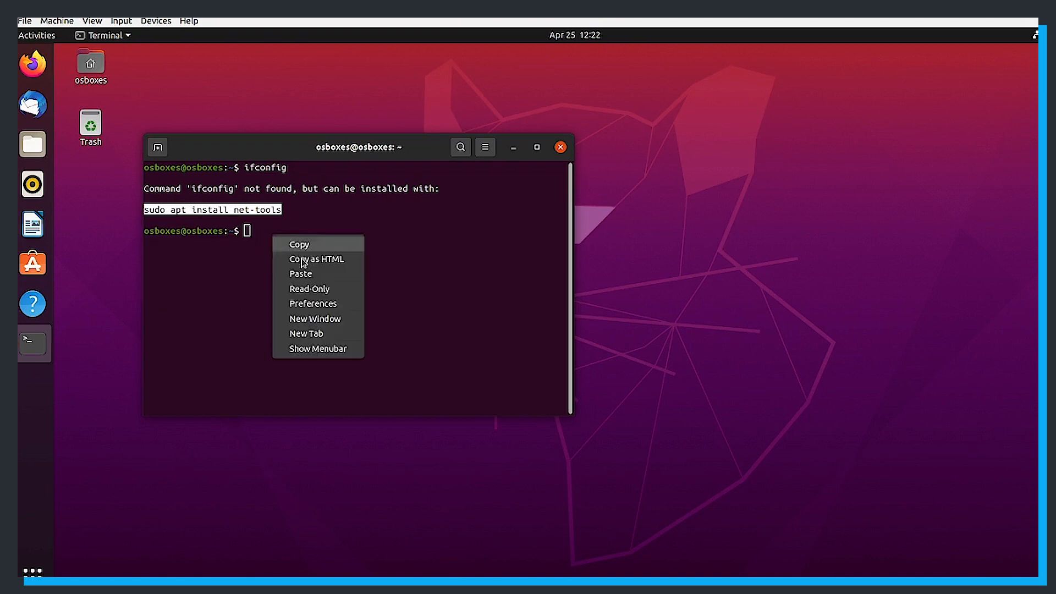
left_click(307, 274)
key("Return")
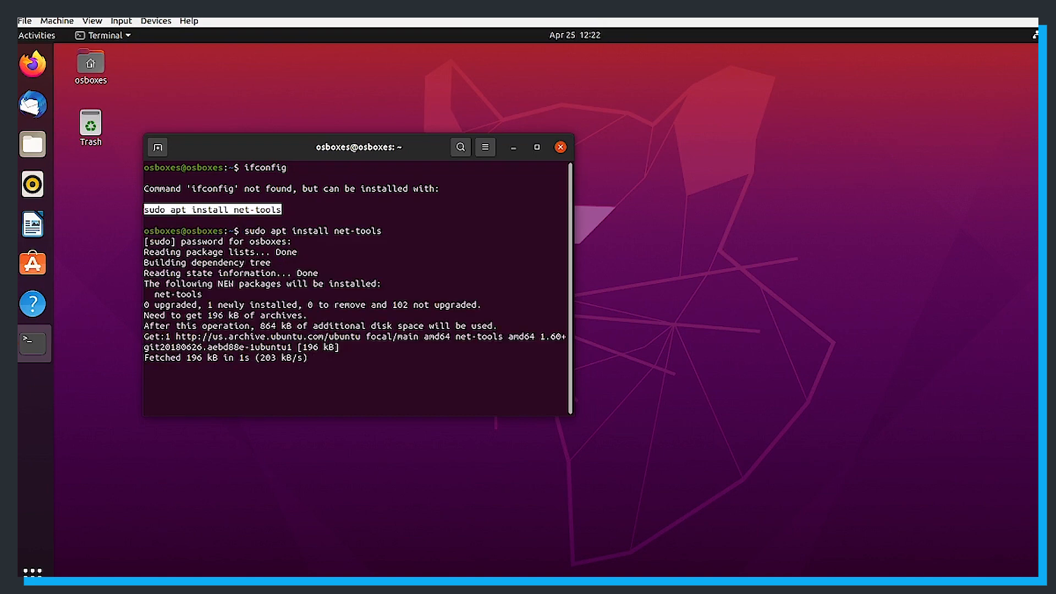
Step: Run ifconfig in the Ubuntu terminal and highlight the enp0s3 IP address
type("ifconfig")
key("Return")
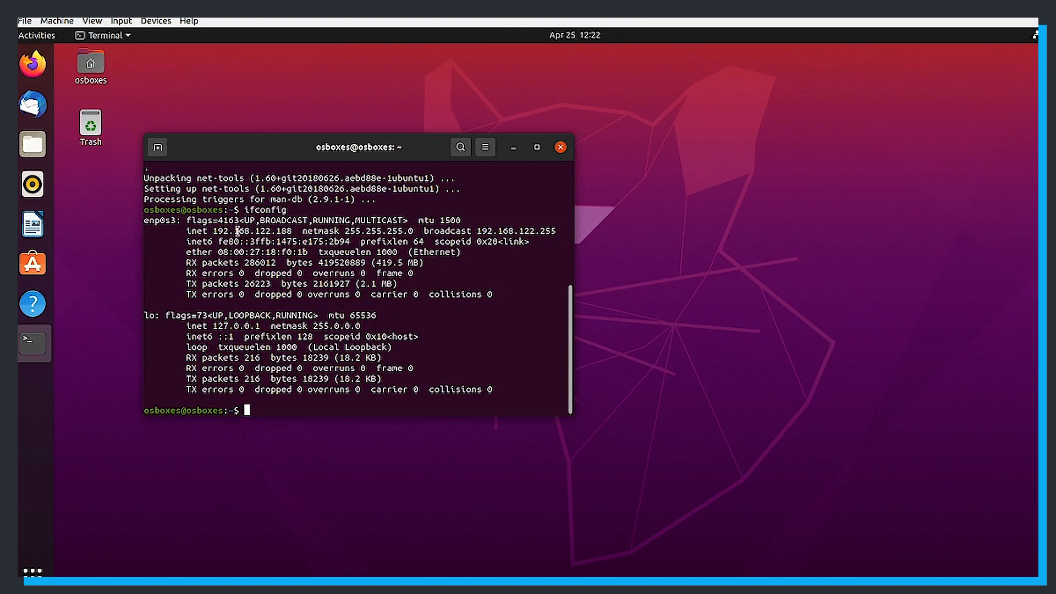
left_click_drag(212, 231, 291, 231)
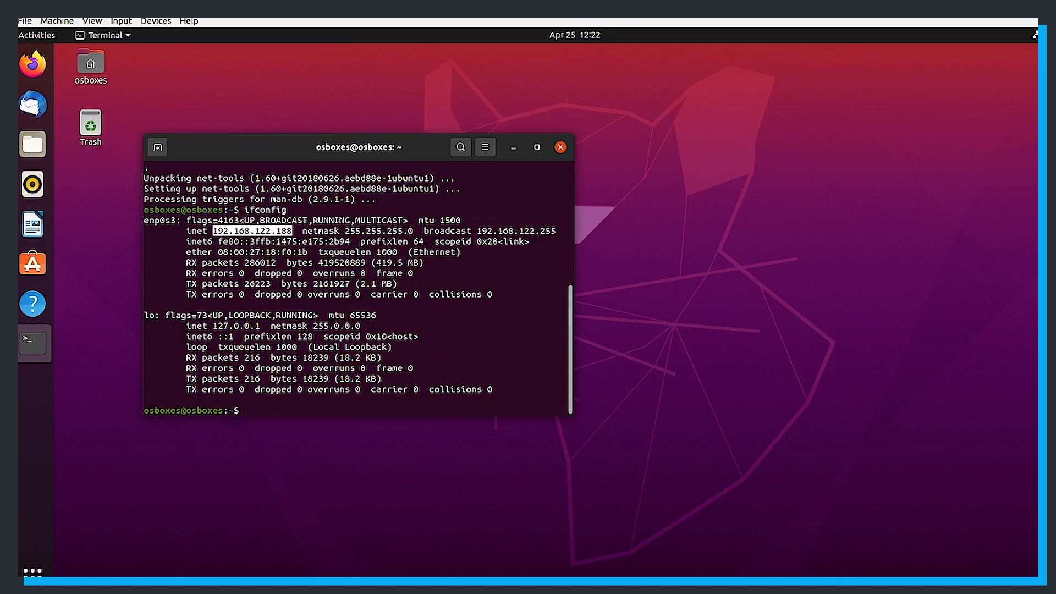
Step: Switch to the WinDev2304Eval virtual machine, run ipconfig in its Command Prompt and highlight the IPv4 address
left_click(86, 549)
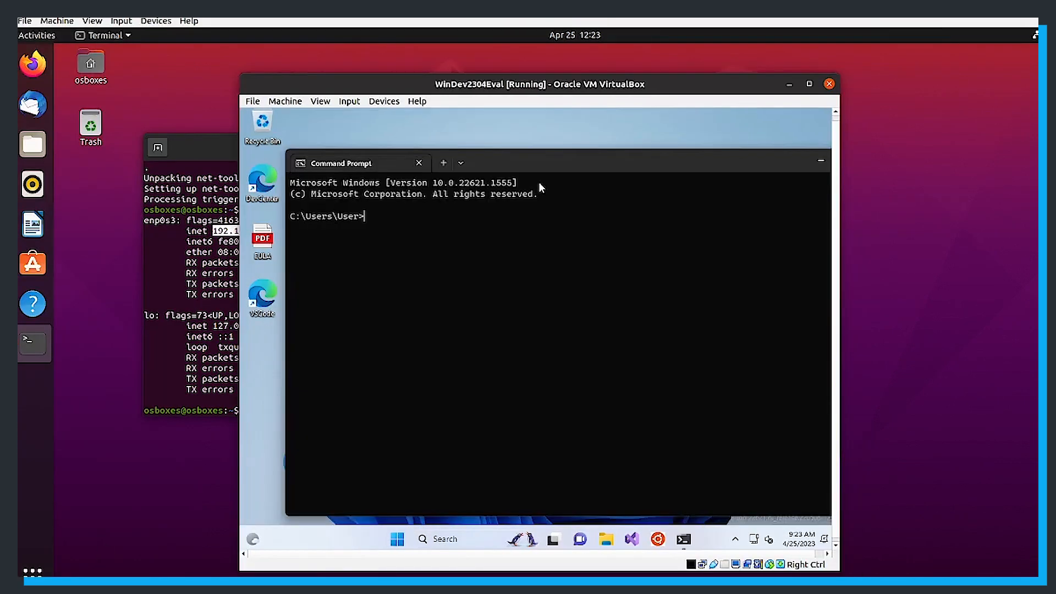
type("ipconfig")
key("Return")
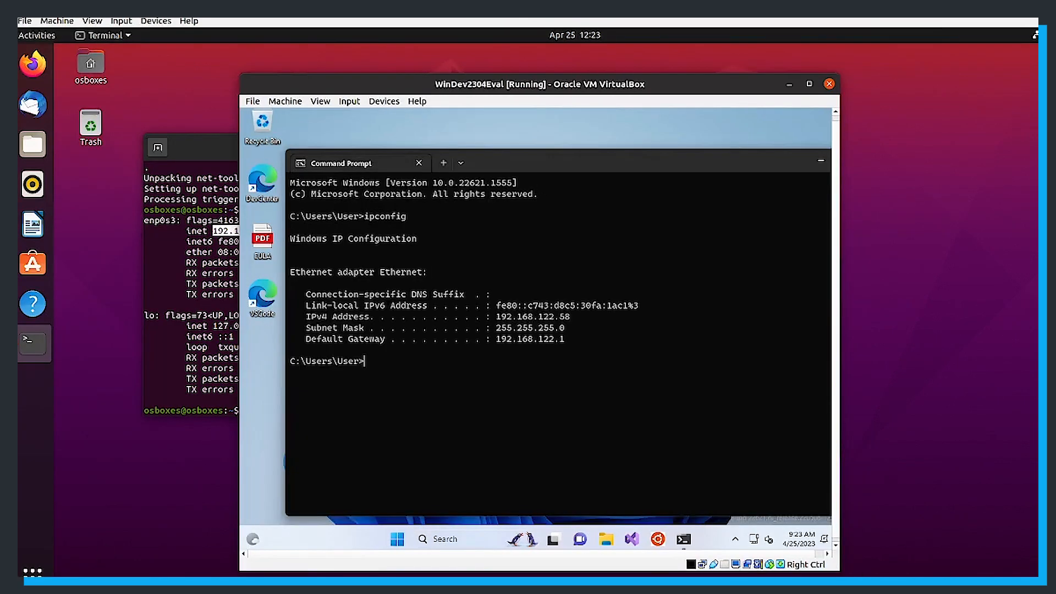
left_click_drag(495, 317, 573, 318)
right_click(572, 317)
Step: Ping 8.8.8.8 from the Windows Command Prompt, then stop the ping
type("ping 8.8.8.8")
key("Return")
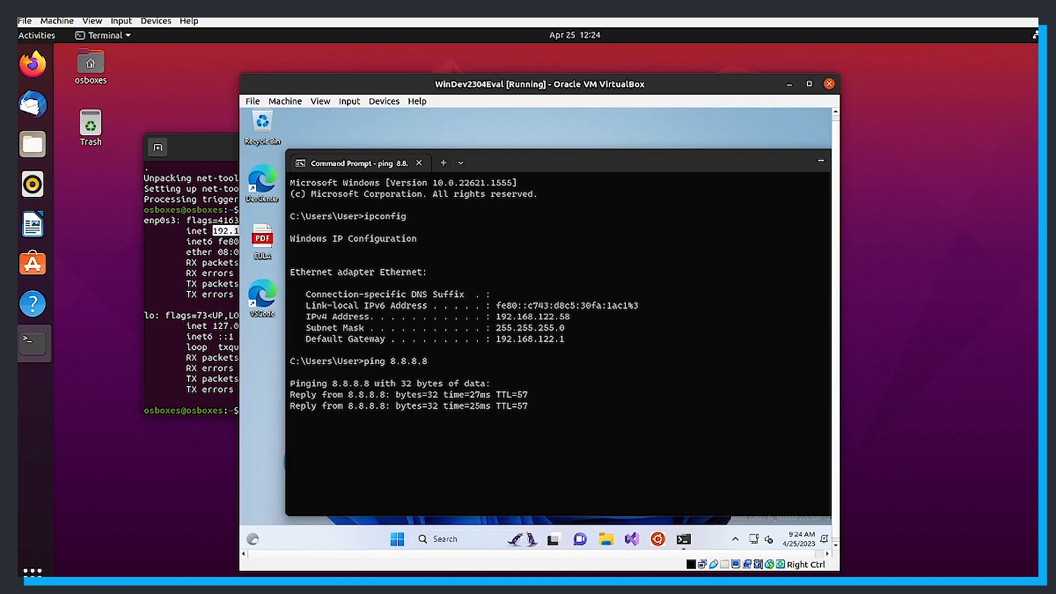
key("ctrl+c")
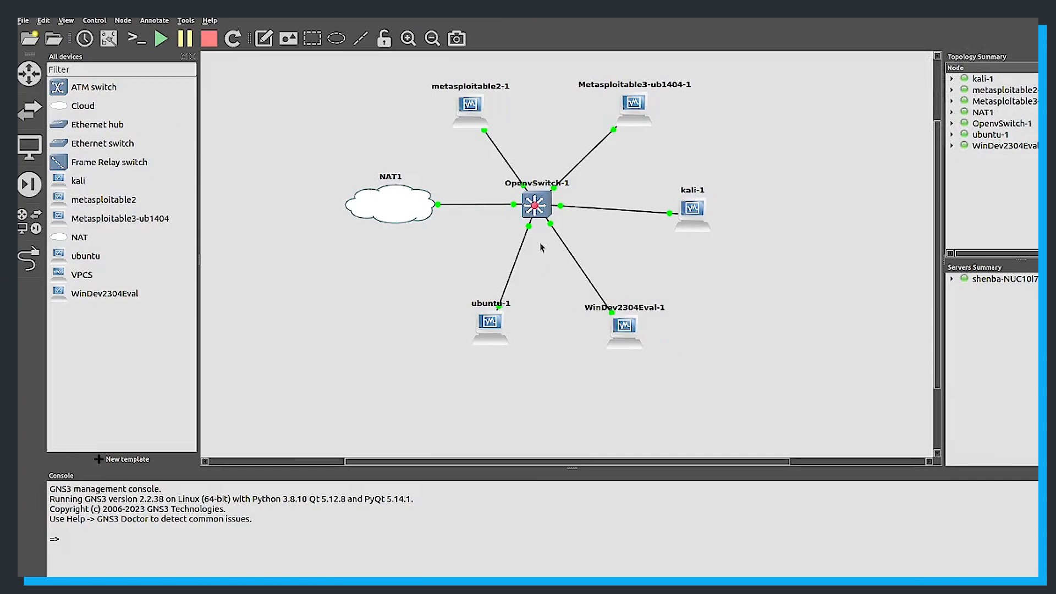
Step: Open the Open vSwitch node's console and copy the ovs-vsctl port mirroring command from the vb_ins text file
right_click(536, 213)
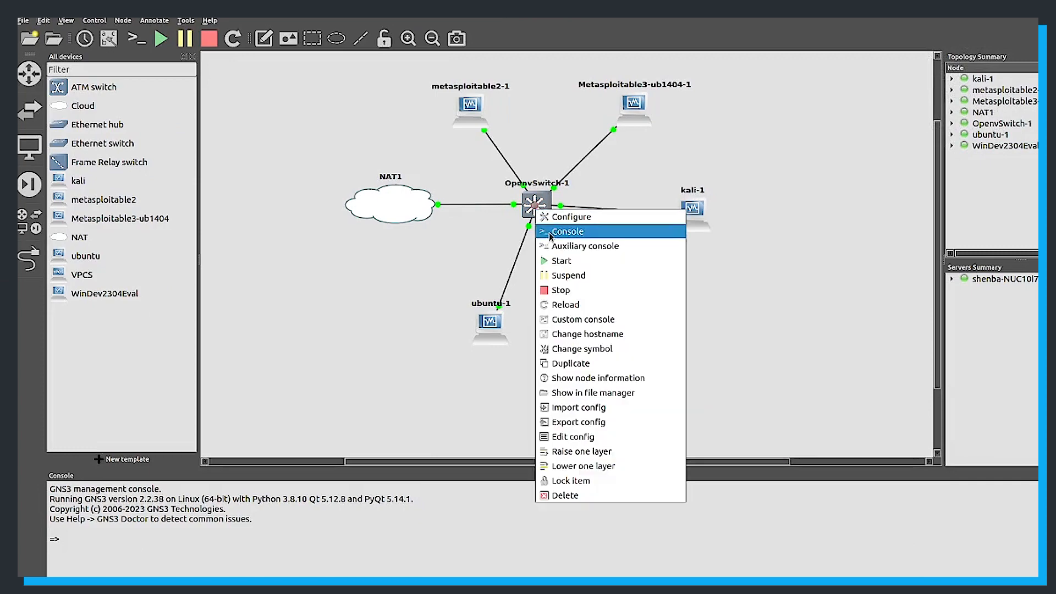
left_click(550, 231)
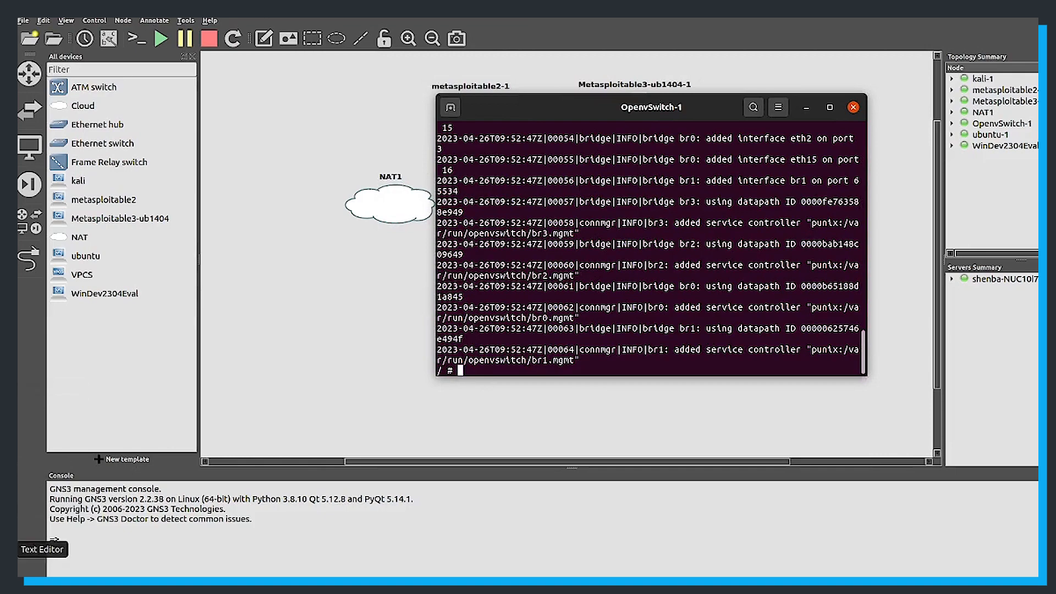
left_click(8, 549)
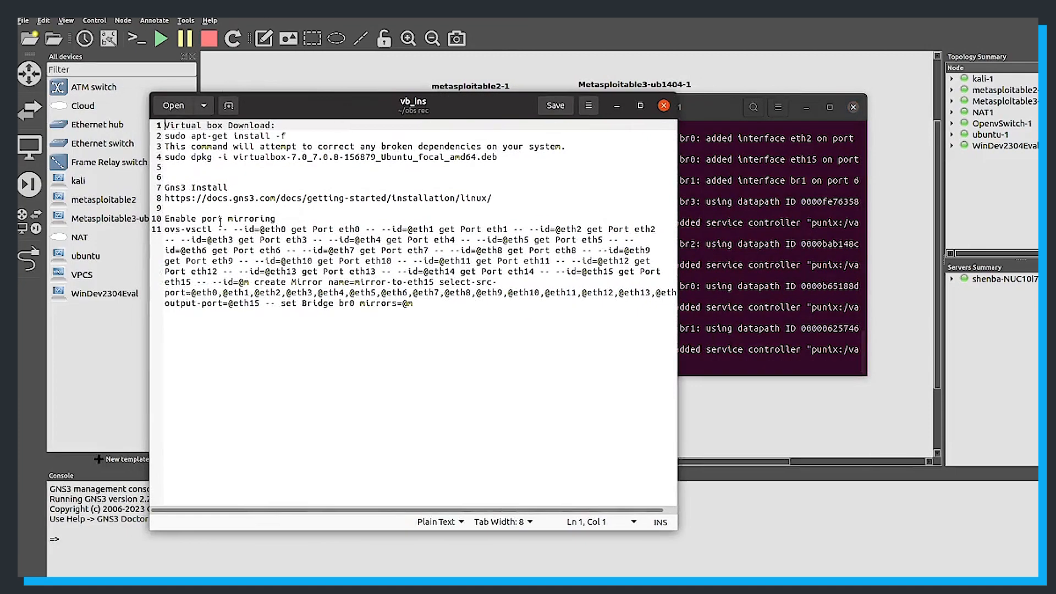
left_click_drag(165, 229, 427, 303)
right_click(366, 264)
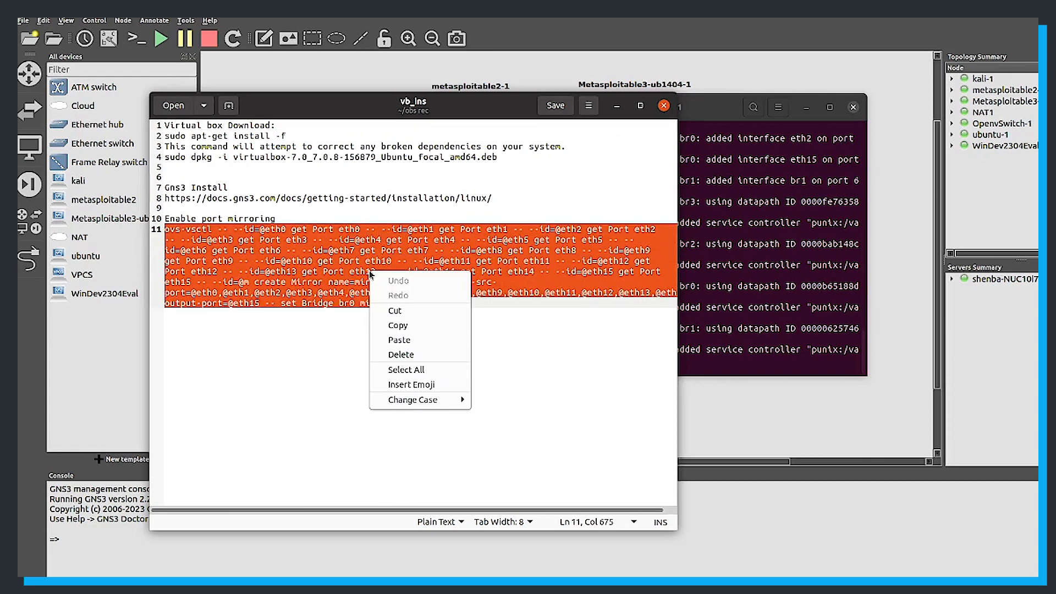
left_click(405, 322)
Step: Paste and run the copied command in the OpenvSwitch-1 console to mirror ports eth0 to eth14 to eth15 on br0
left_click(729, 372)
right_click(727, 370)
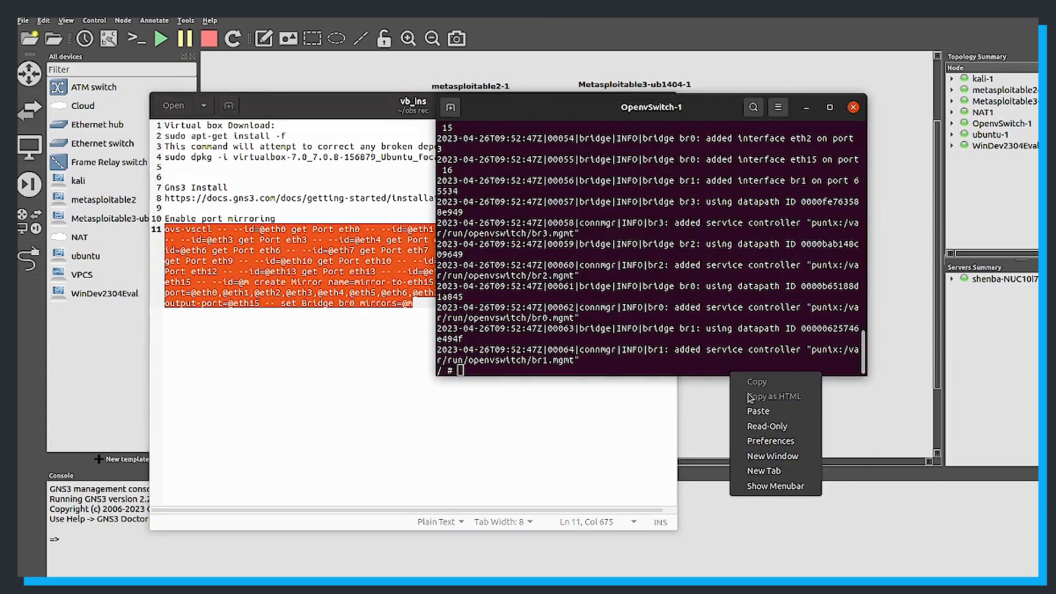
left_click(753, 397)
key("Return")
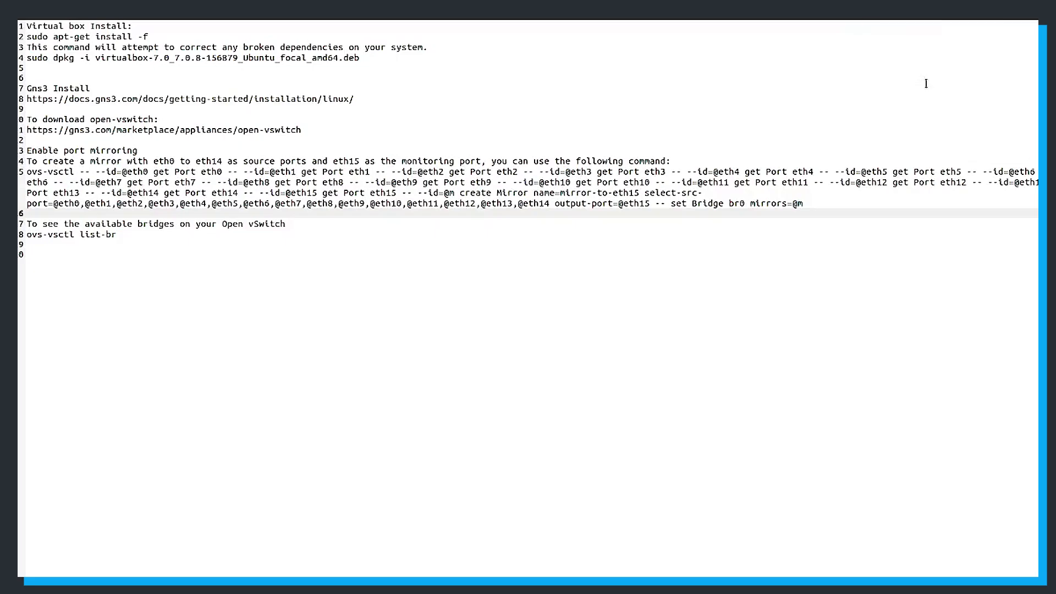
Step: Highlight the full port mirroring command in the notes to examine it, then clear the selection
left_click_drag(813, 199, 20, 171)
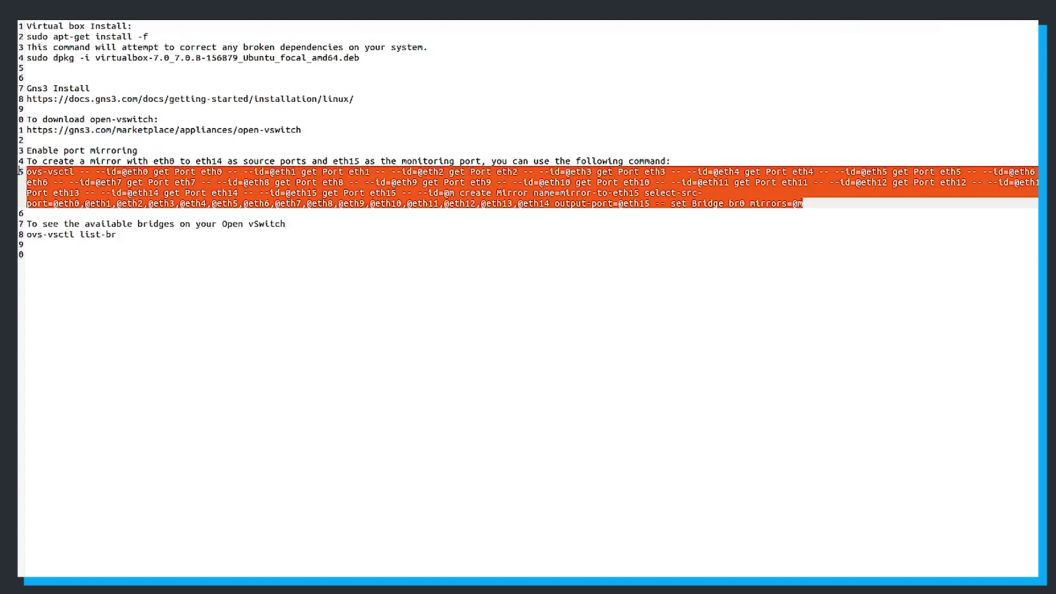
left_click(216, 268)
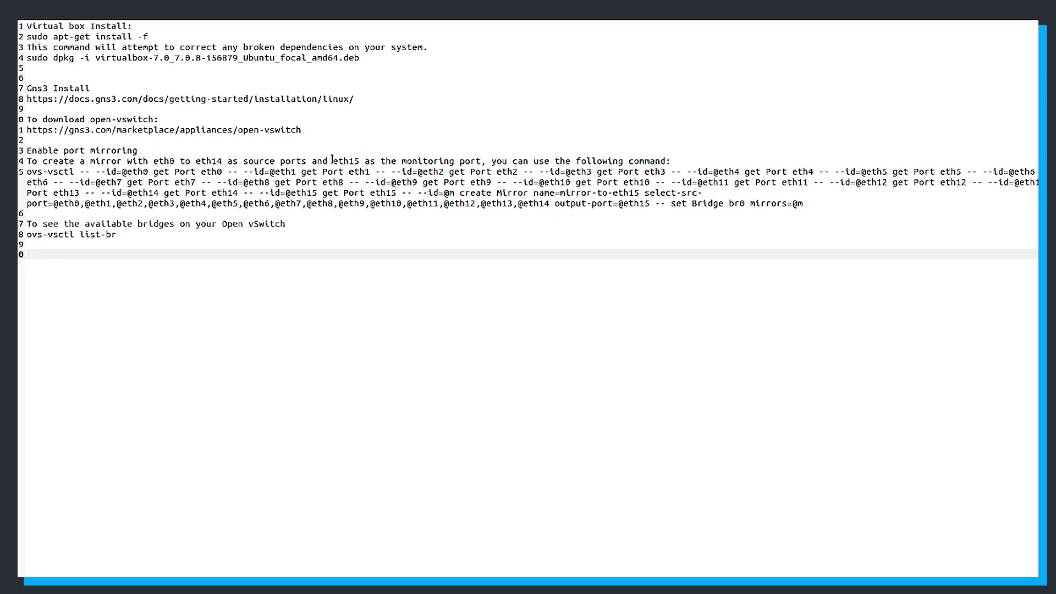
Step: Highlight eth15 and br0 in the port mirroring notes, then copy the ovs-vsctl list-br command
left_click_drag(332, 159, 358, 161)
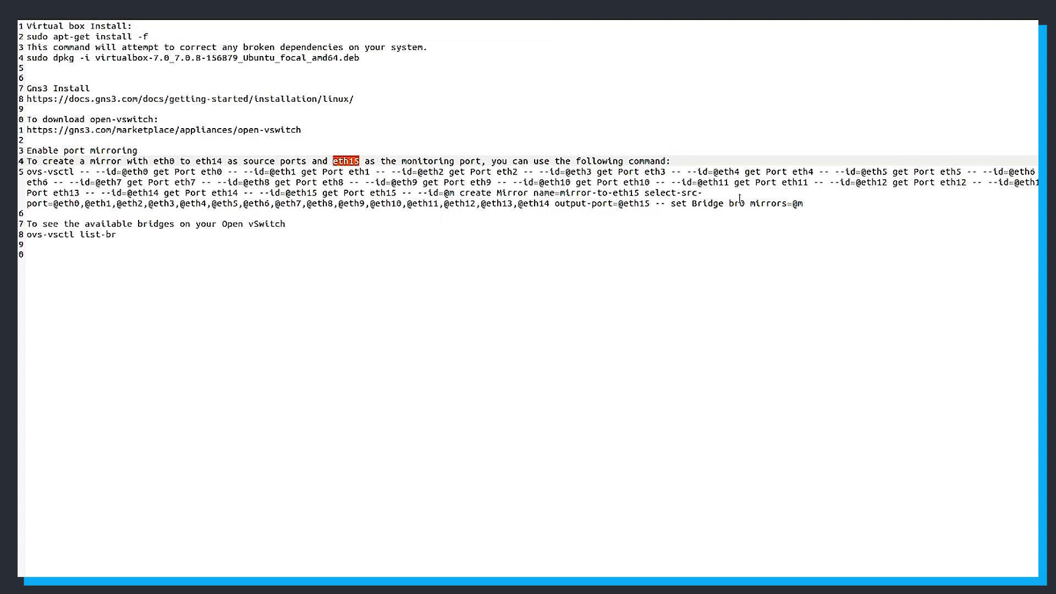
left_click_drag(745, 203, 729, 204)
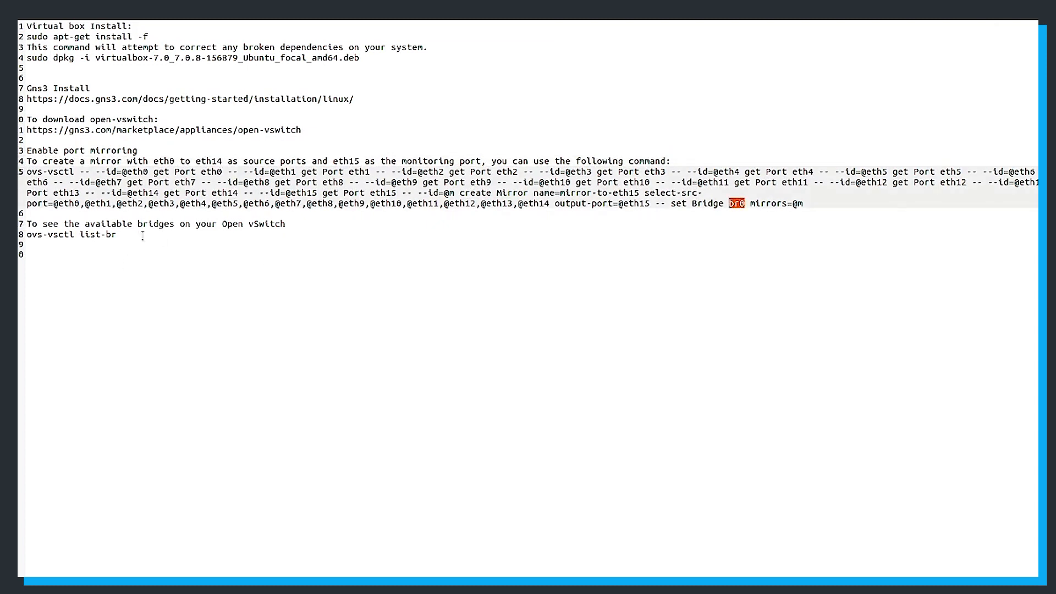
left_click_drag(116, 233, 27, 234)
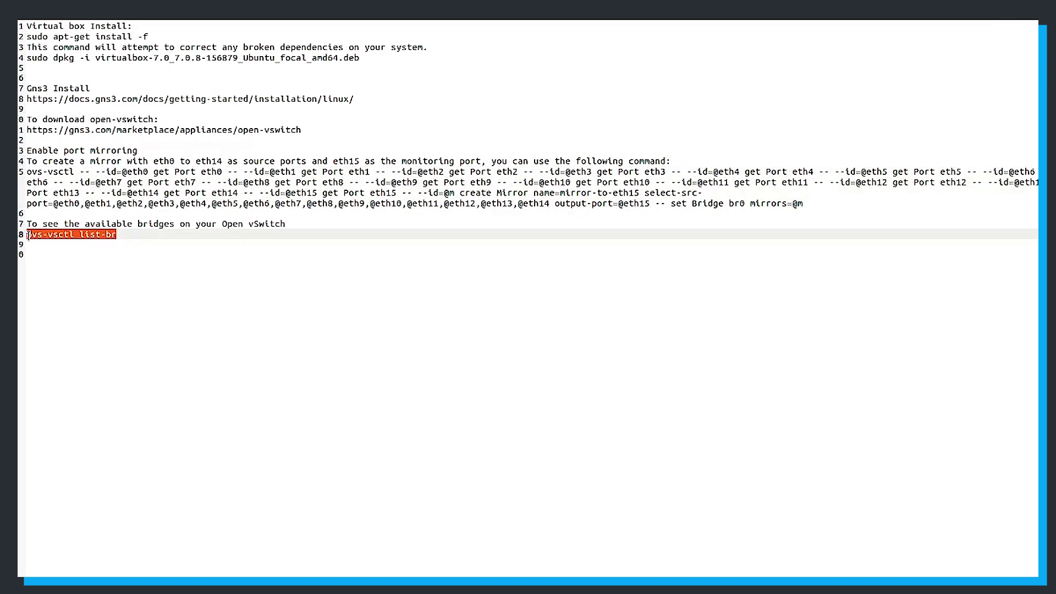
right_click(102, 234)
left_click(121, 298)
Step: Switch to the OpenvSwitch-1 console, run the copied ovs-vsctl list-br command and highlight the br0 entry
key("alt+Tab")
scroll(726, 517, "down", 5)
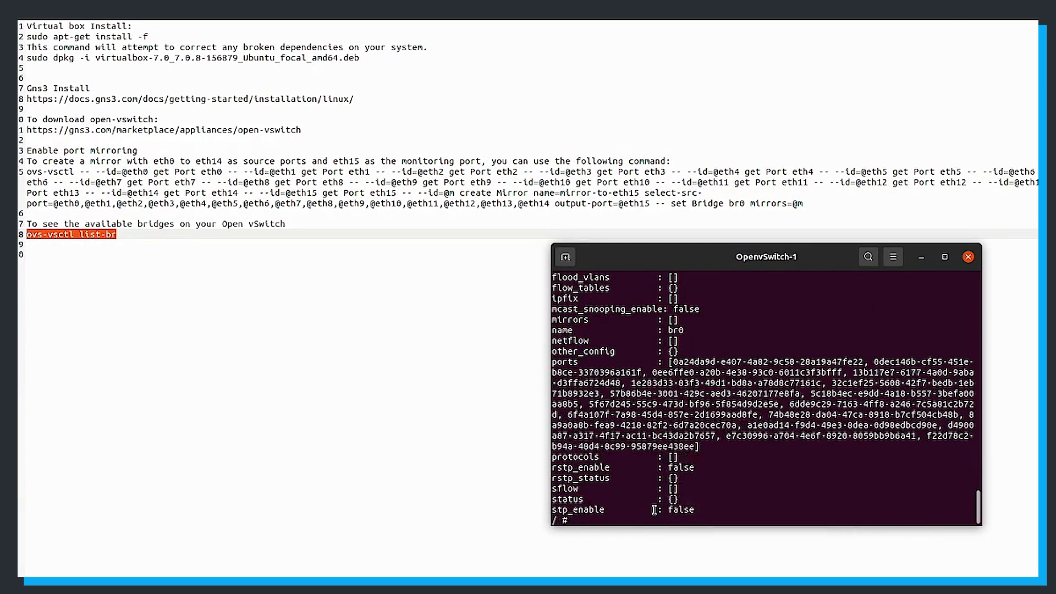
key("ctrl+shift+v")
key("Return")
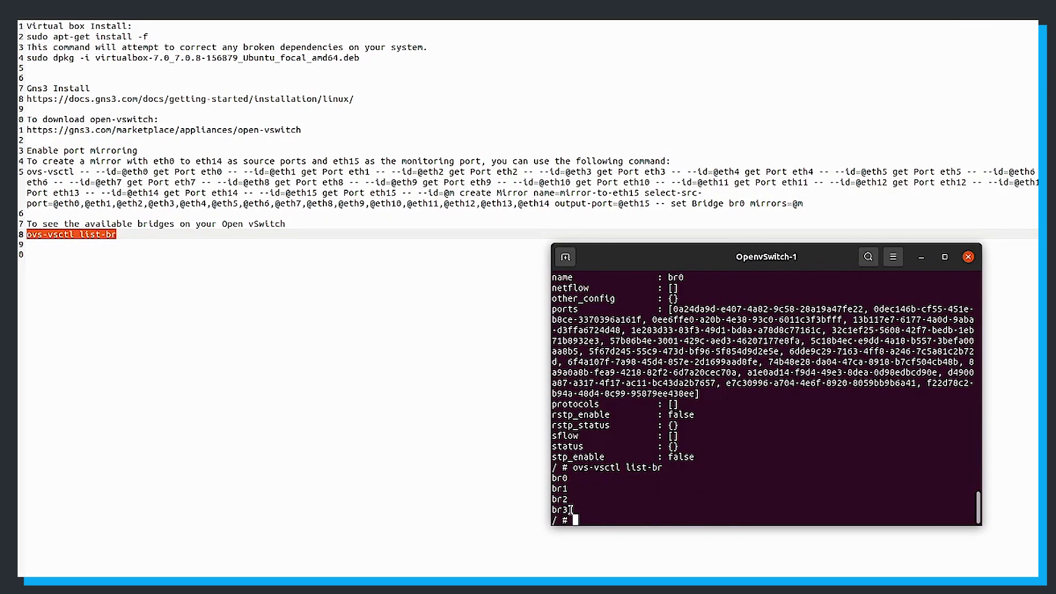
triple_click(569, 477)
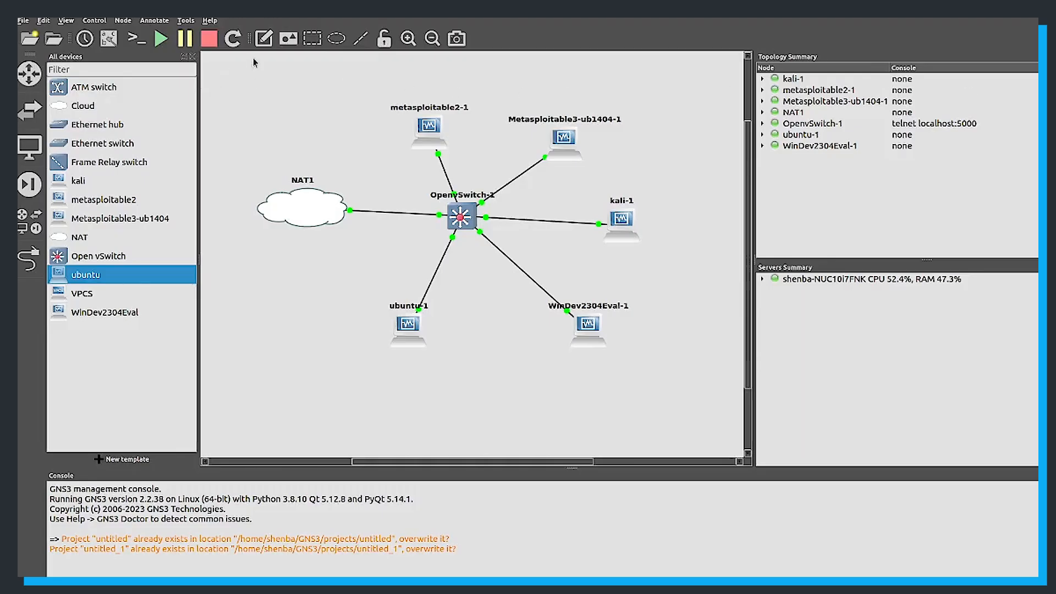
Step: Add the text notes 192.168.122.78 beside metasploitable2-1 and 192.168.122.84 beside Metasploitable3-ub1404-1 in the topology
left_click(264, 38)
left_click(323, 118)
type("192.168.122.78")
left_click(616, 142)
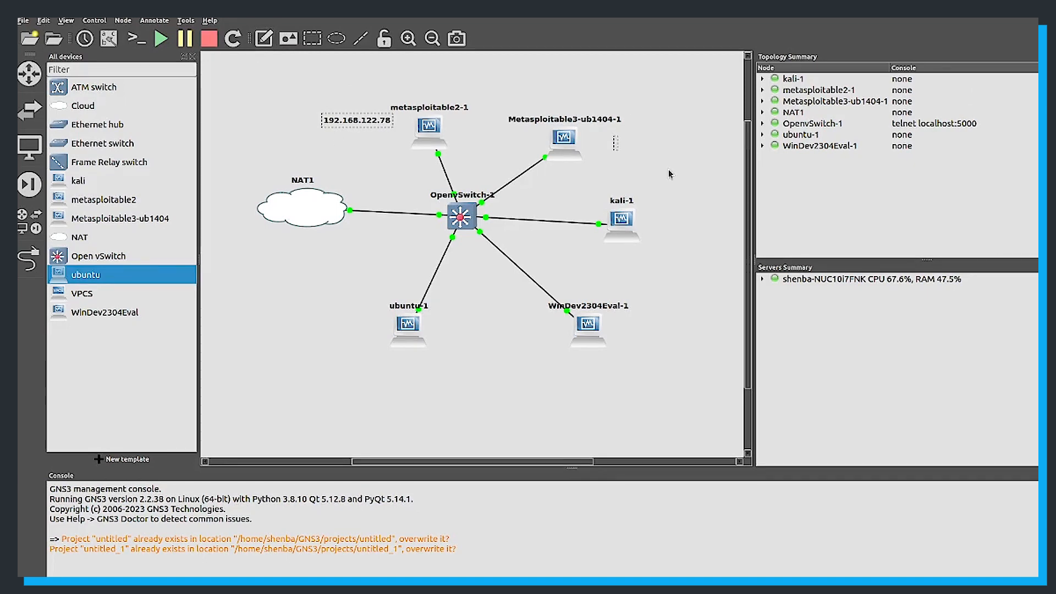
type("192.168.122.84")
Step: Add the notes 192.168.122.82 near kali-1, 192.168.122.58 below WinDev2304Eval-1 and 192.168.122.188 below ubuntu-1
left_click(659, 243)
type("192.168")
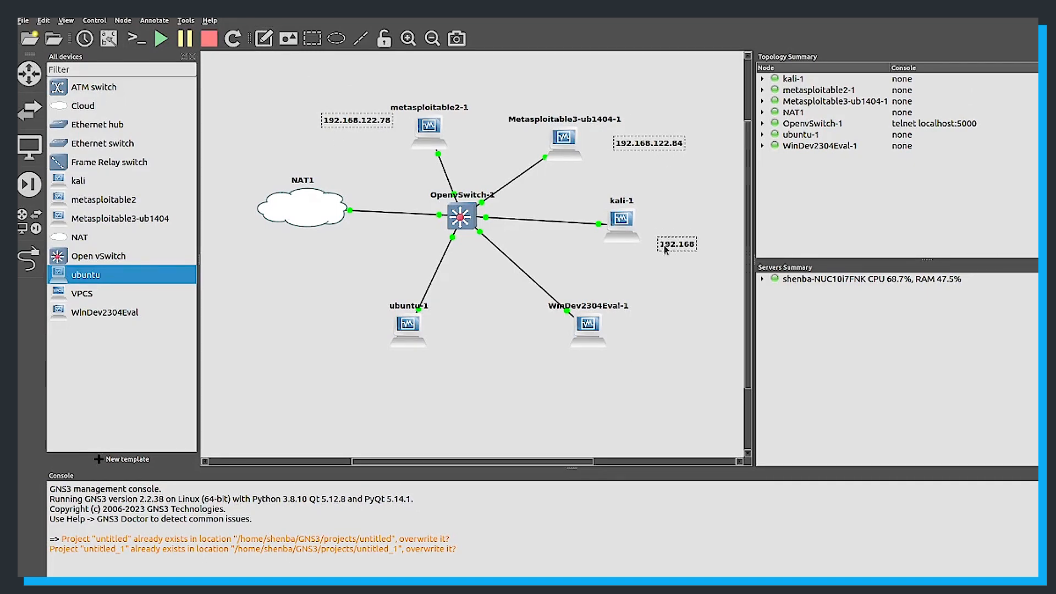
type(".122.82")
left_click(603, 371)
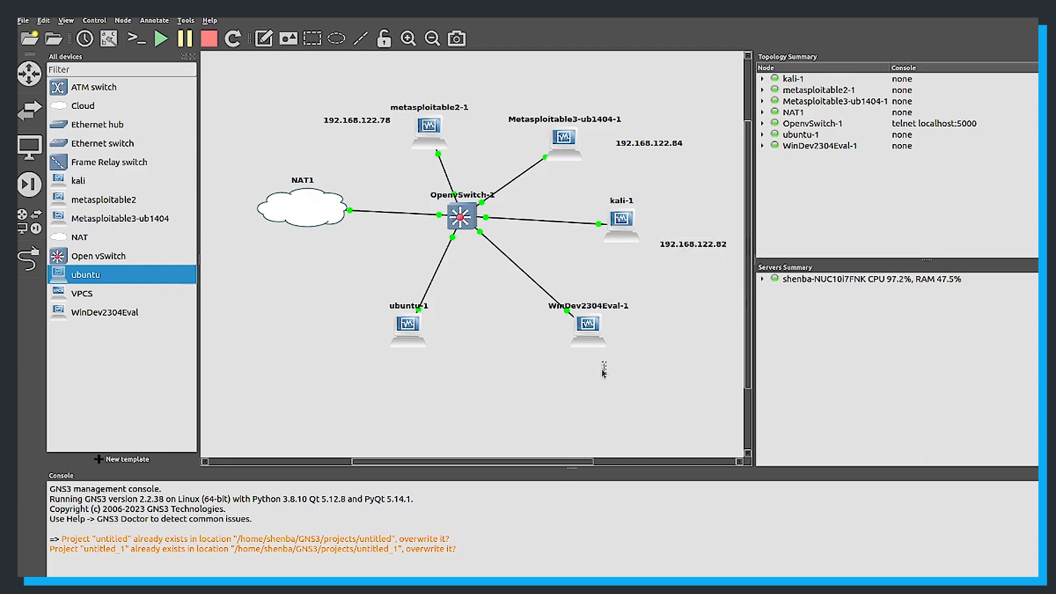
type("192.168.122.58")
left_click(344, 372)
type("192.168.")
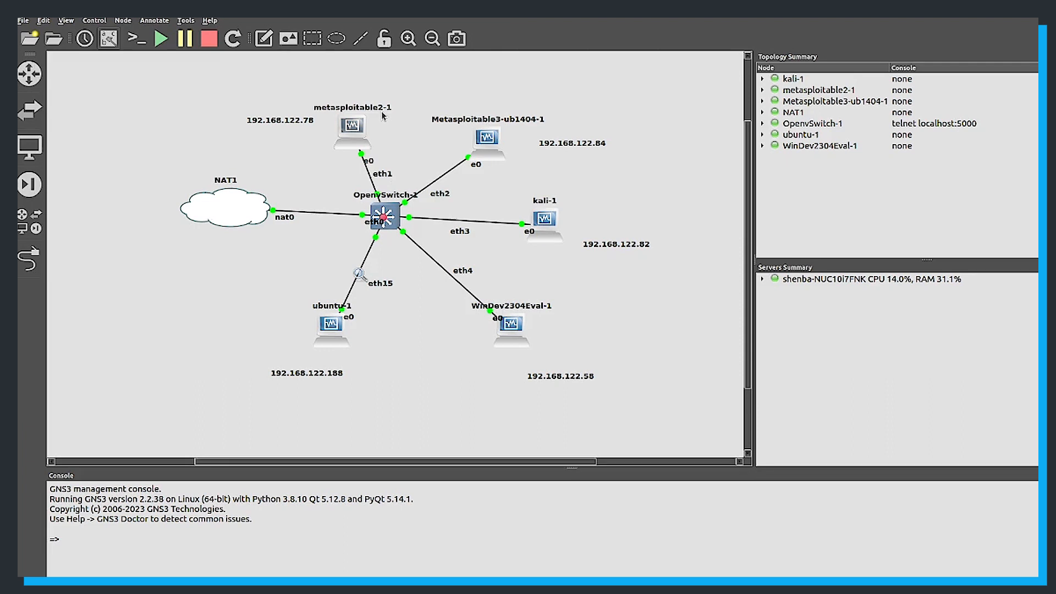
Step: Point out the eth1 to eth4 interface labels on the switch links, nudging eth2 and eth3 closer to their links
left_click(385, 175)
left_click_drag(443, 197, 447, 189)
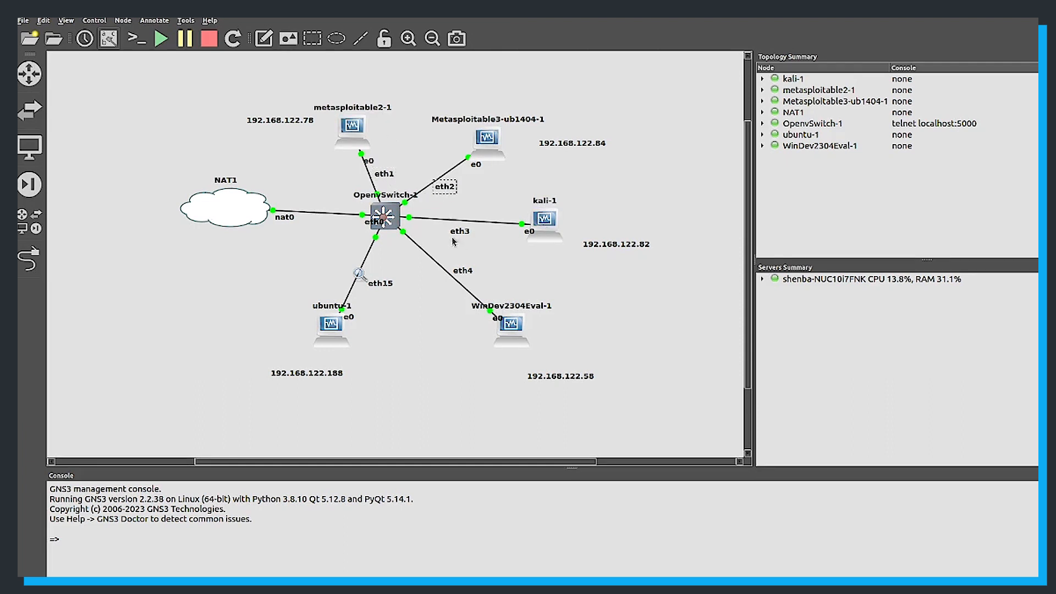
left_click_drag(460, 232, 461, 229)
mouse_move(504, 343)
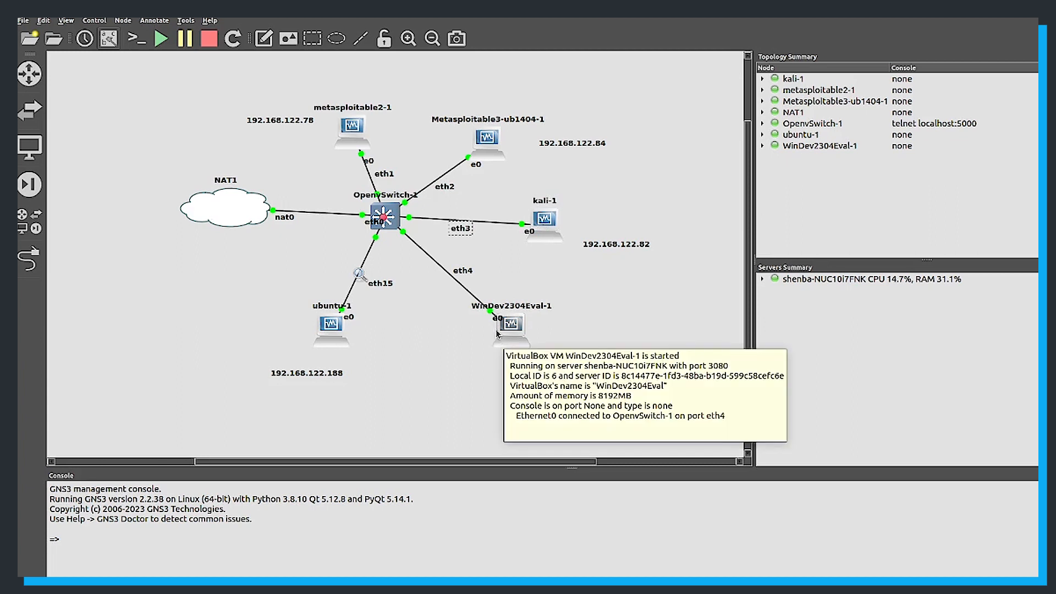
left_click(463, 270)
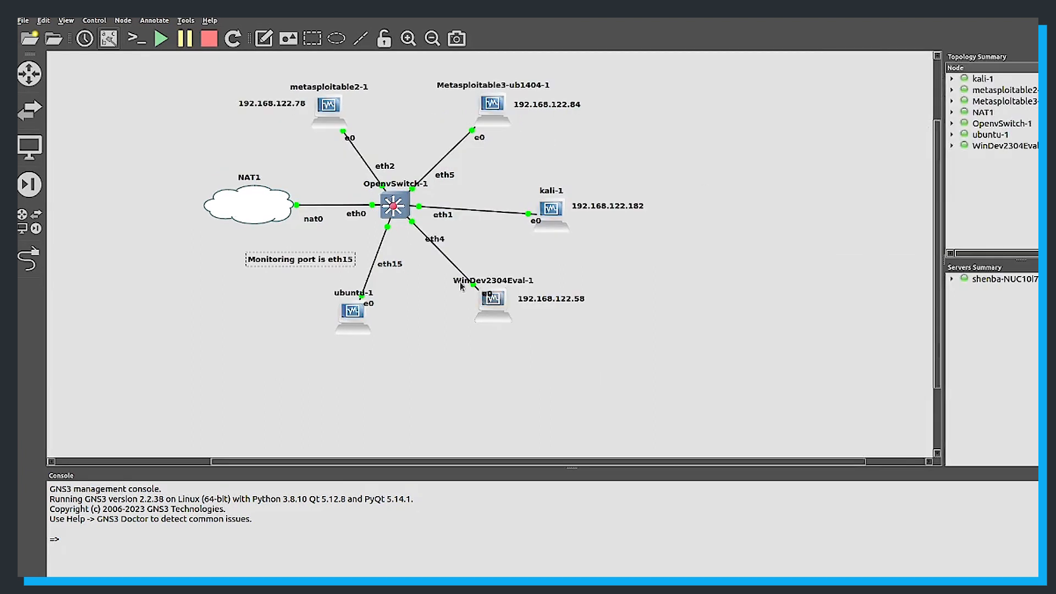
Step: Start an Ethernet packet capture on the eth15 link between OpenvSwitch-1 and ubuntu-1 with the capture visualization program enabled
right_click(379, 258)
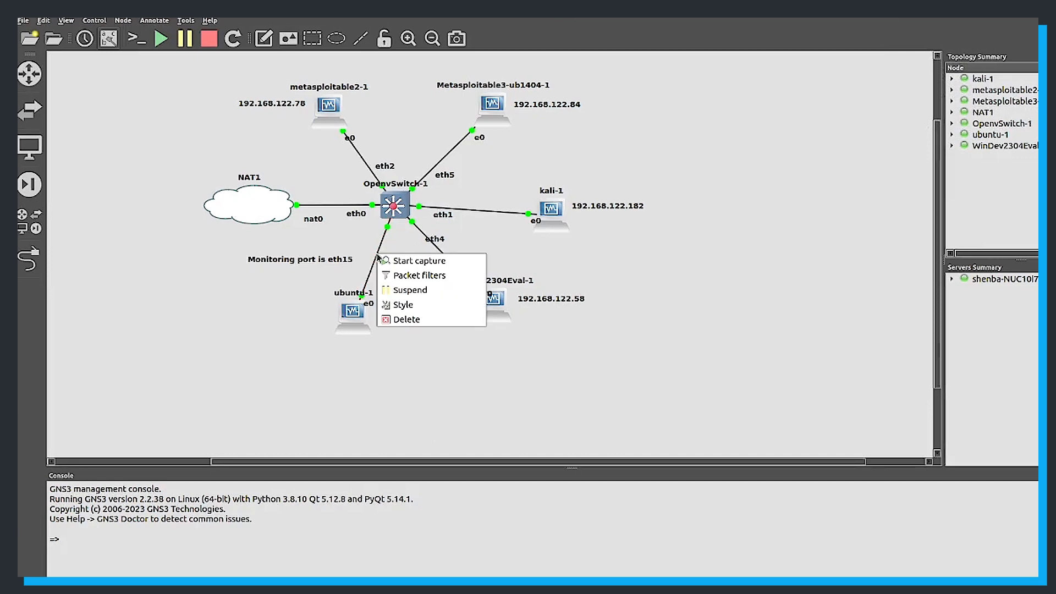
left_click(394, 262)
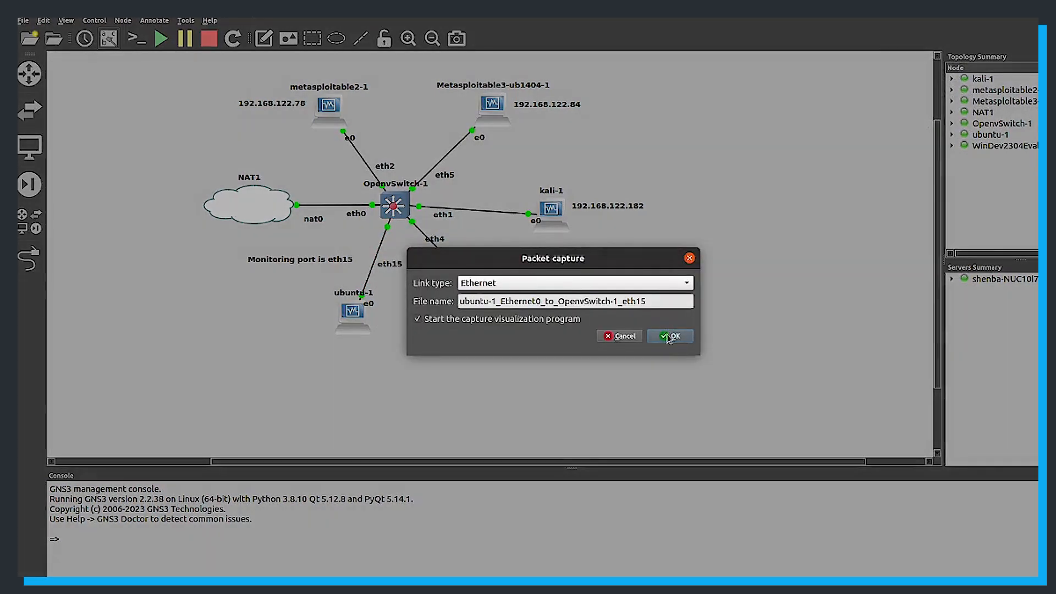
left_click(675, 335)
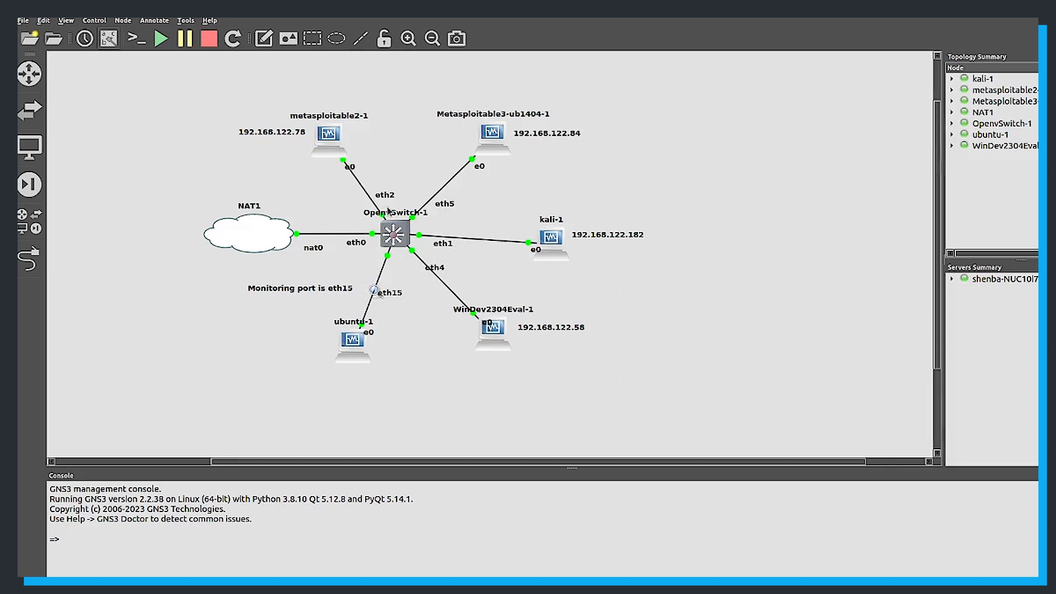
right_click(380, 271)
left_click(399, 294)
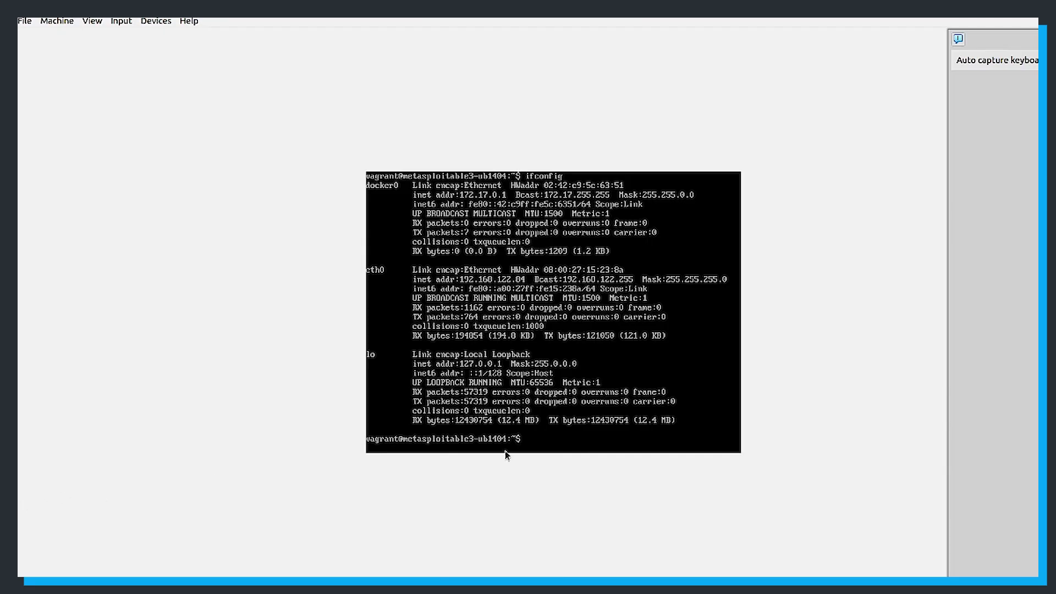
Step: Ping 192.168.122.78 from the Metasploitable3-ub1404 terminal and bring up the Wireshark capture of eth15
key("Up")
key("Up")
key("Up")
key("Return")
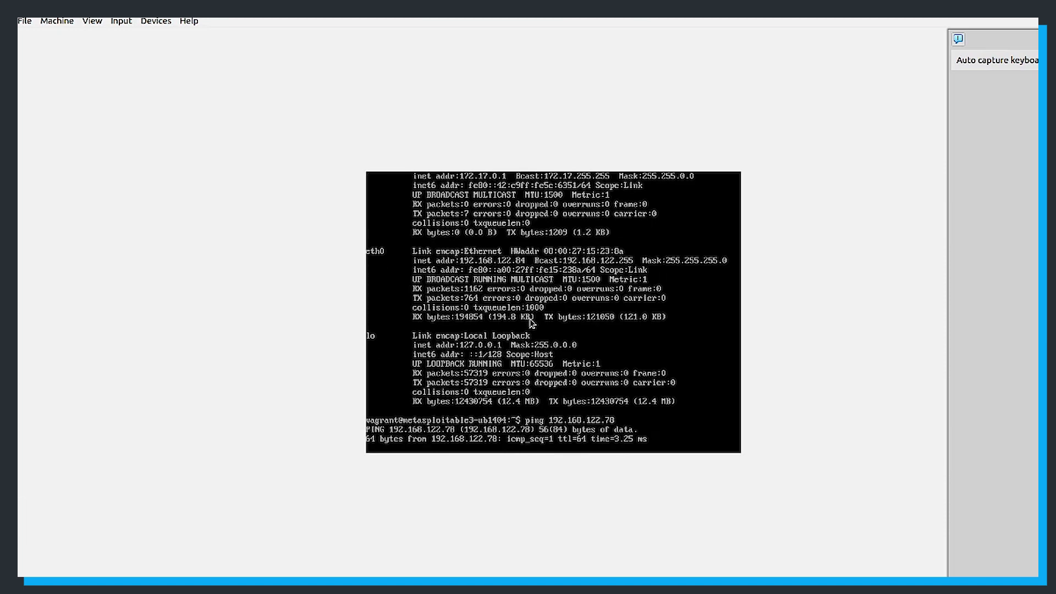
left_click(11, 550)
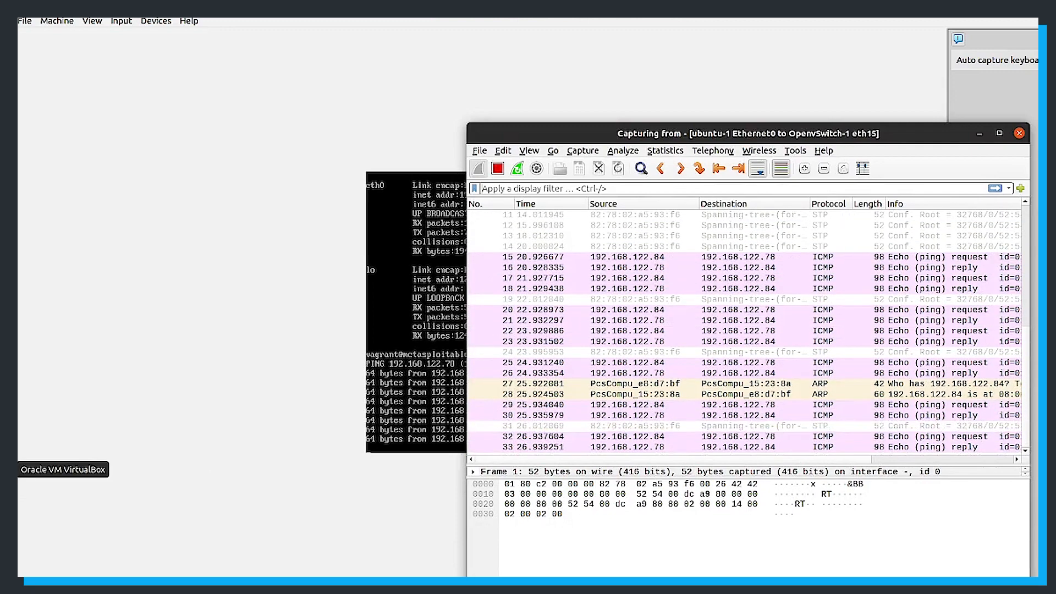
Step: Switch to the Kali virtual machine, clear its terminal, ping 192.168.122.78 and stop the ping
left_click(11, 469)
left_click(11, 469)
left_click(79, 525)
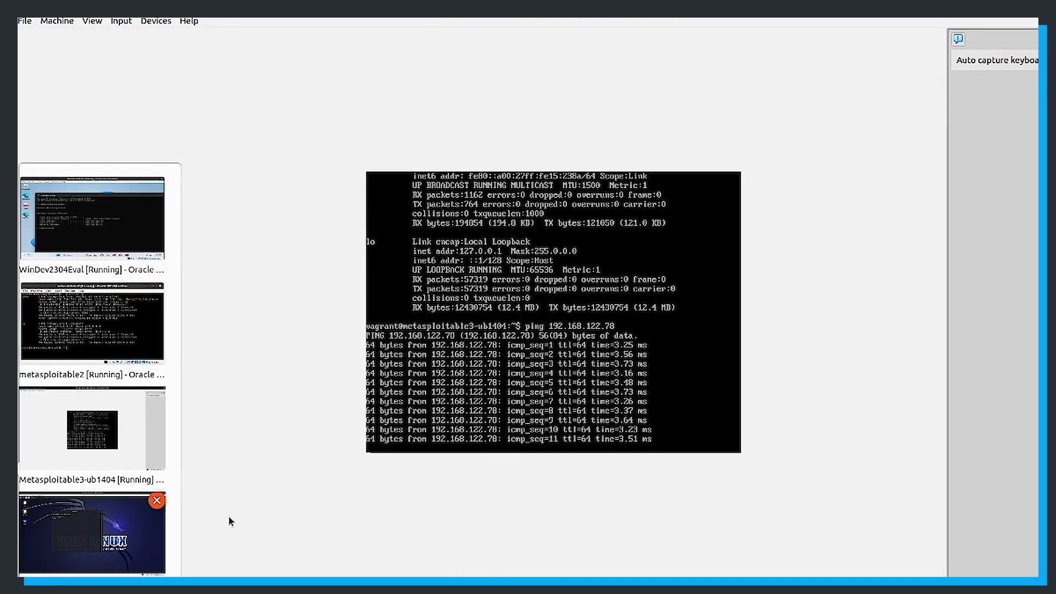
type("clear")
key("Up")
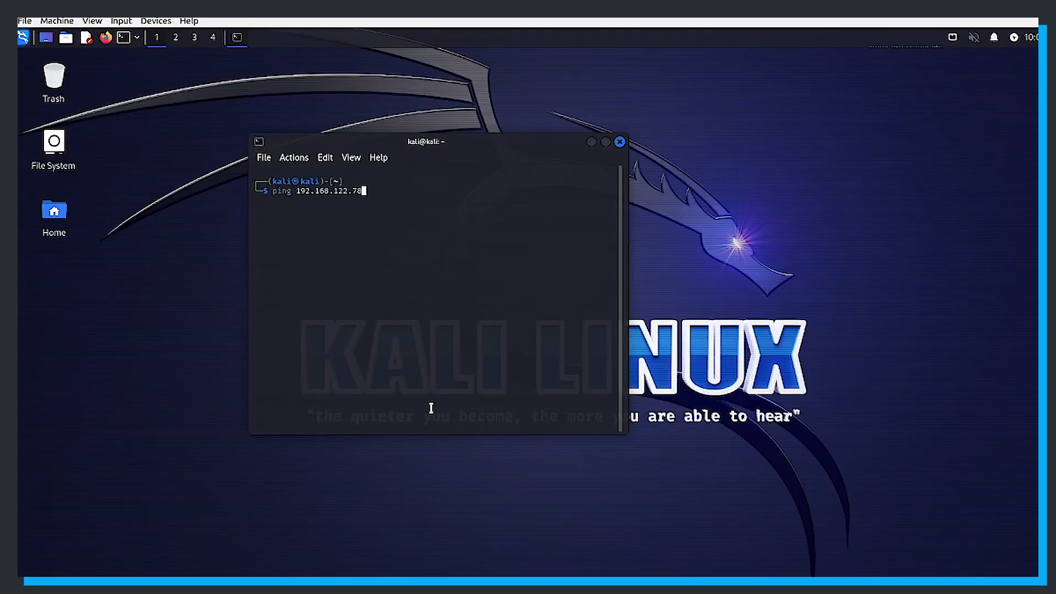
key("Return")
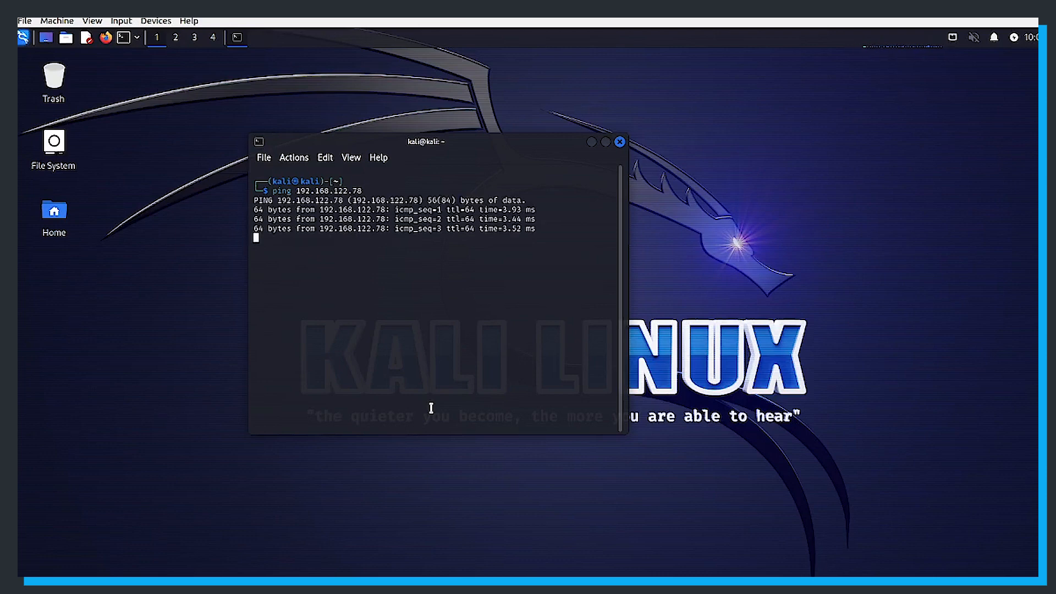
key("ctrl+c")
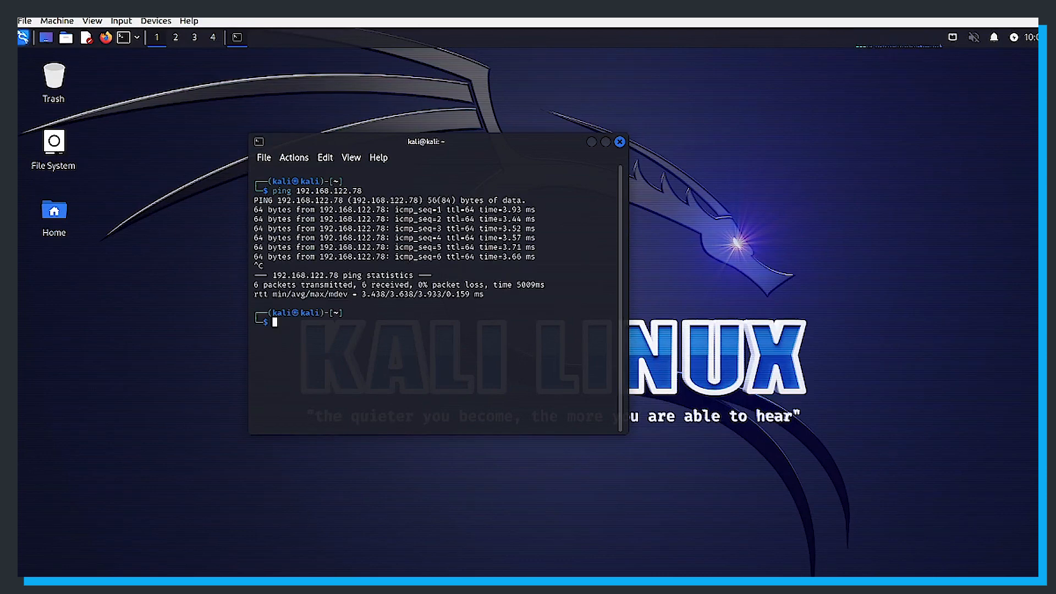
Step: Switch to the WinDev2304Eval virtual machine and ping 192.168.122.78 from its Command Prompt
left_click(18, 470)
left_click(88, 229)
key("Up")
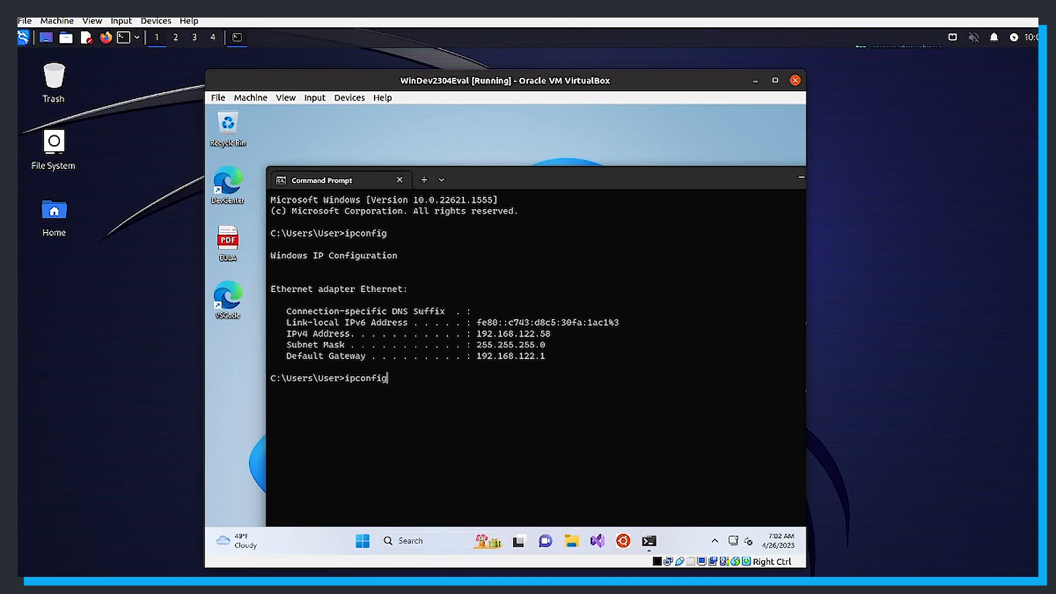
key("BackSpace")
key("BackSpace")
key("BackSpace")
key("BackSpace")
key("BackSpace")
key("BackSpace")
key("BackSpace")
key("BackSpace")
type("ping 192.168.122.78")
key("Return")
Step: Filter the eth15 Wireshark capture by icmp and examine the ping requests and replies between 192.168.122.78 and the other machines
left_click(20, 552)
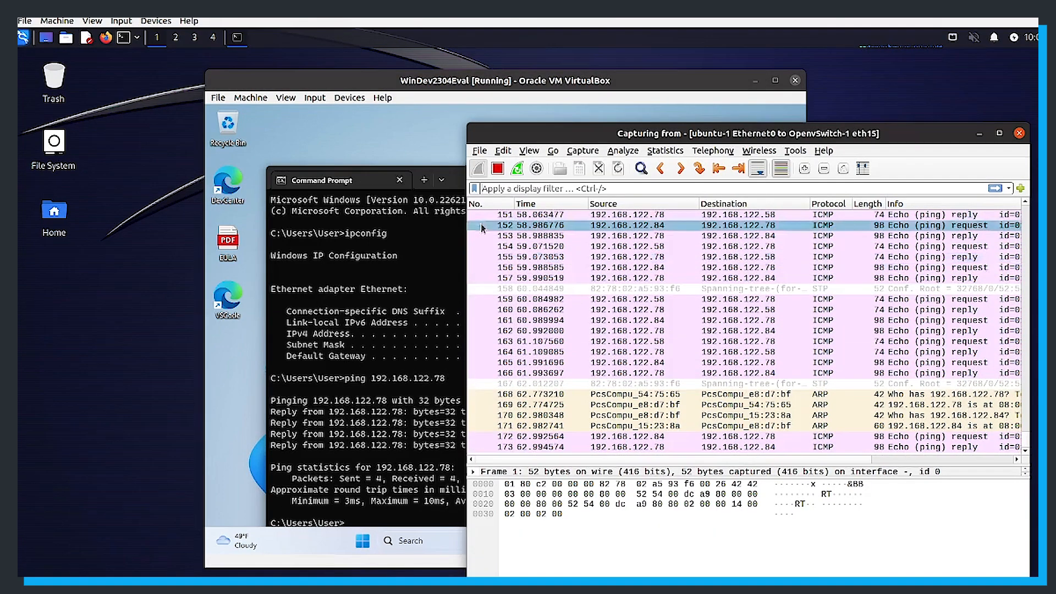
left_click(511, 188)
type("icmp")
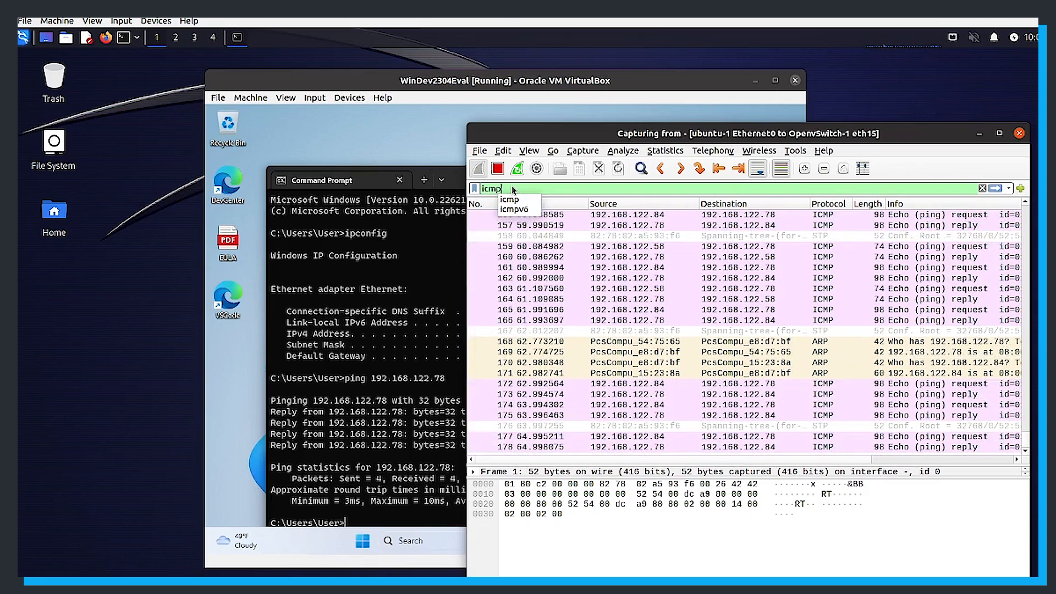
key("Return")
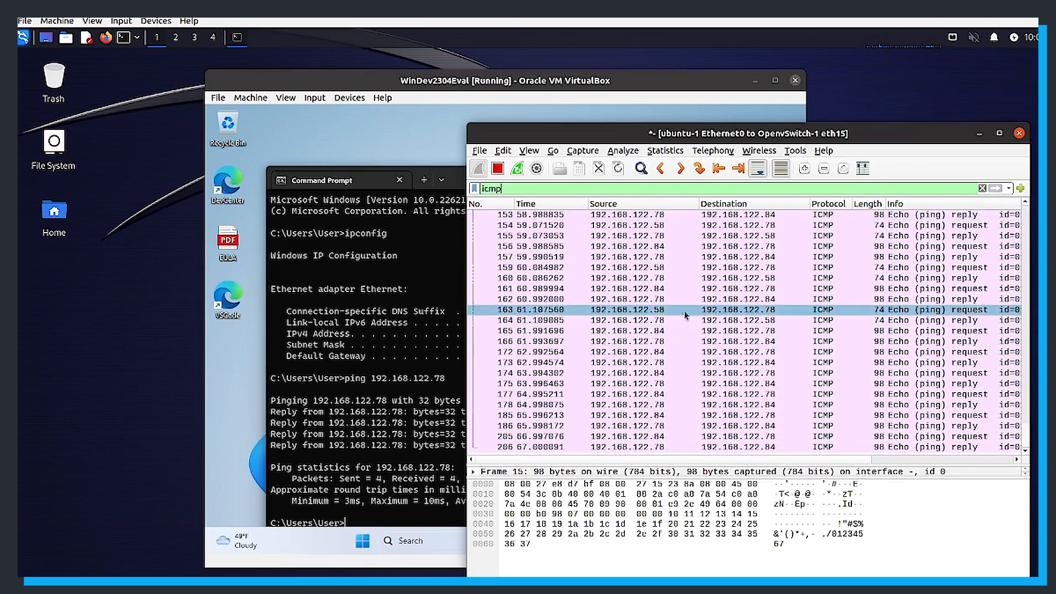
left_click(657, 300)
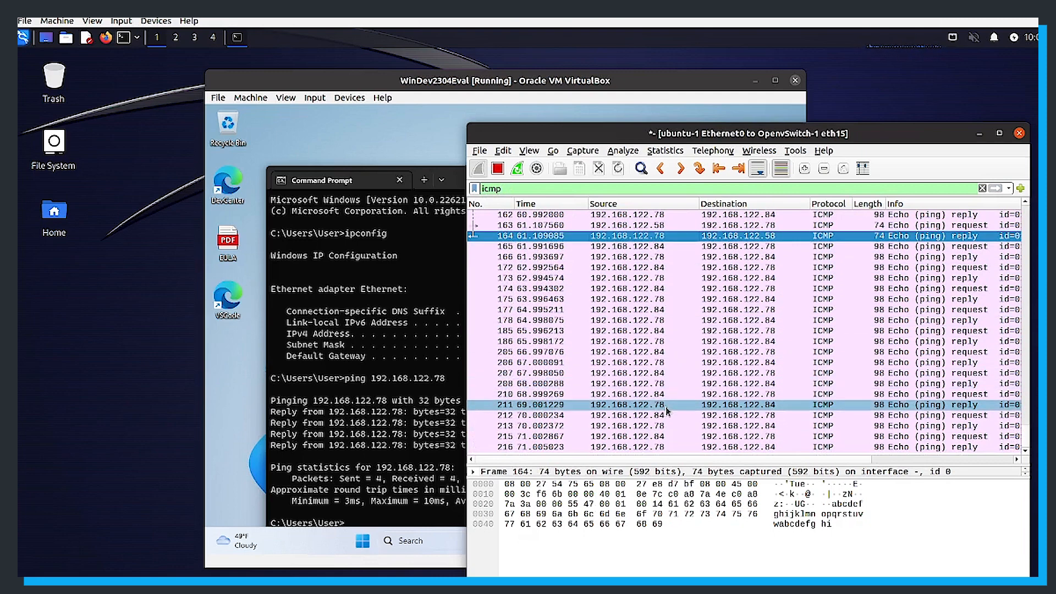
scroll(666, 410, "up", 20)
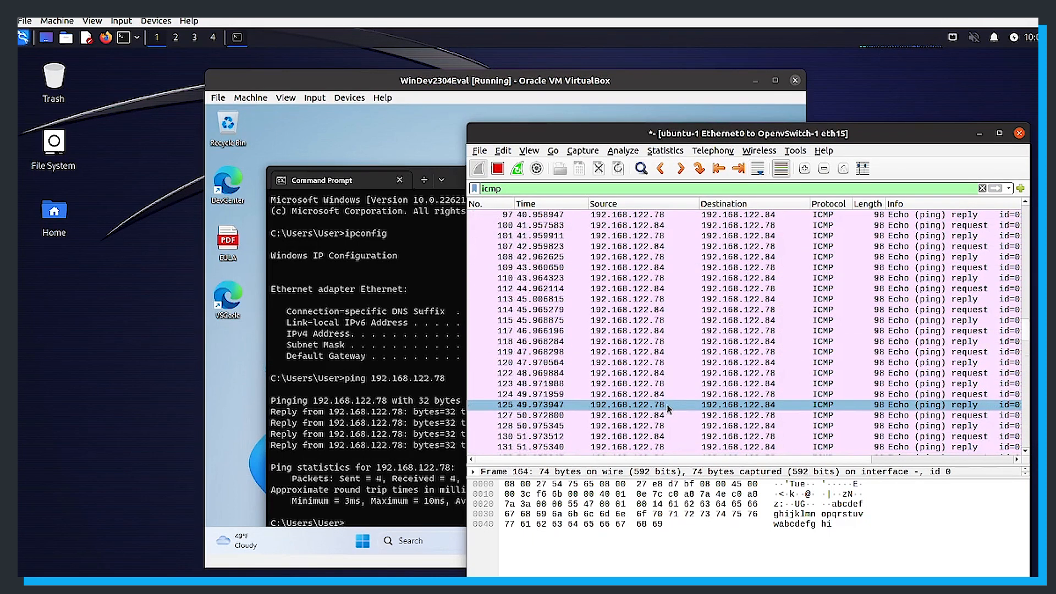
left_click(714, 216)
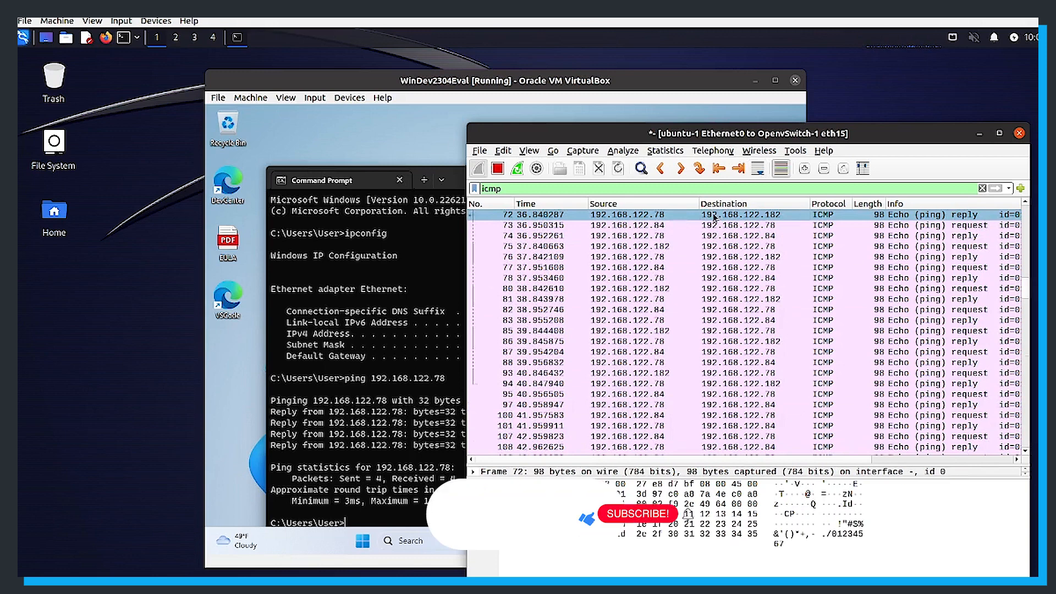
left_click(692, 301)
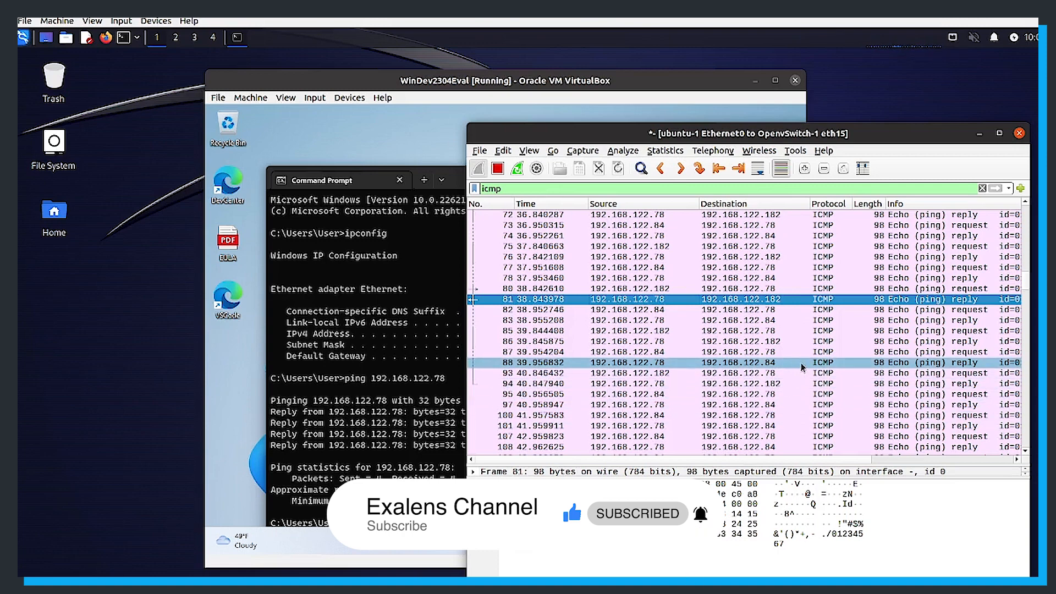
scroll(802, 368, "down", 18)
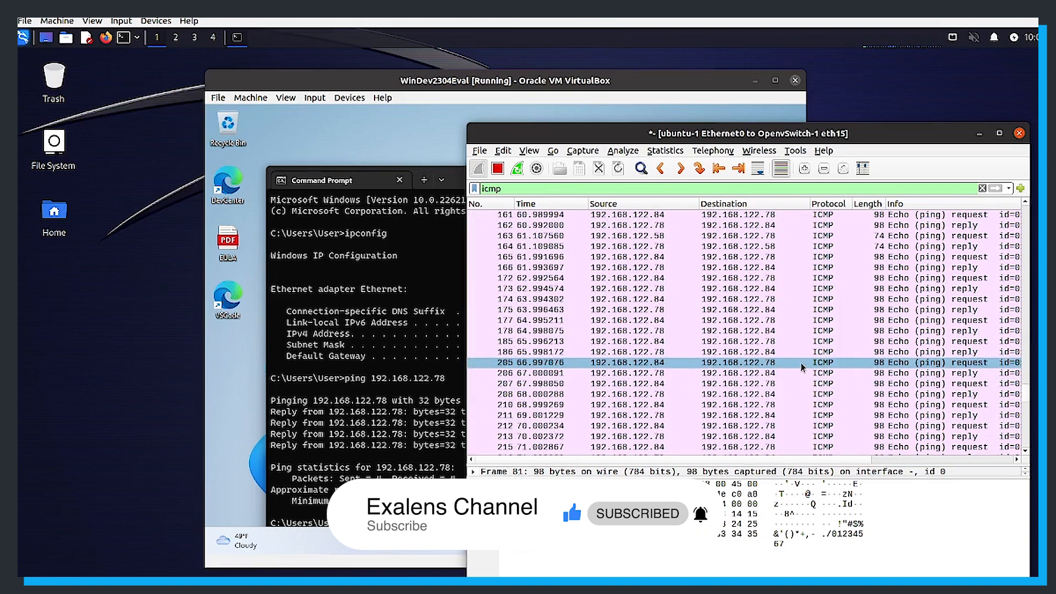